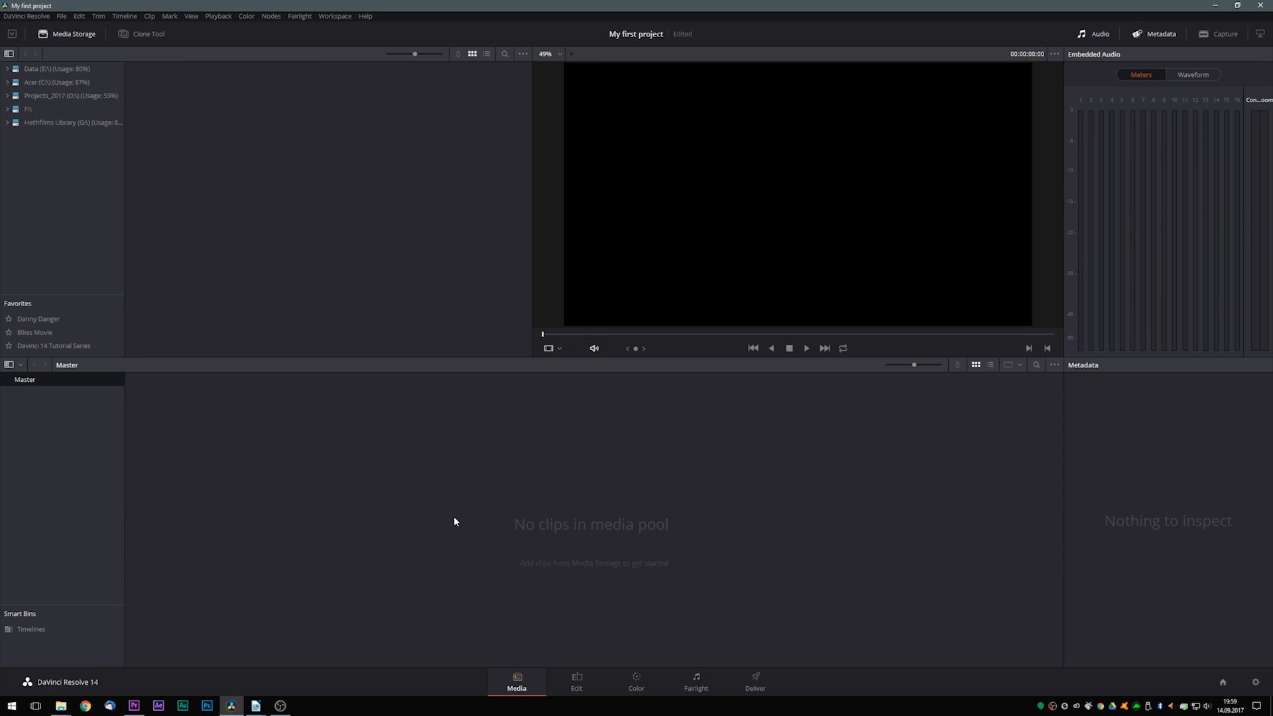
- Open the DaVinci Resolve Reference Manual from the help resources and look through its table of contents
left_click(365, 16)
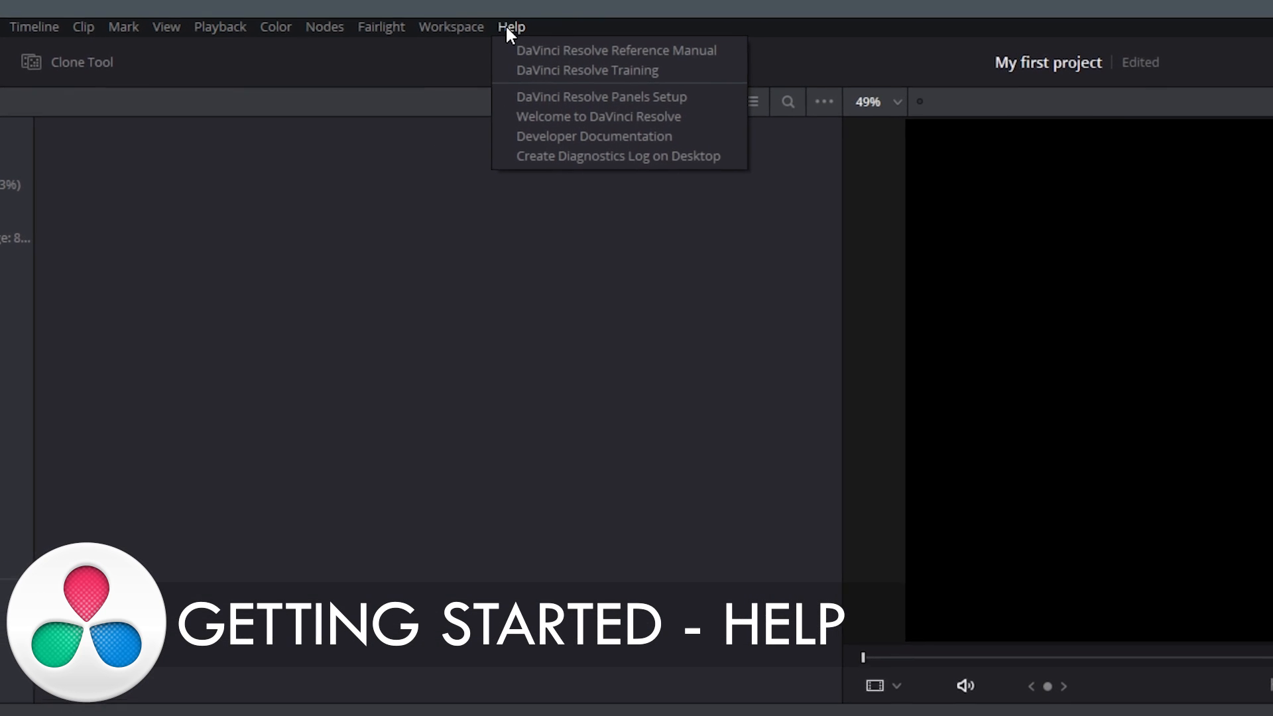
left_click(570, 117)
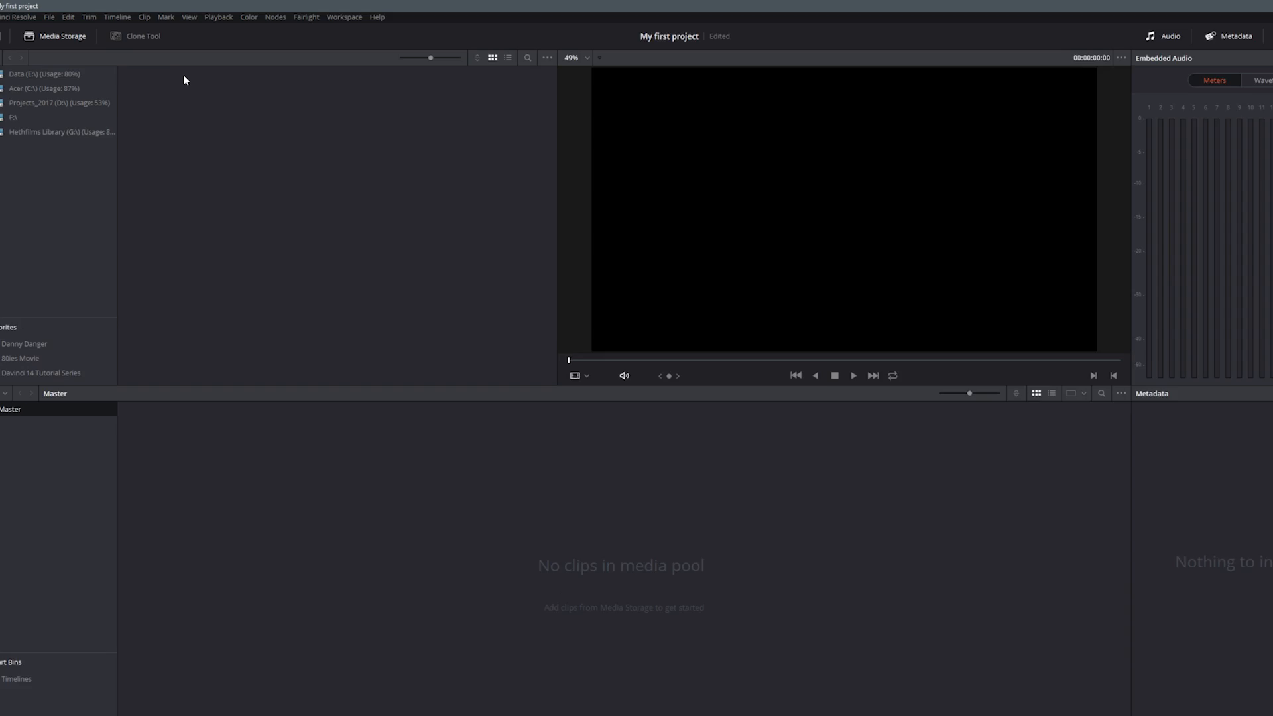
left_click(472, 25)
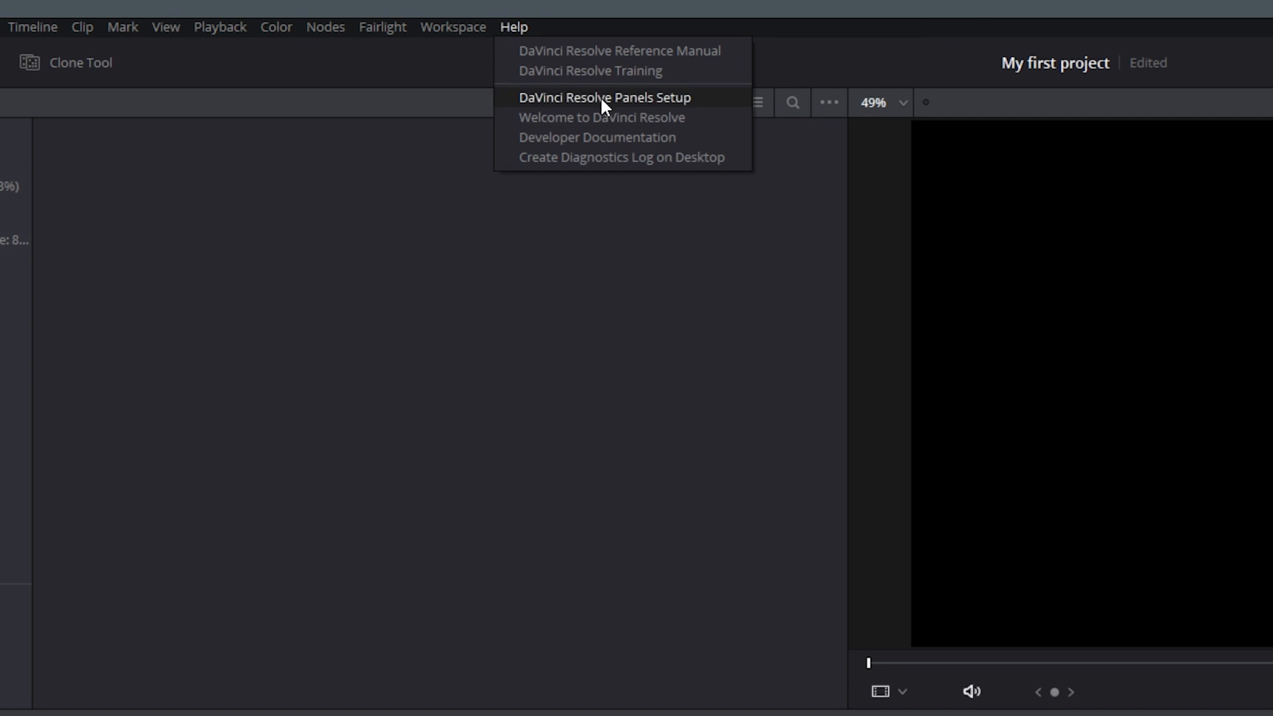
left_click(644, 56)
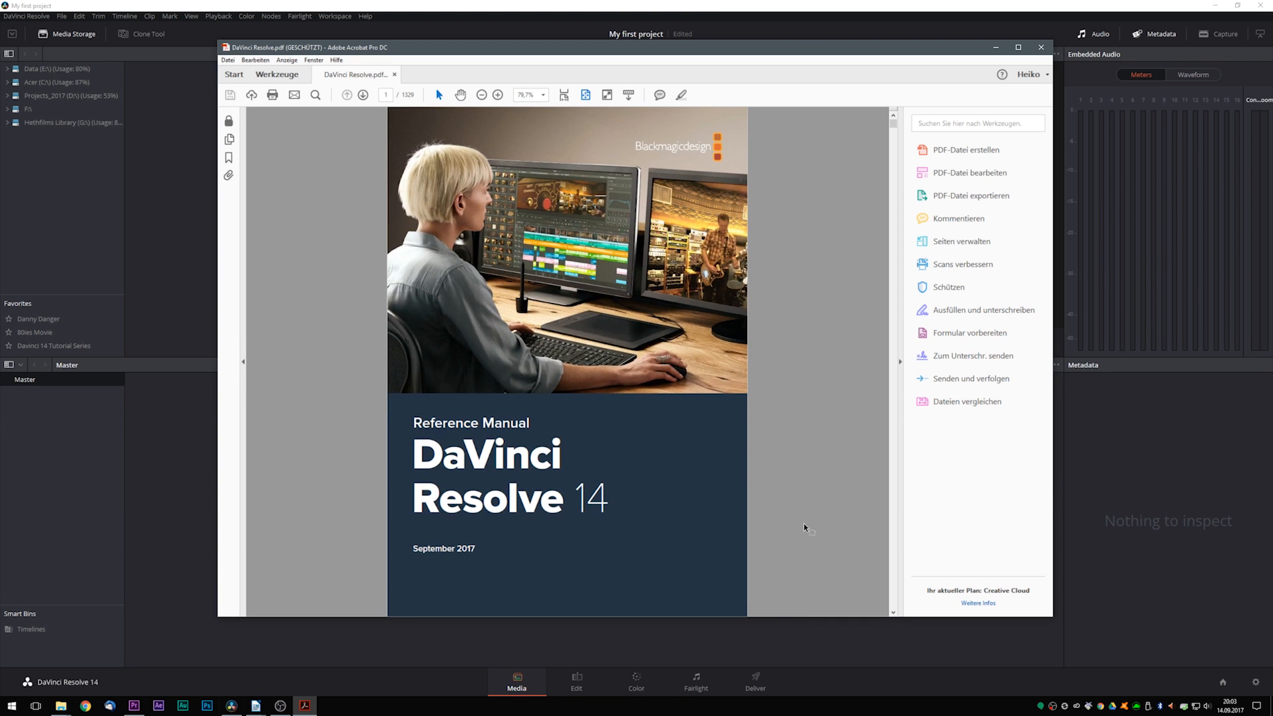
scroll(817, 415, "down", 3)
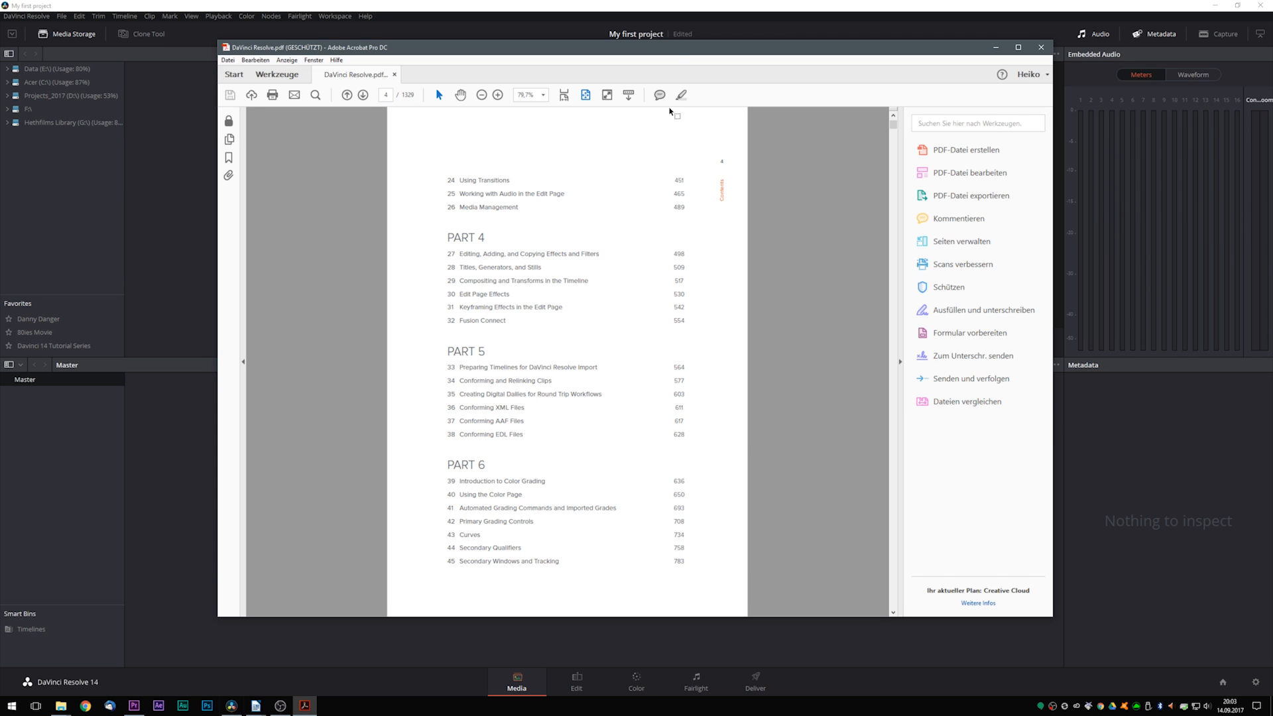
left_click_drag(659, 52, 664, 61)
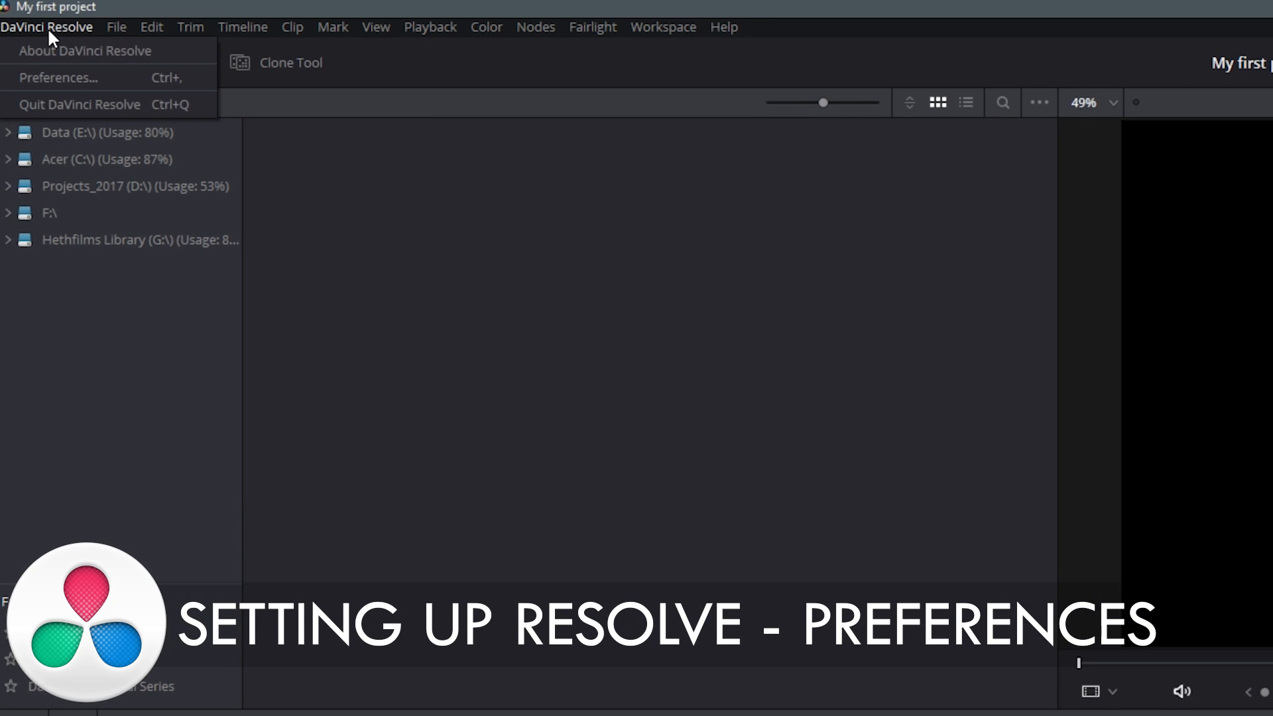
- Open the preferences and review the system settings for Media Storage, Video and Audio I/O, and Control Panels
left_click(59, 78)
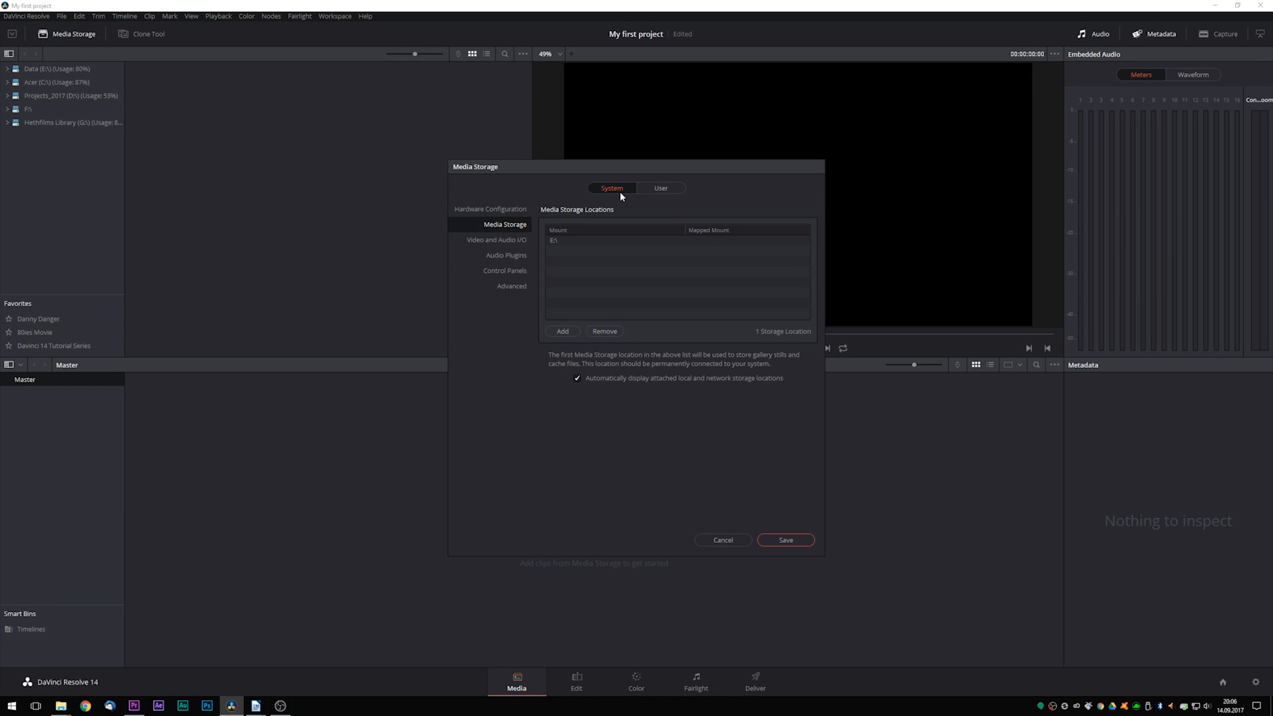
left_click_drag(637, 191, 632, 195)
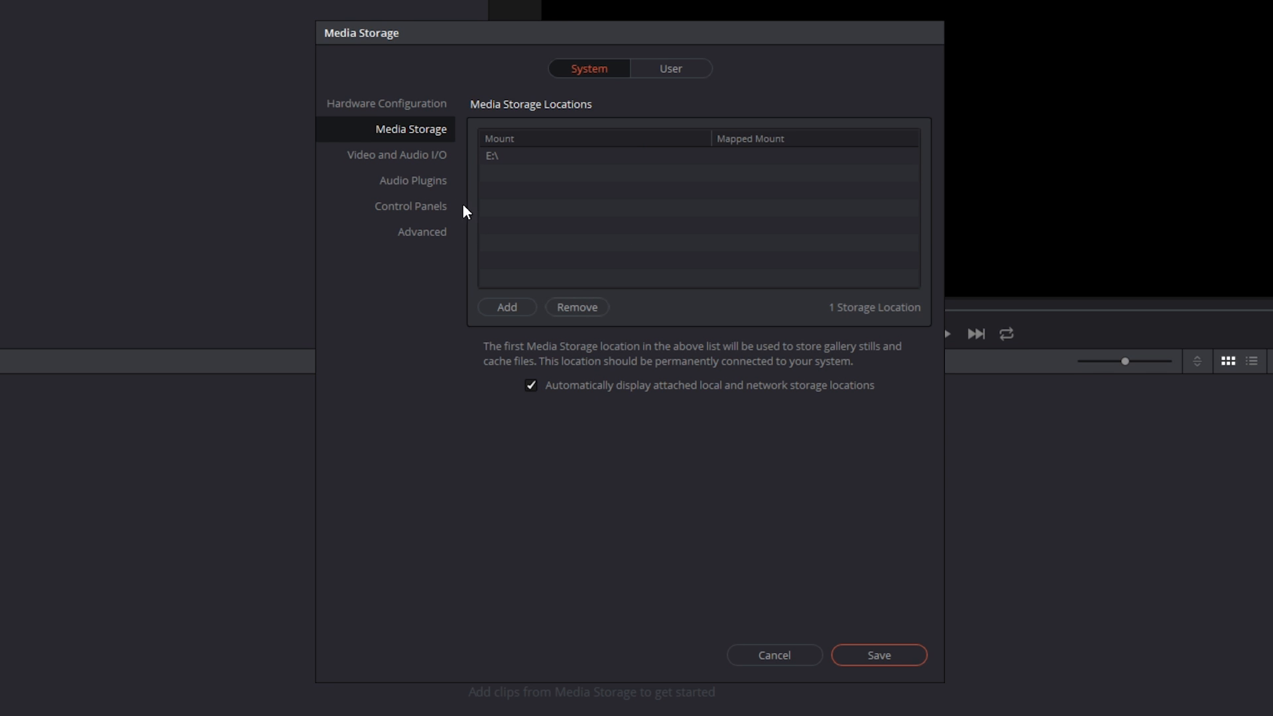
left_click(398, 156)
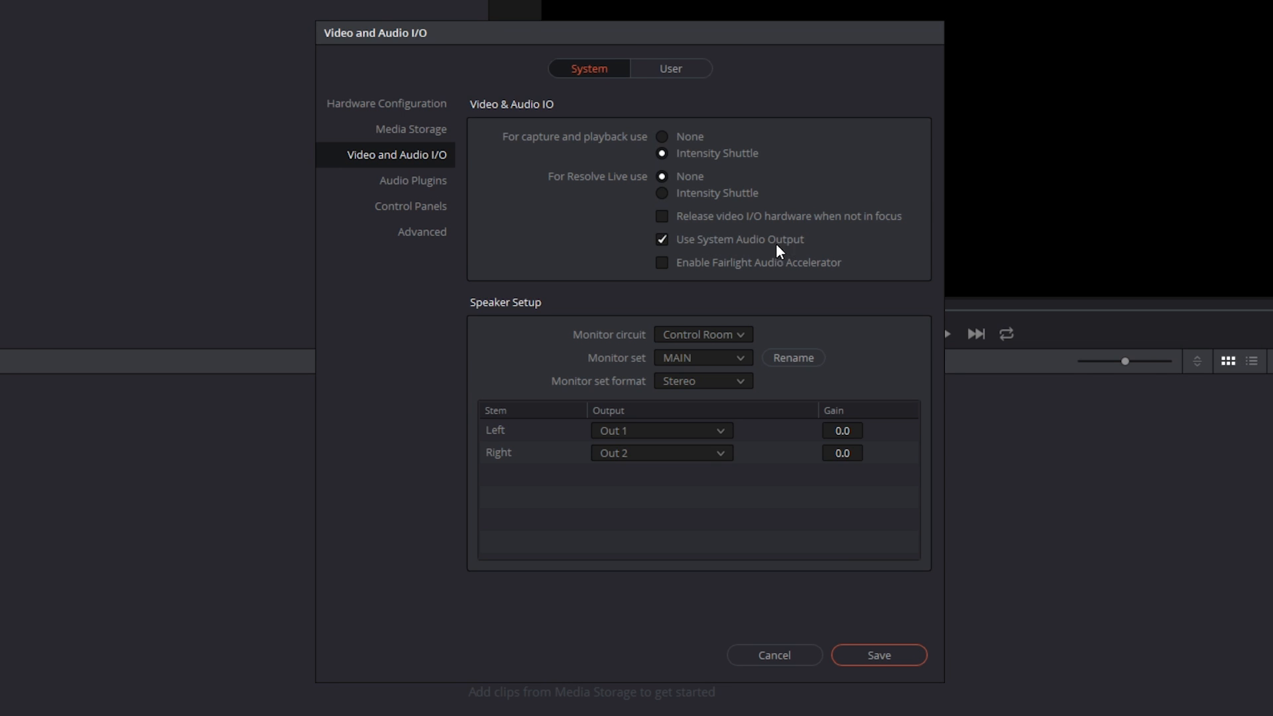
left_click(390, 211)
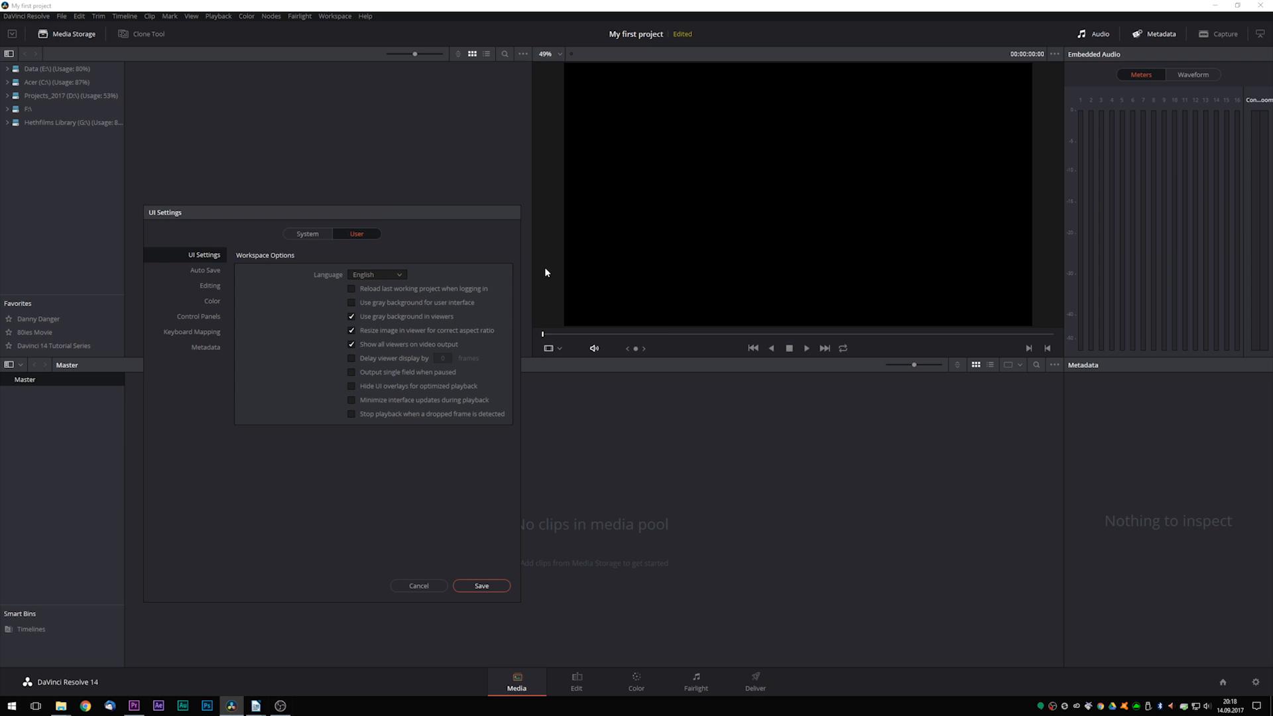
- Review the user preferences for Auto Save, Editing, Color and Control Panels
left_click(206, 270)
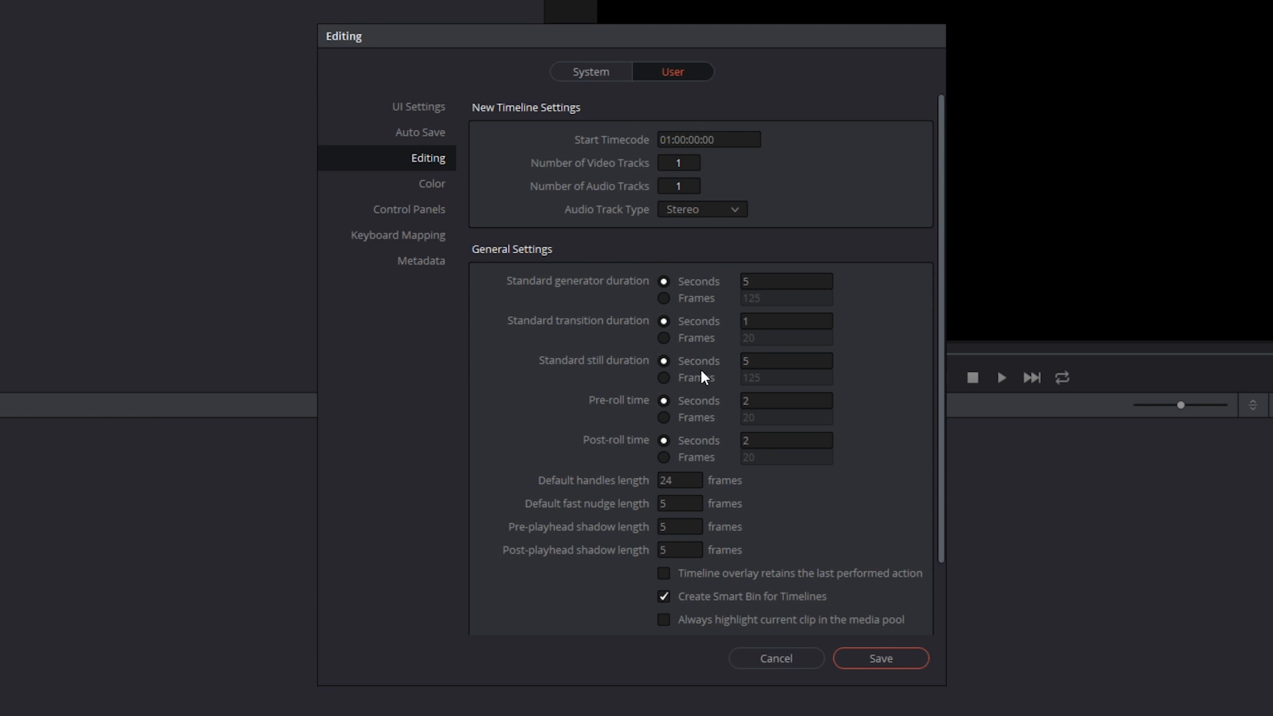
scroll(592, 341, "down", 3)
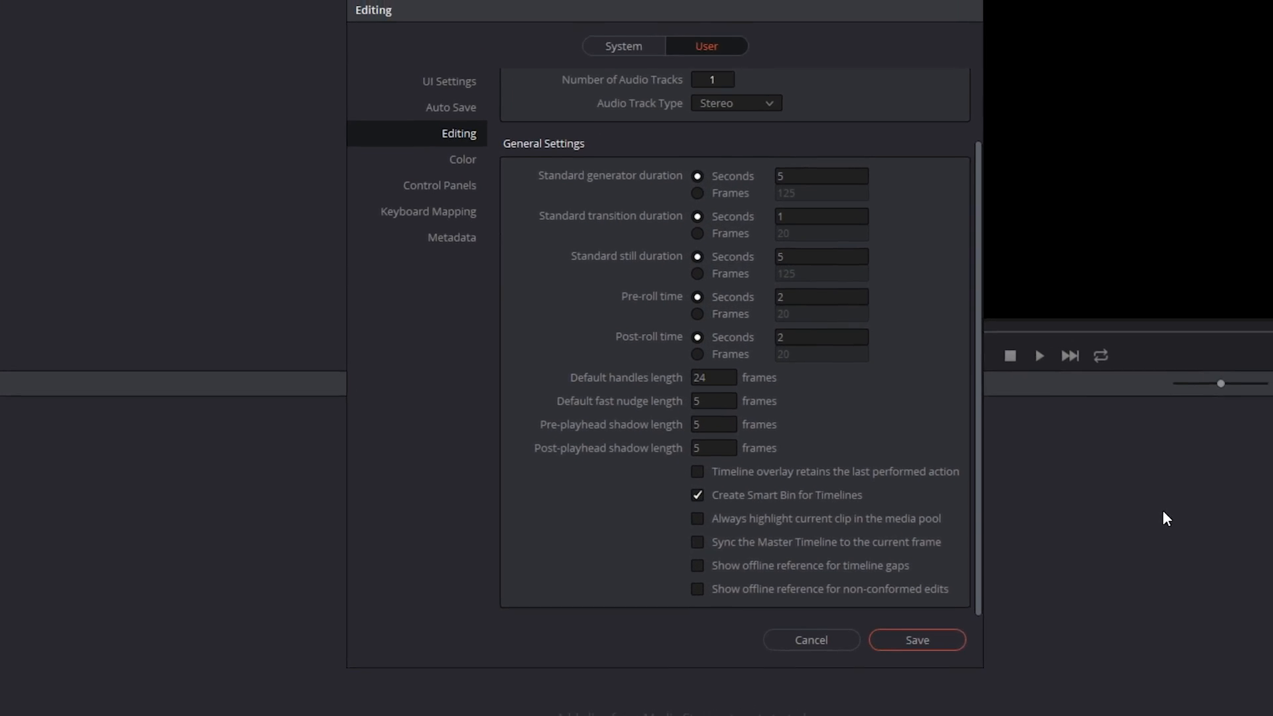
left_click(428, 188)
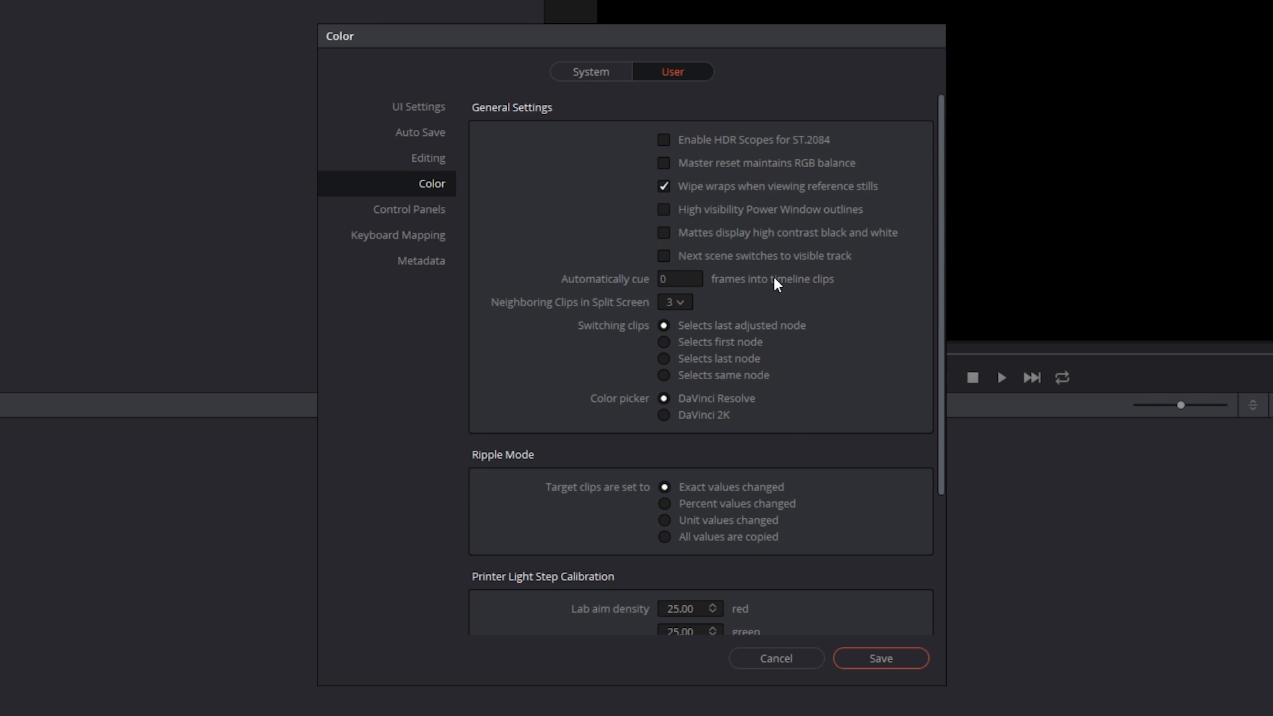
scroll(800, 424, "down", 3)
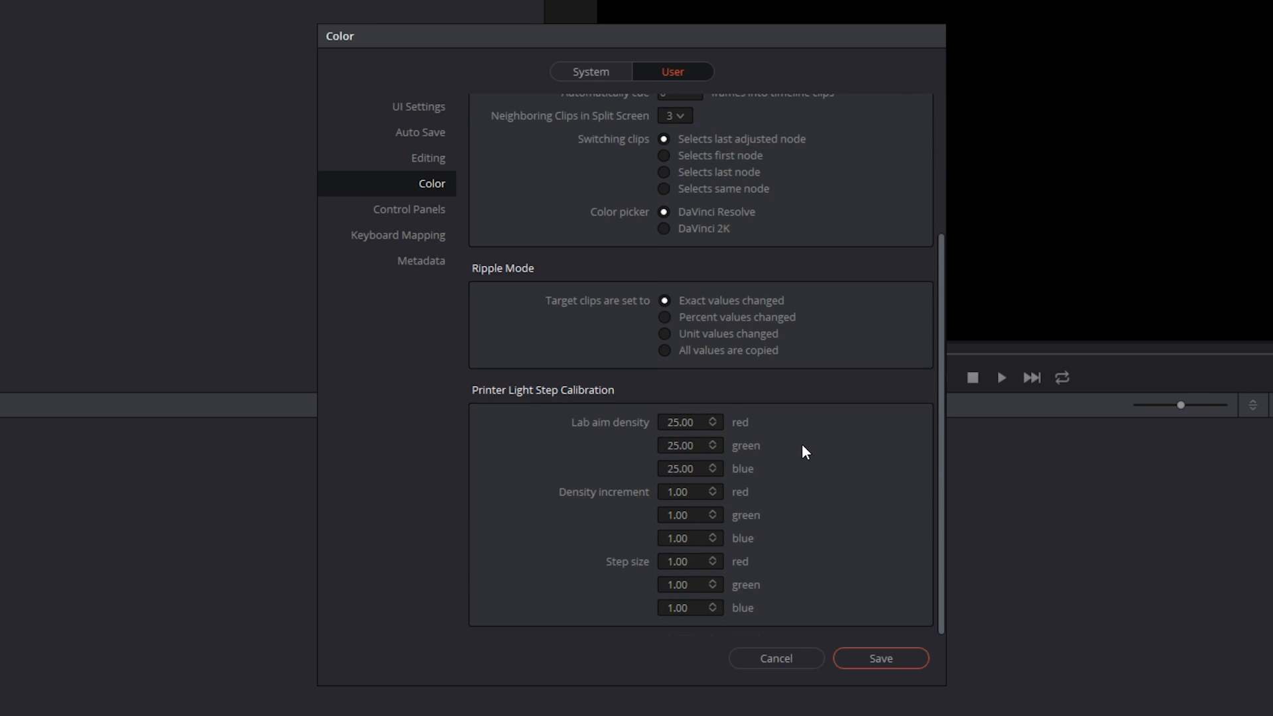
scroll(802, 449, "up", 3)
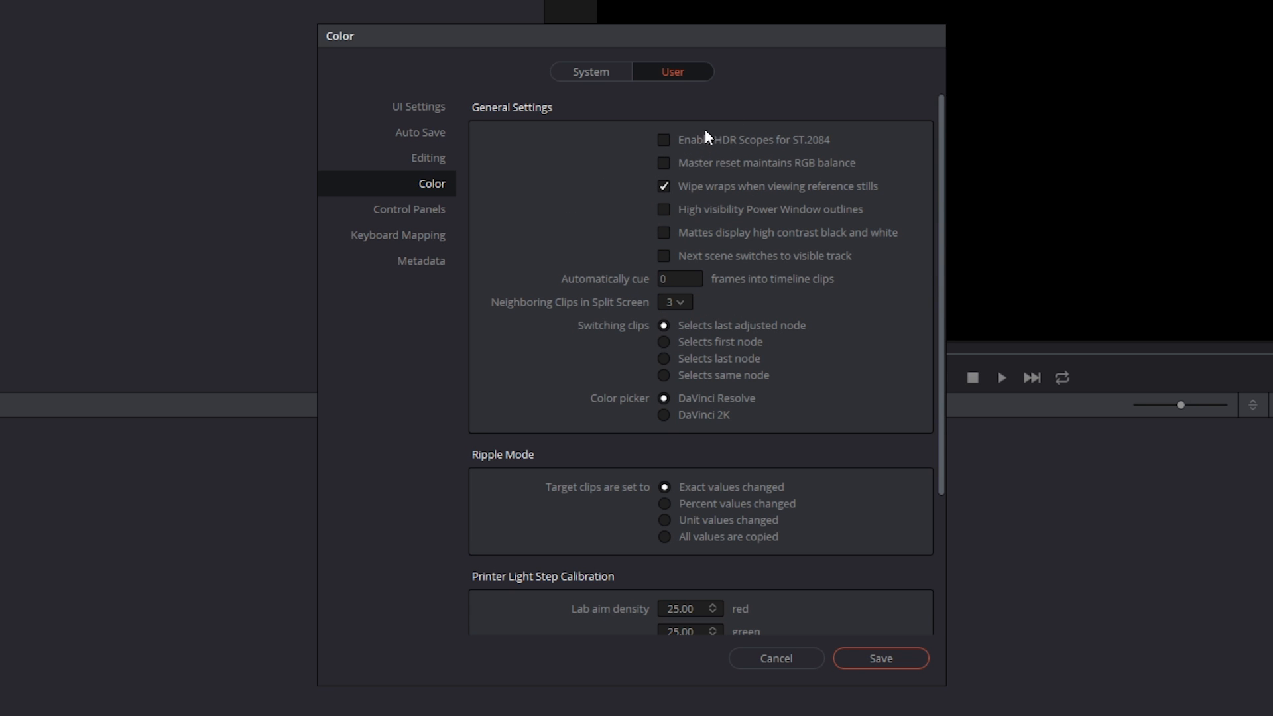
left_click(425, 209)
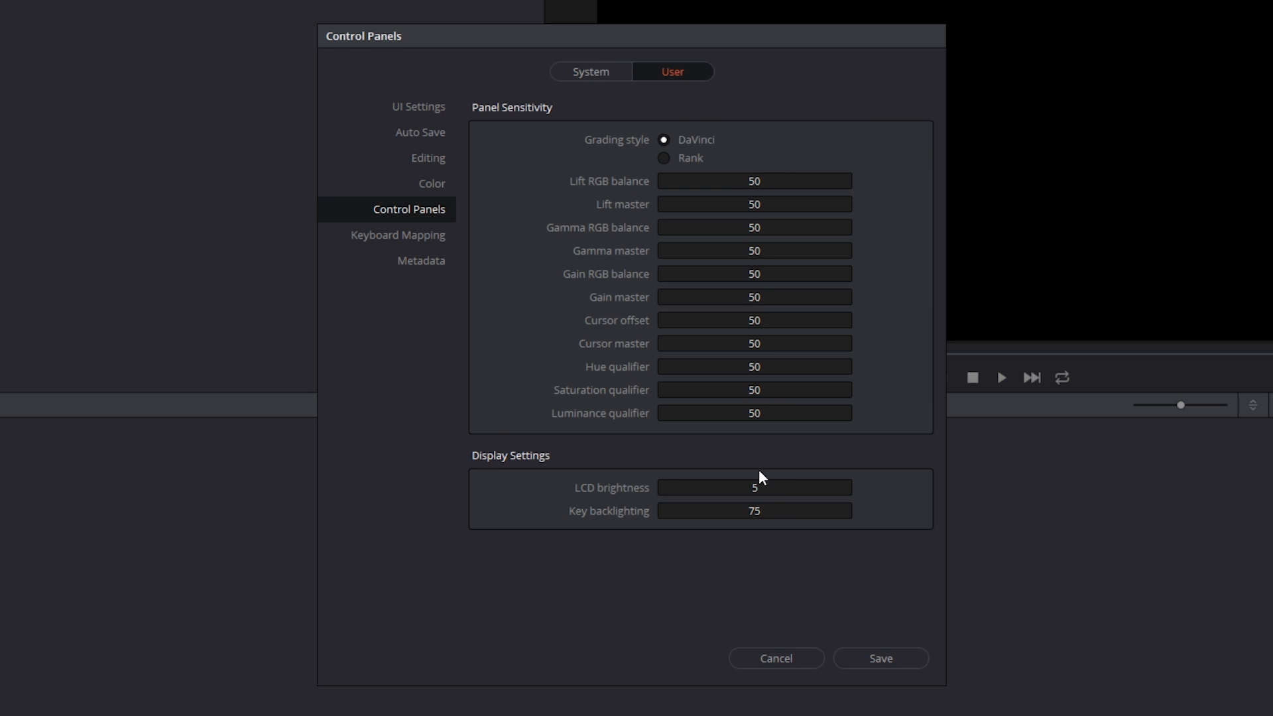
- Examine the keyboard mapping preferences and the shortcut sets available for other editing programs
left_click(424, 236)
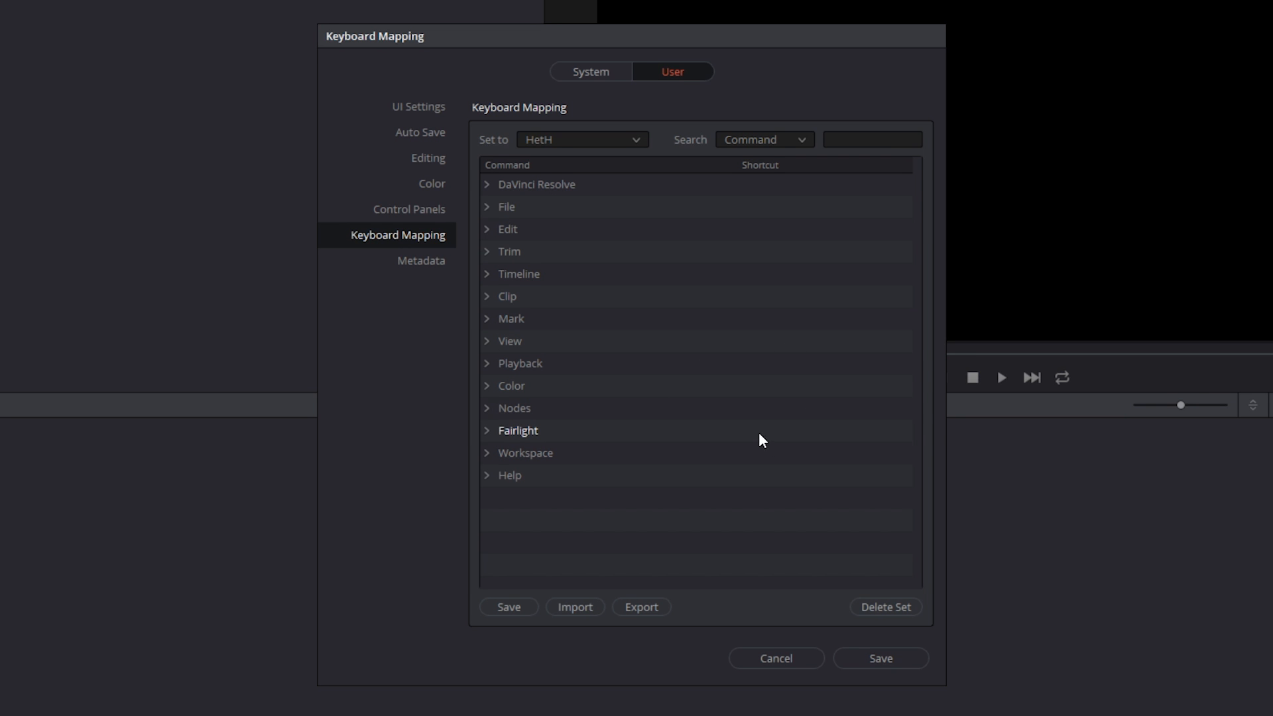
left_click(637, 137)
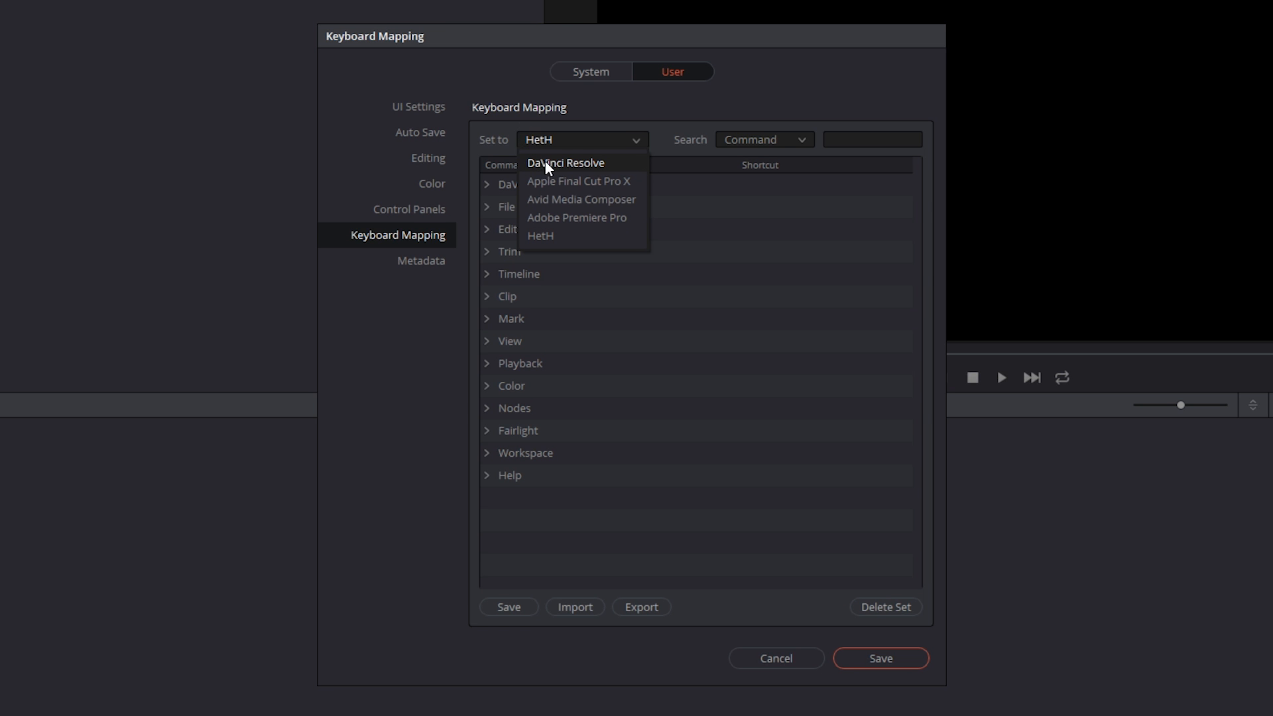
left_click(737, 250)
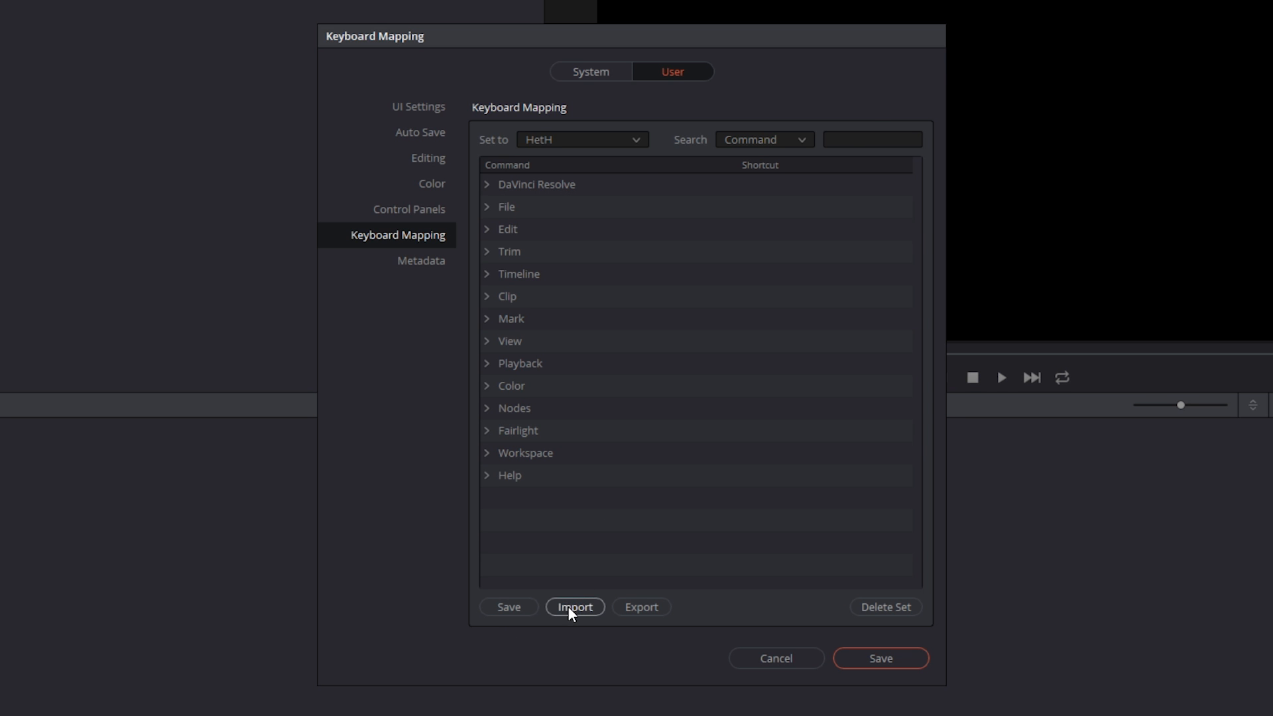
- Search the keyboard mapping commands for "ripple" and open the Ripple Delete shortcut for editing
left_click(862, 139)
type("ripple")
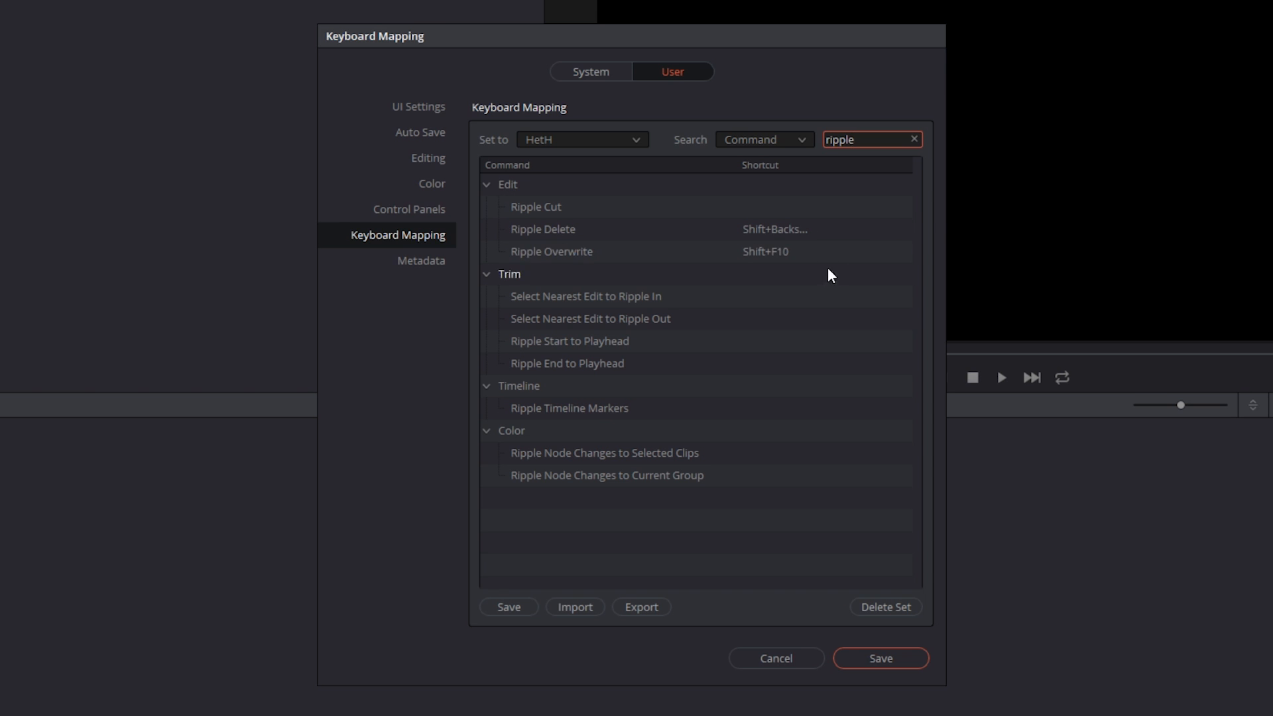
left_click(774, 229)
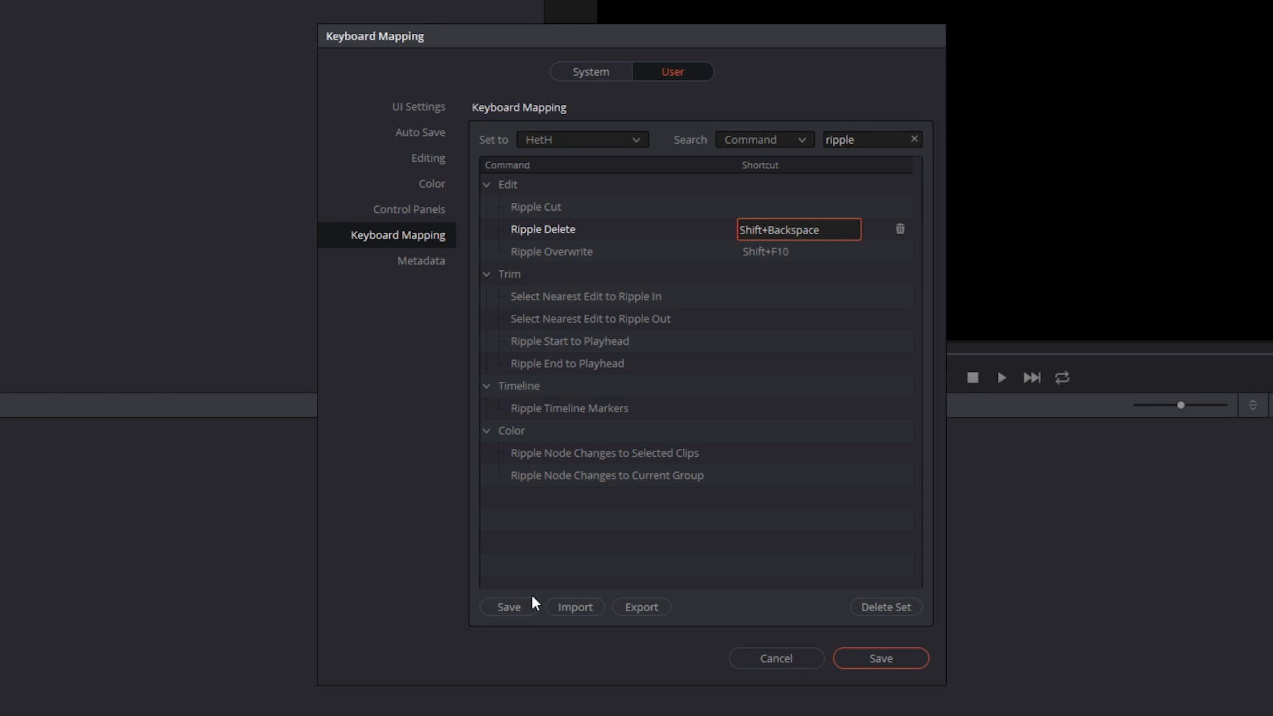
left_click(629, 541)
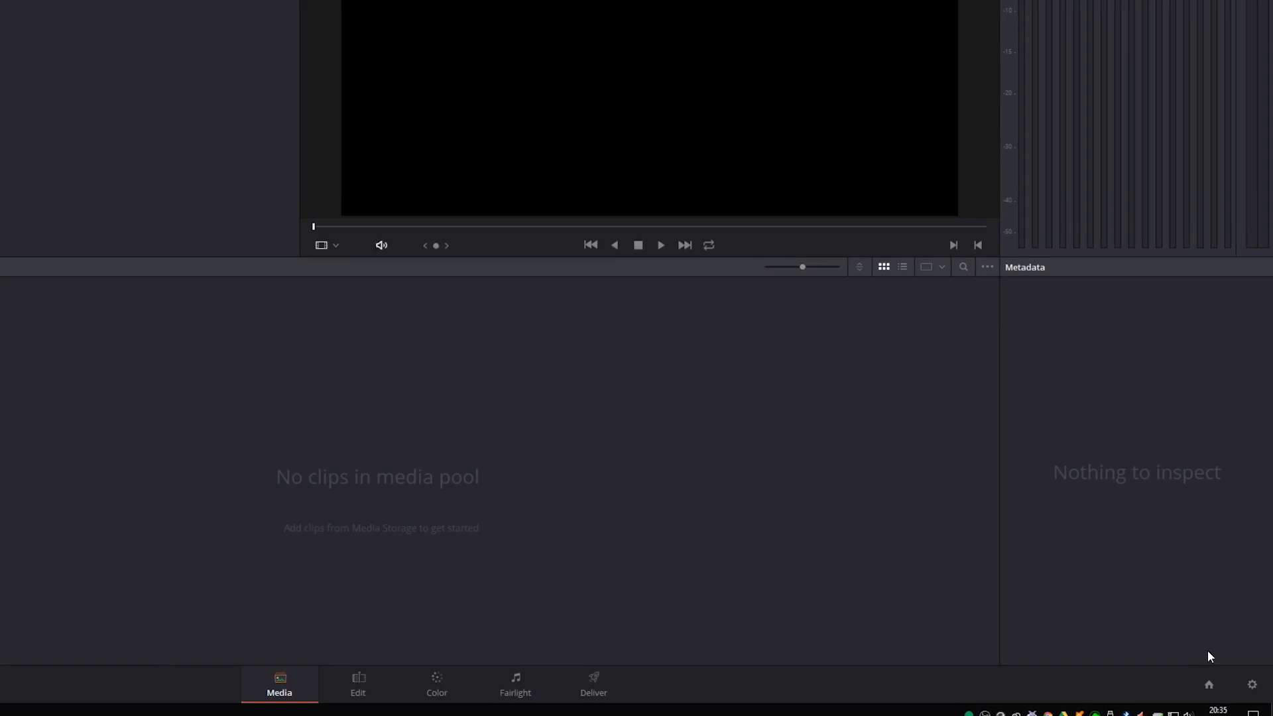
- In the project's Master Settings, set the video monitoring format to HD 1080p 24 and the video bit depth to 8 bit
left_click(1245, 693)
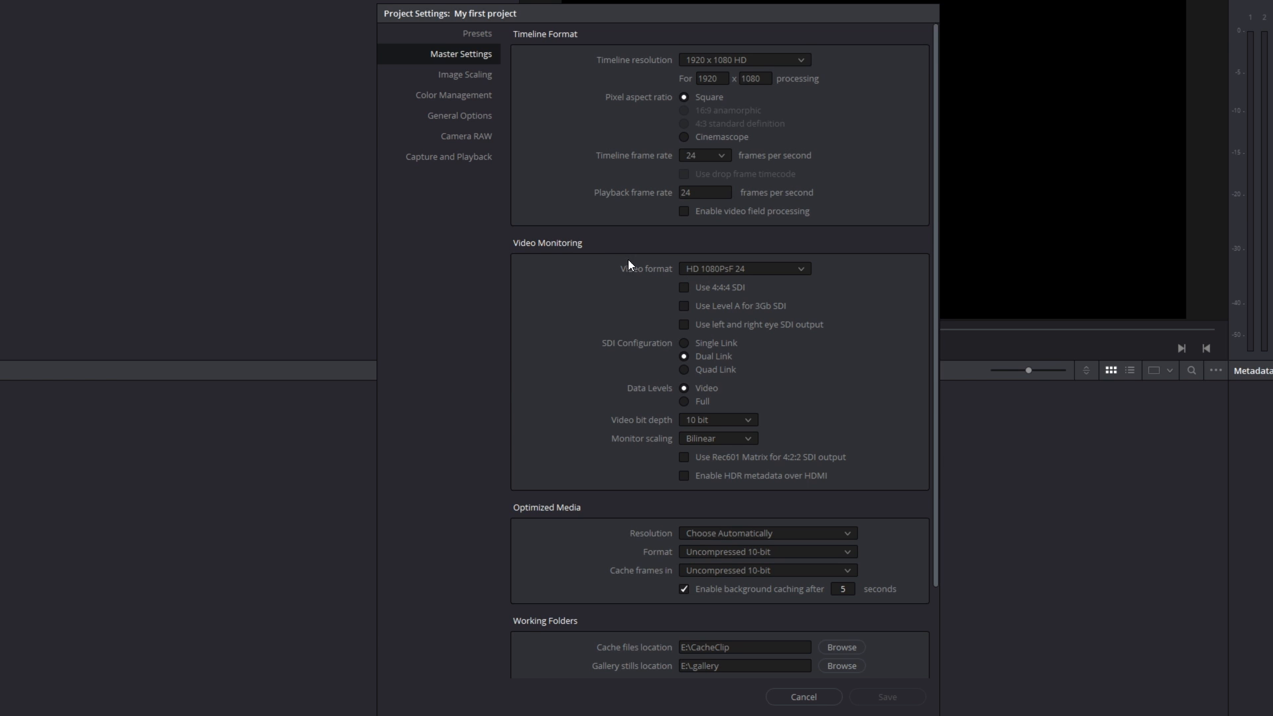
scroll(724, 269, "down", 1)
scroll(640, 310, "down", 2)
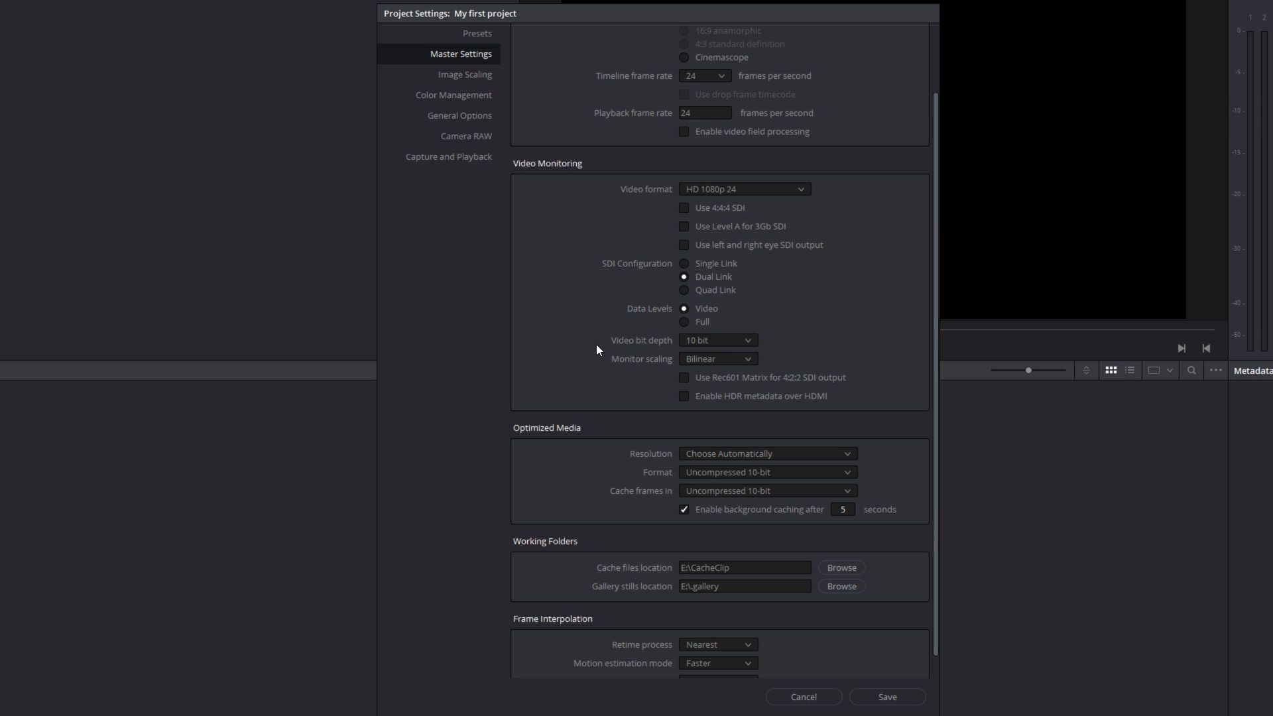
left_click(699, 341)
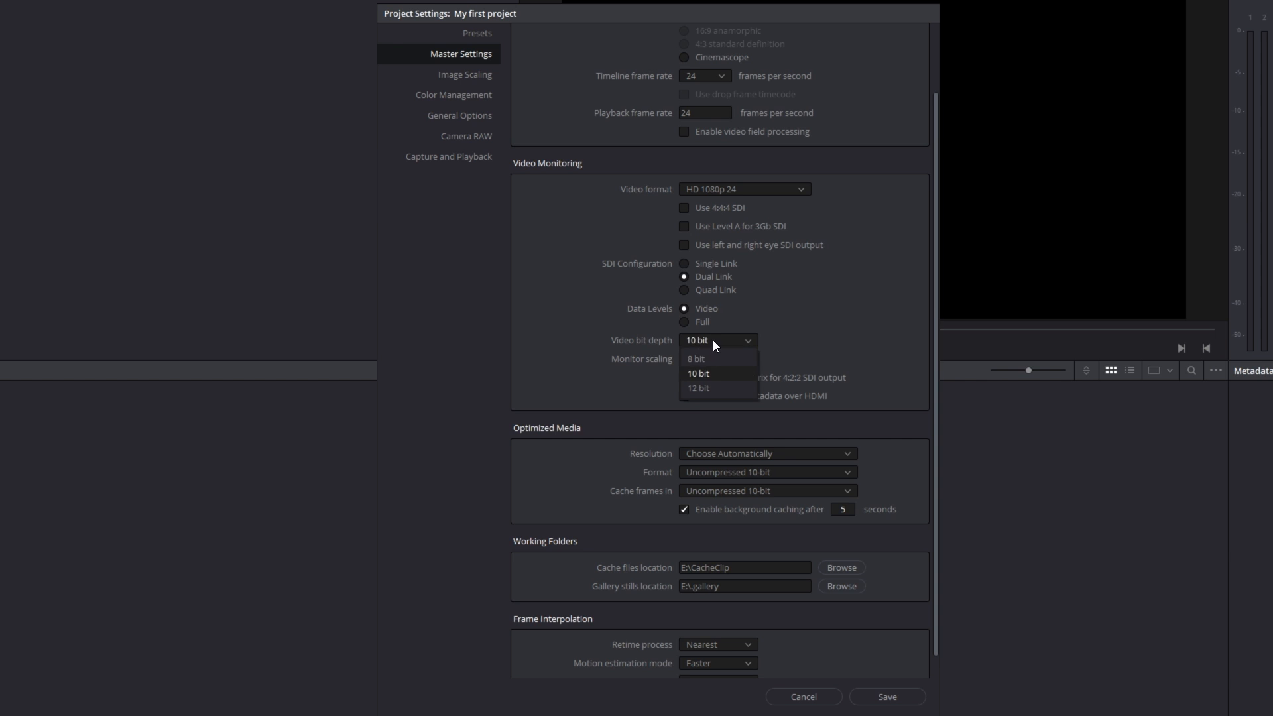
left_click(702, 360)
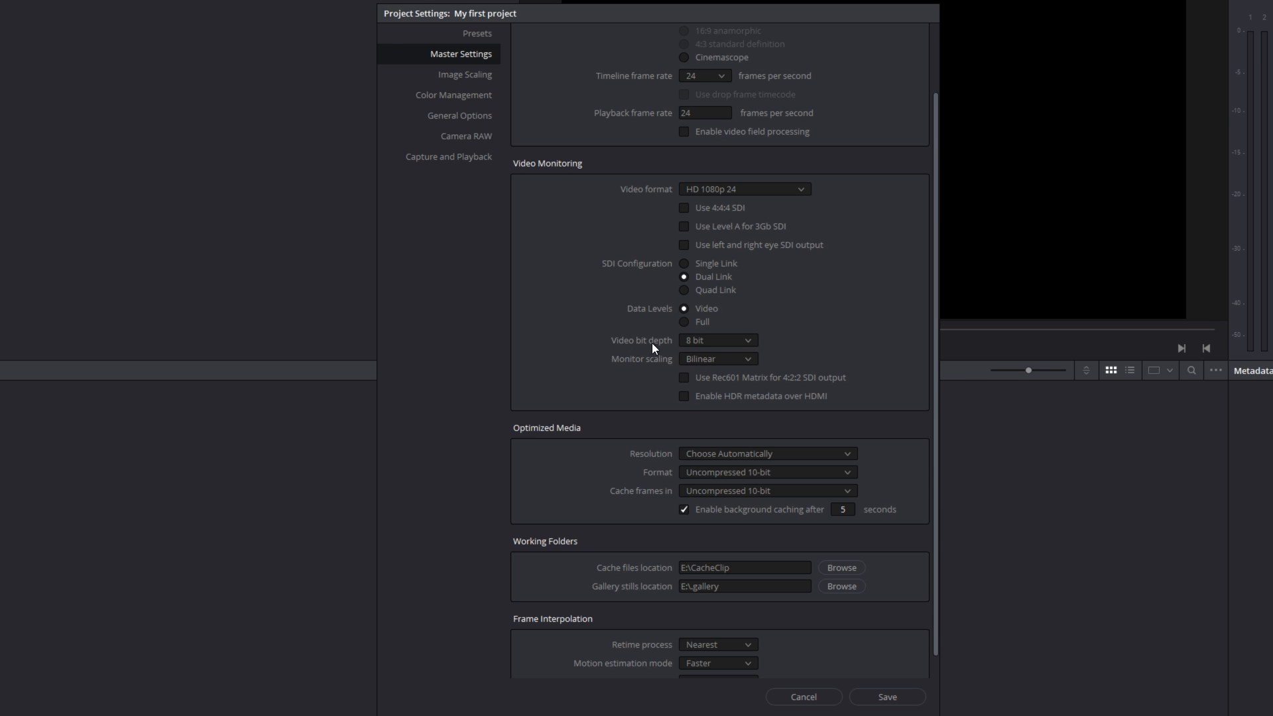
- Examine the resolution options for Optimized Media in the Master Settings
scroll(606, 466, "down", 1)
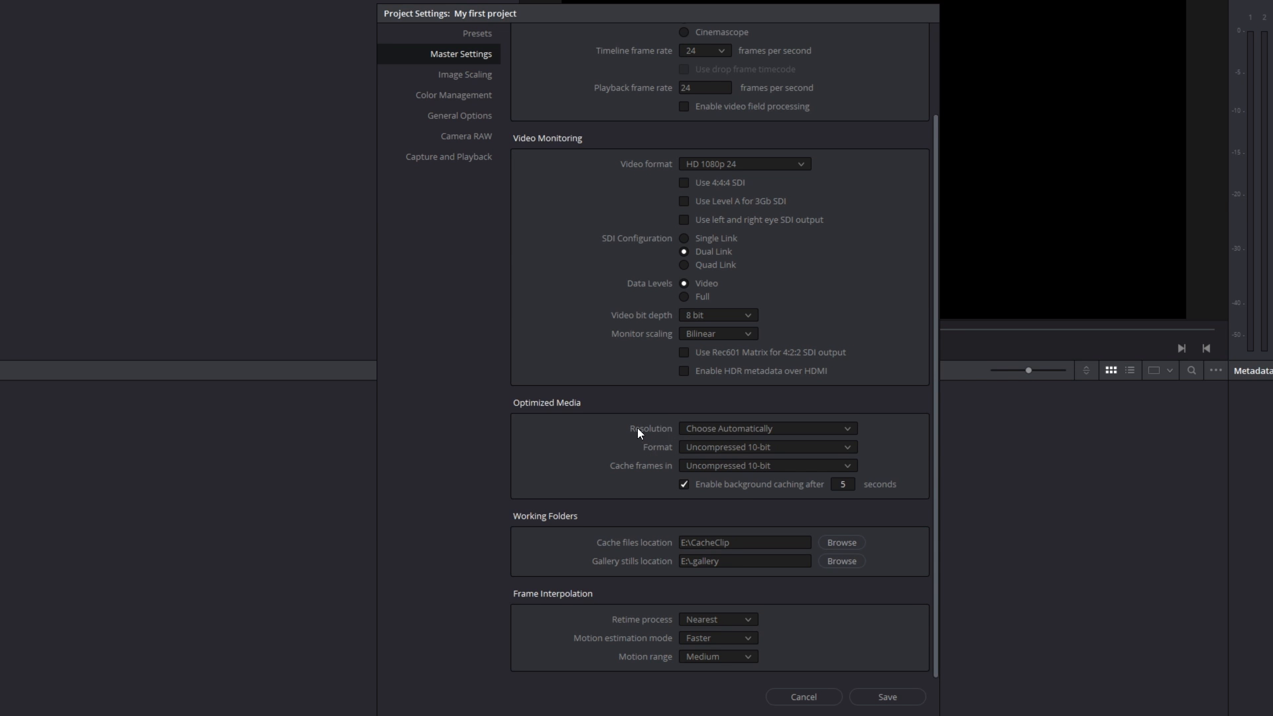
left_click(738, 430)
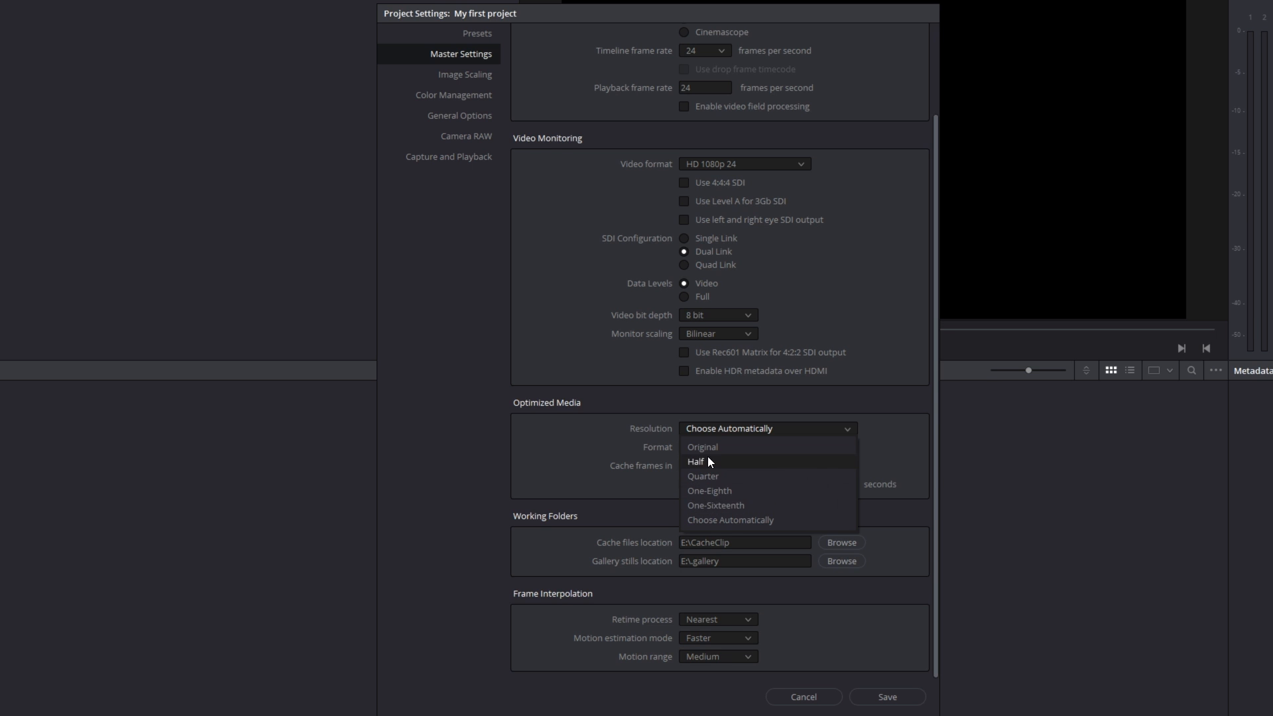
left_click(499, 165)
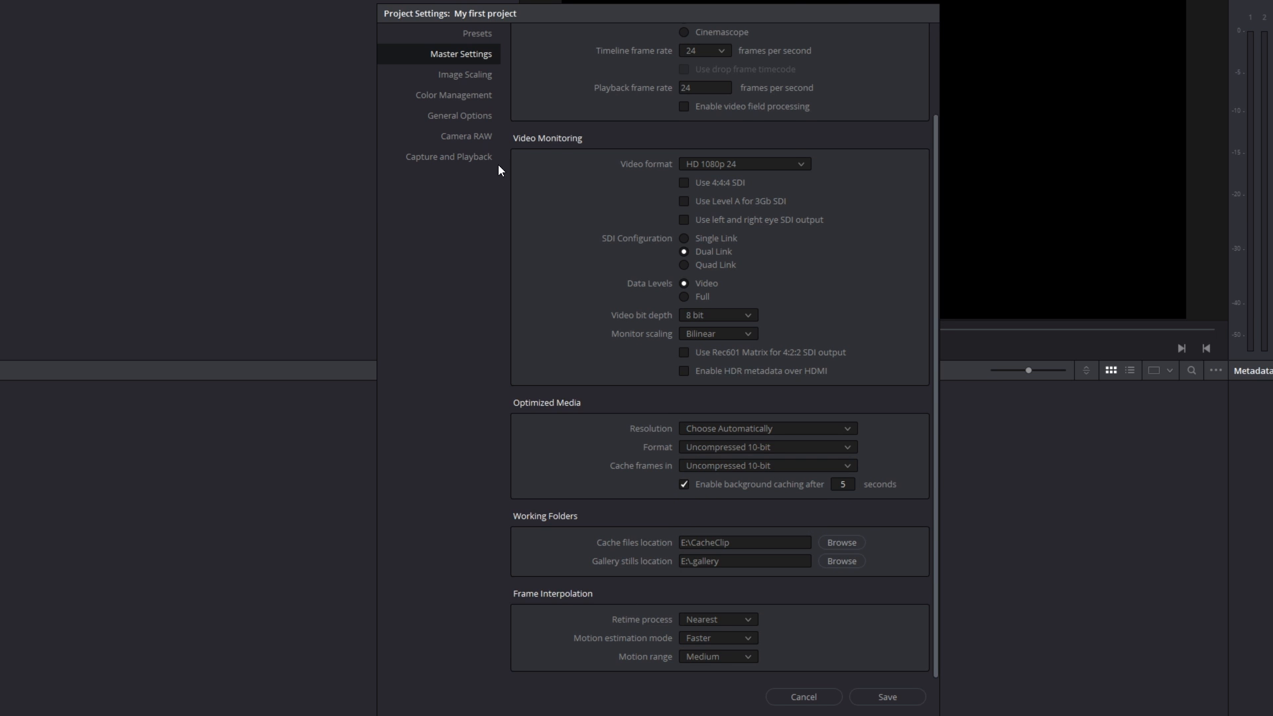
- Review the project's Image Scaling settings and the input scaling options for mismatched resolution files
left_click(450, 80)
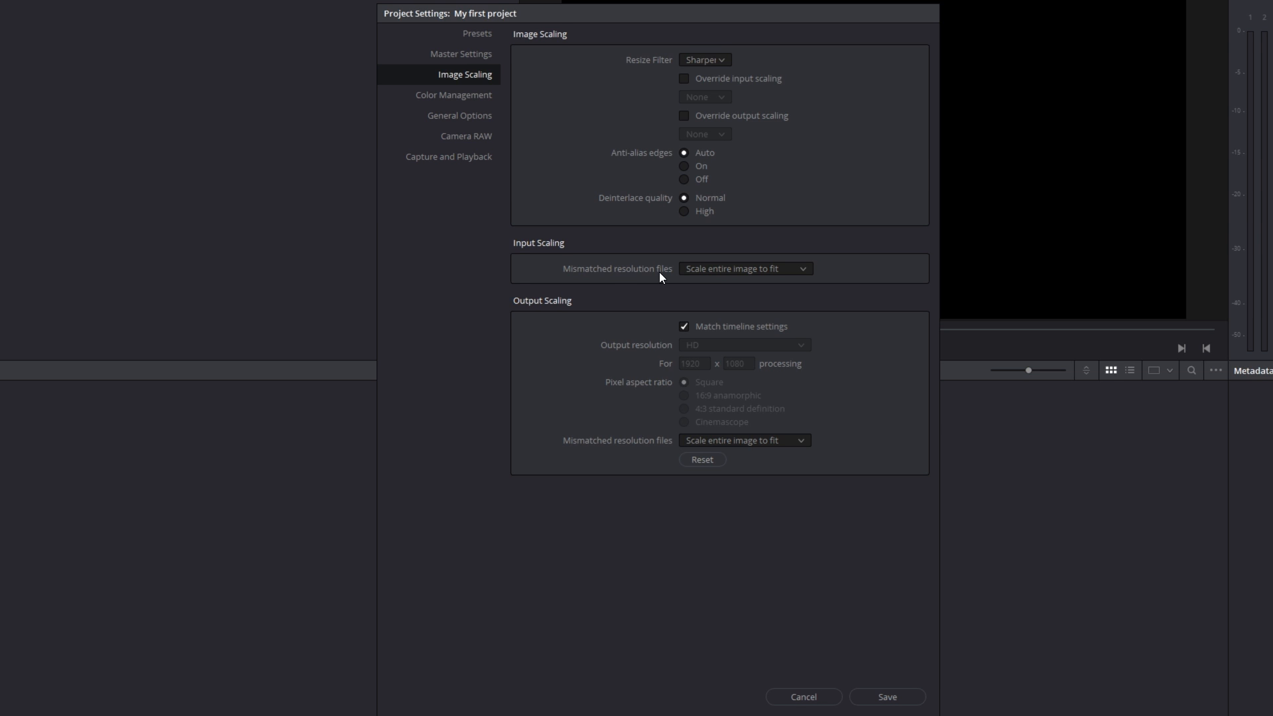
left_click(767, 269)
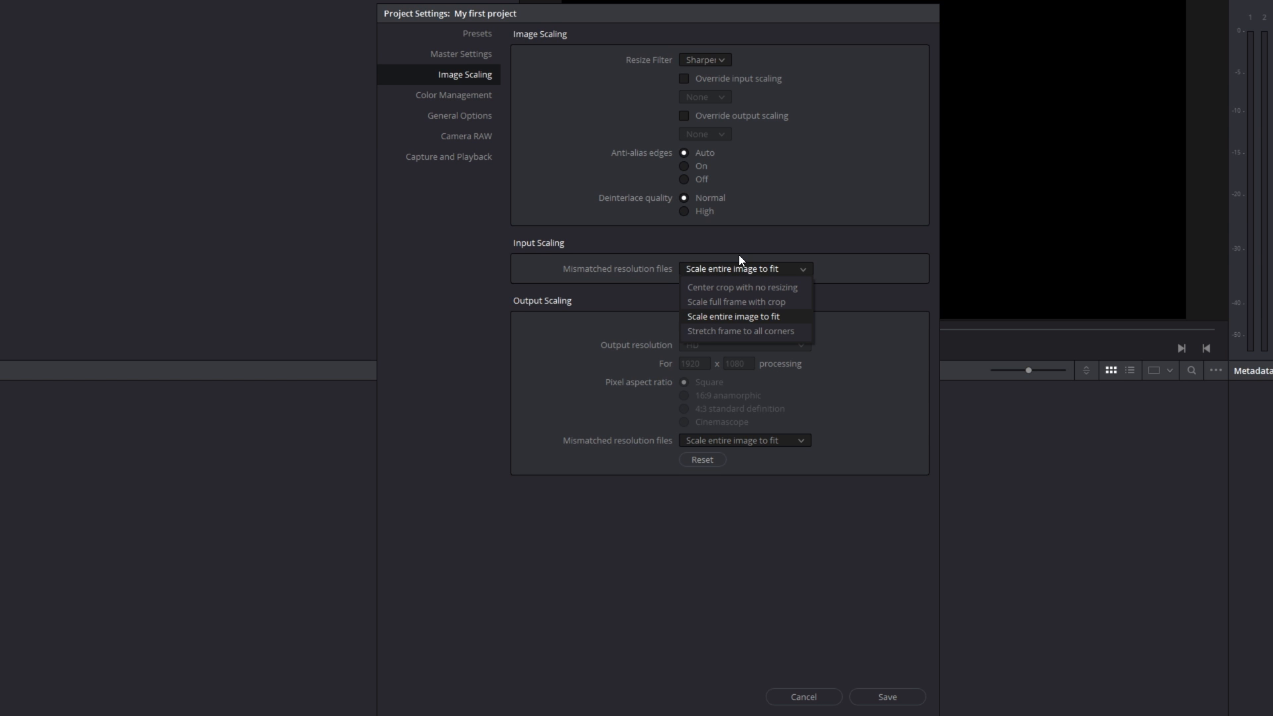
left_click(779, 523)
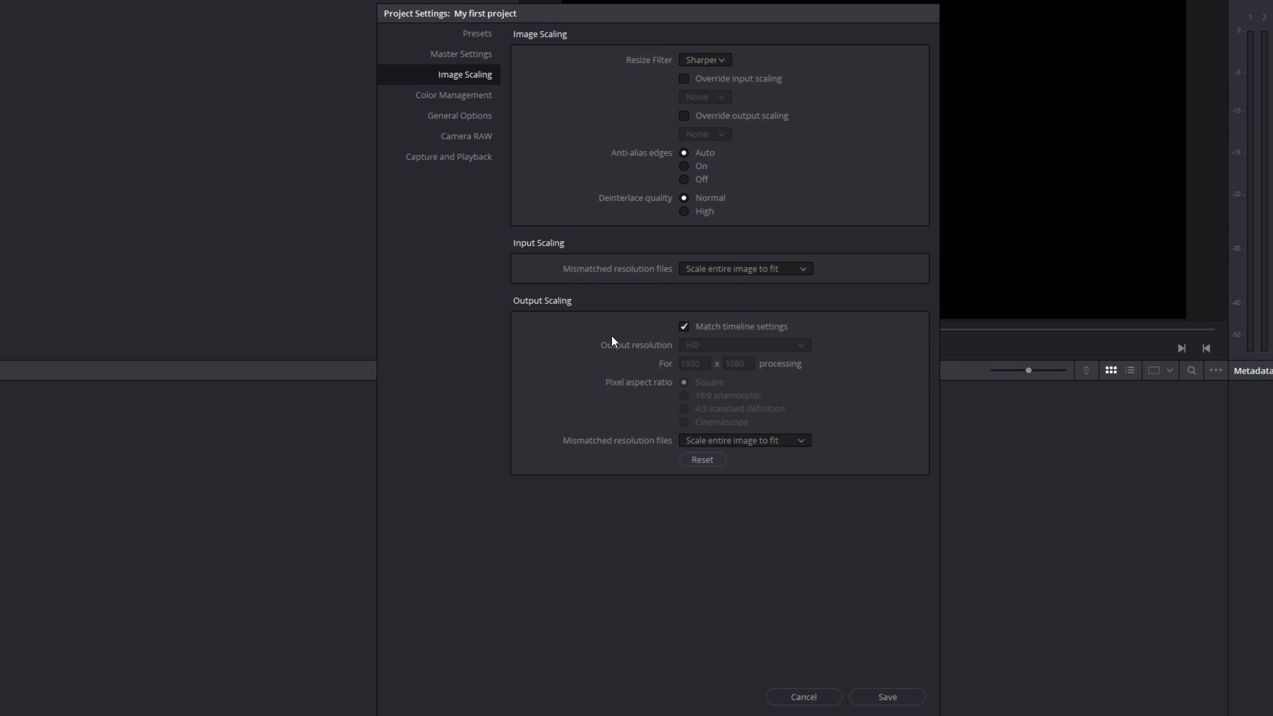
left_click(450, 100)
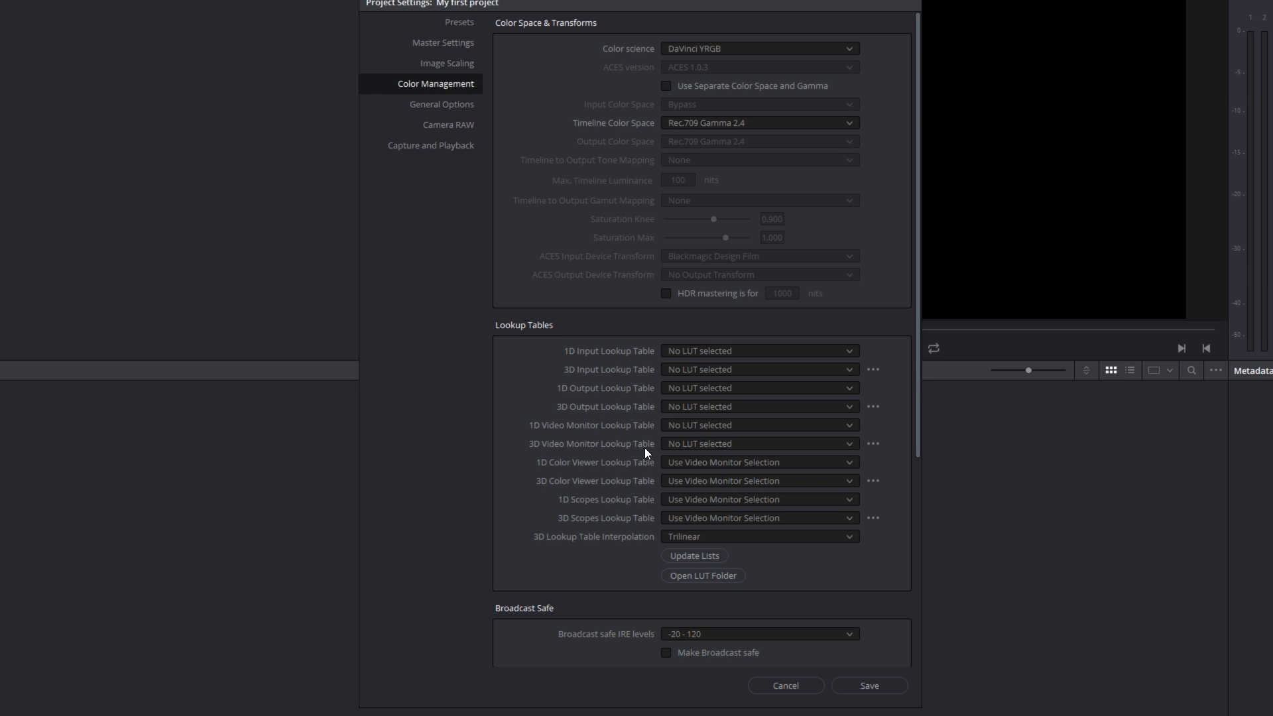
left_click(665, 444)
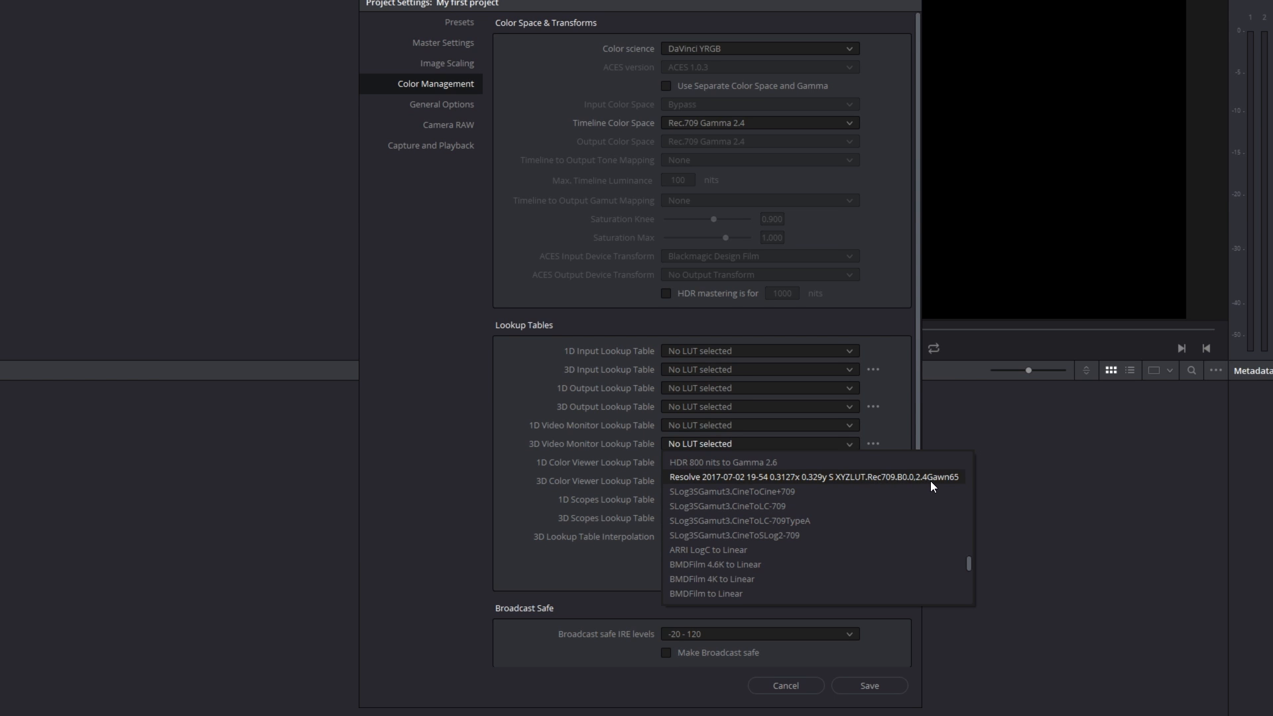
left_click(788, 477)
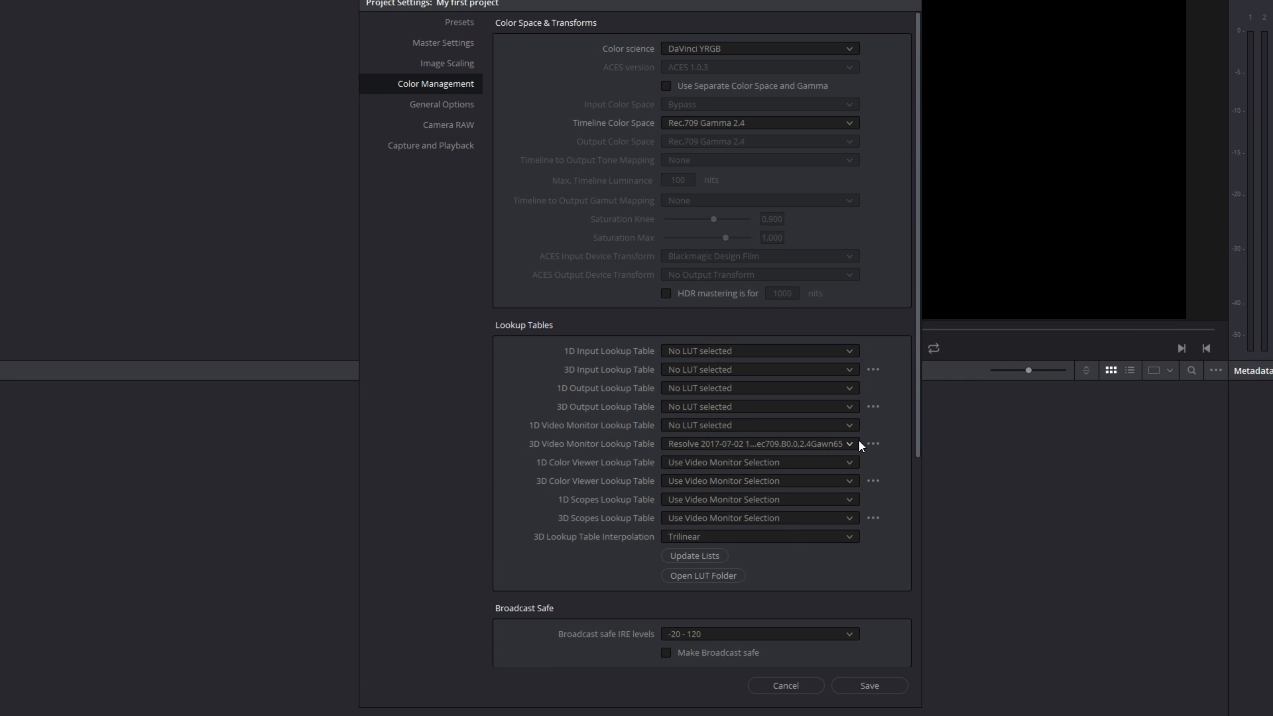
- Set the 1D and 3D Color Viewer and Scopes lookup tables to "No LUT selected" in the Color Management settings
left_click(690, 465)
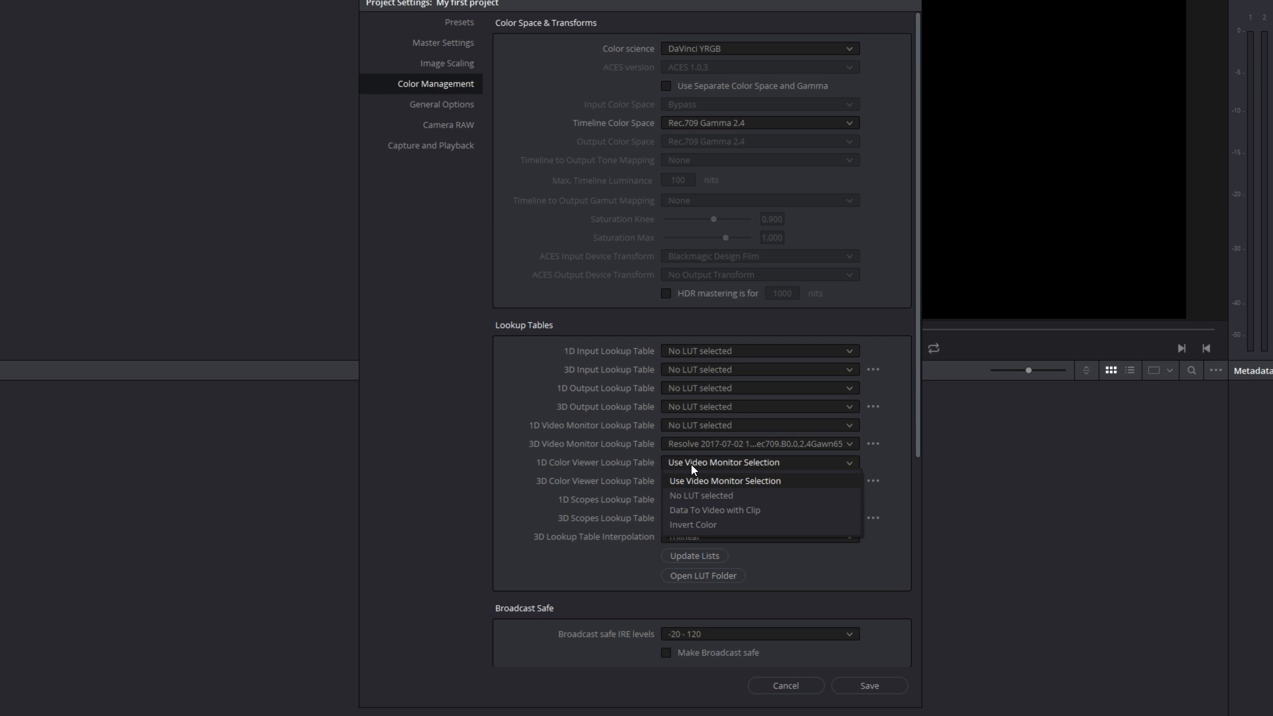
left_click(694, 493)
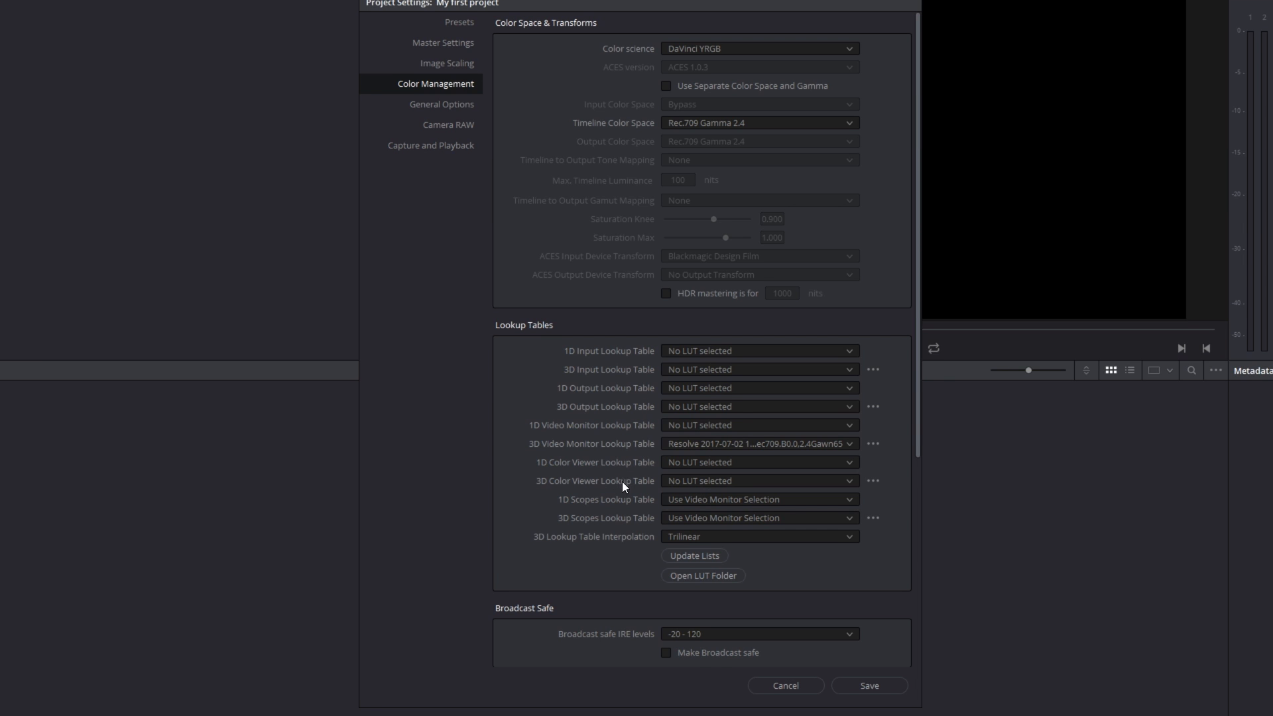
left_click(686, 504)
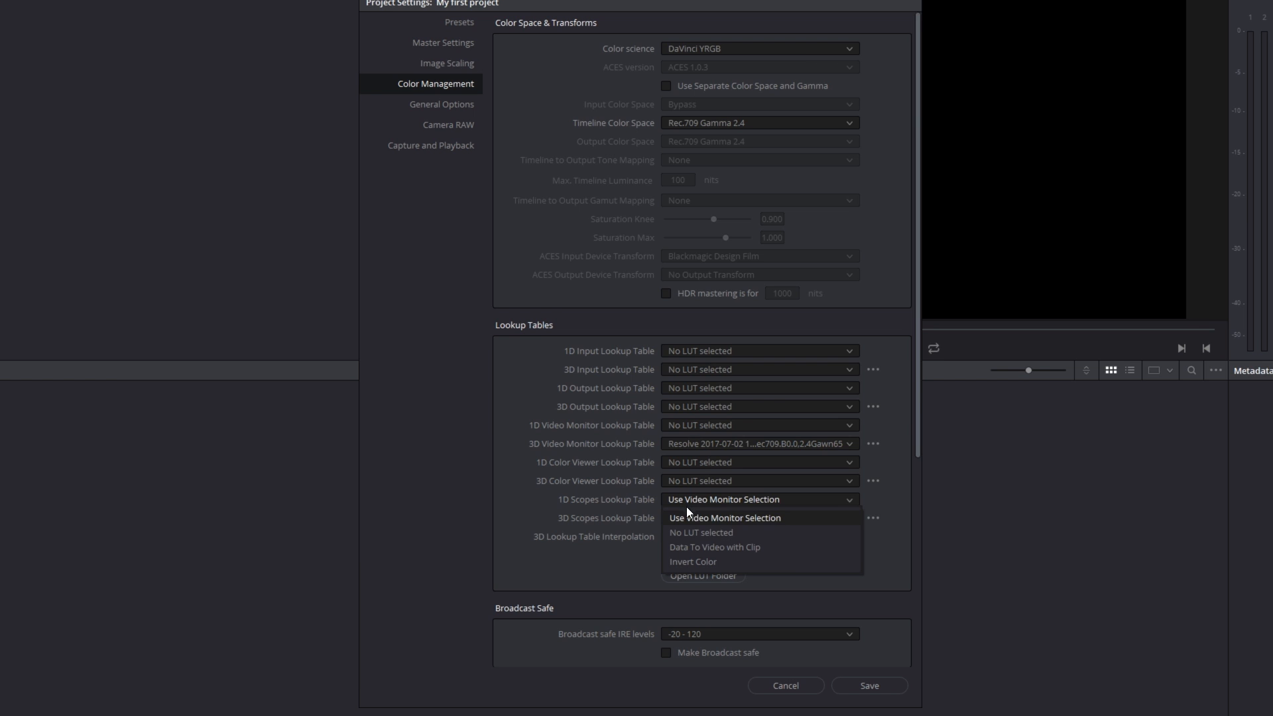
left_click(694, 534)
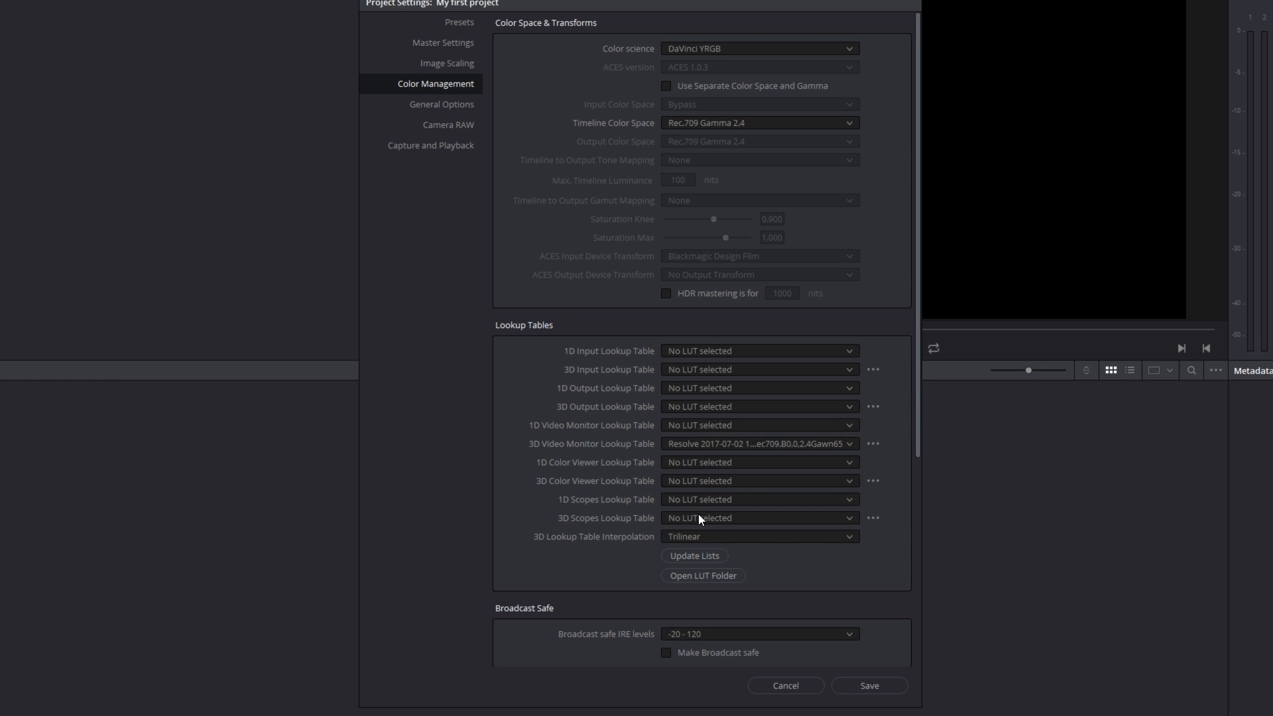
- In the Camera RAW settings, choose the CinemaDNG RAW profile with Half Res. decode quality and decoding using Project
scroll(697, 518, "down", 5)
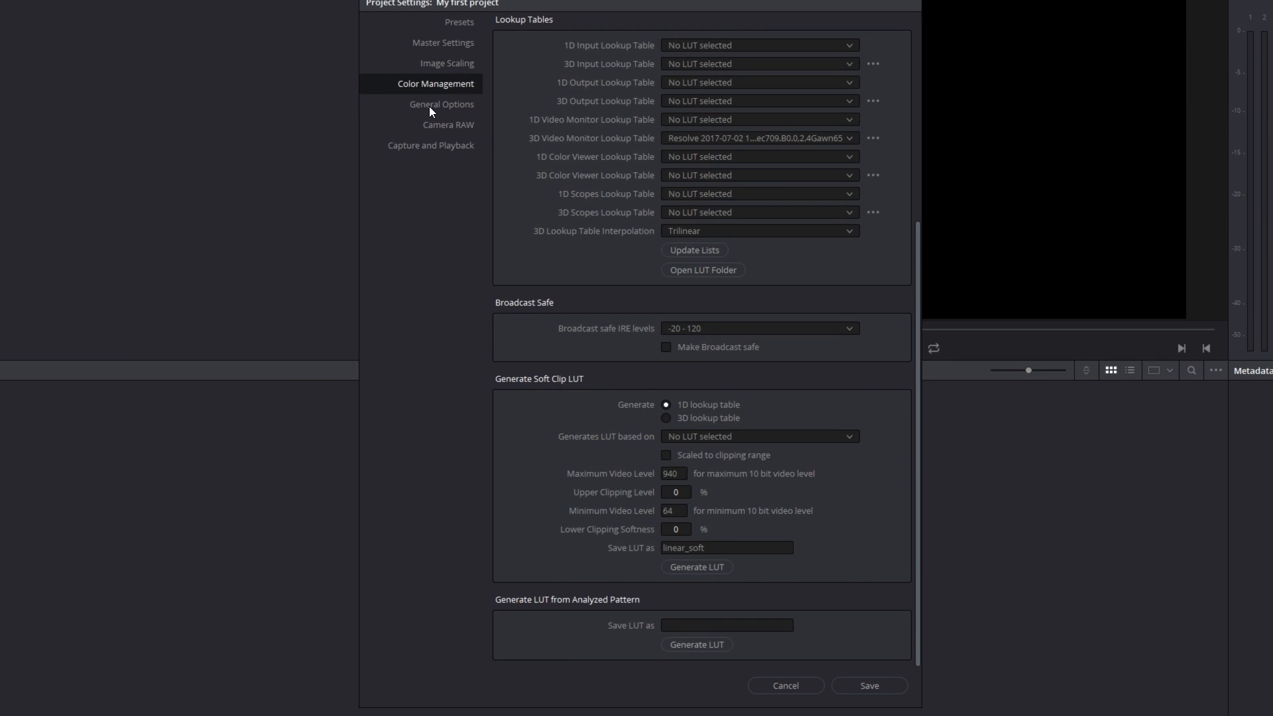
left_click(429, 106)
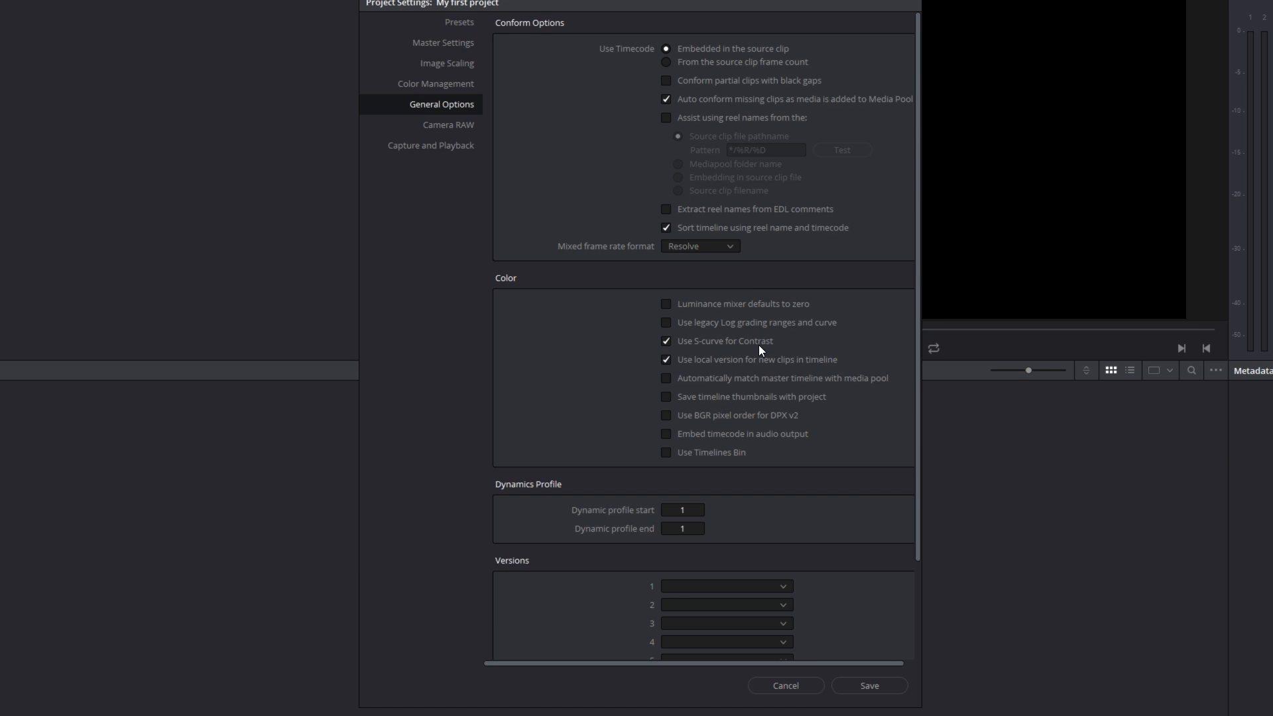
left_click(417, 130)
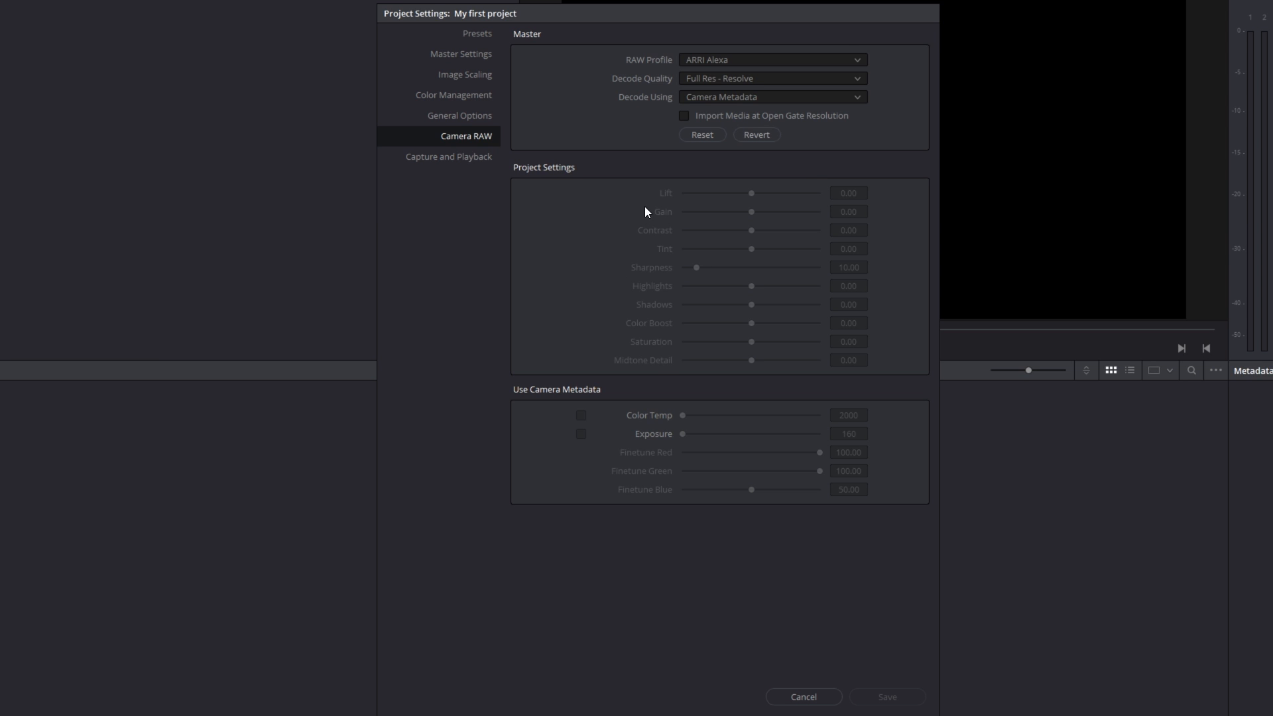
left_click(730, 59)
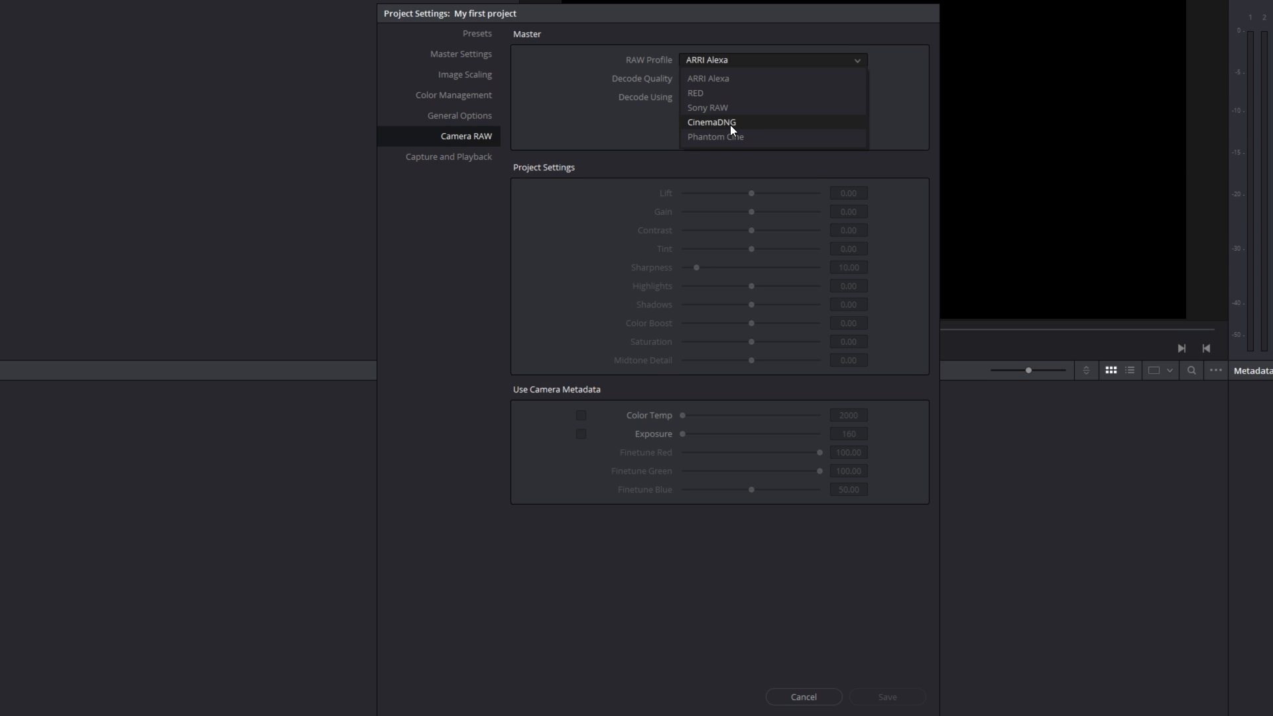
left_click(728, 124)
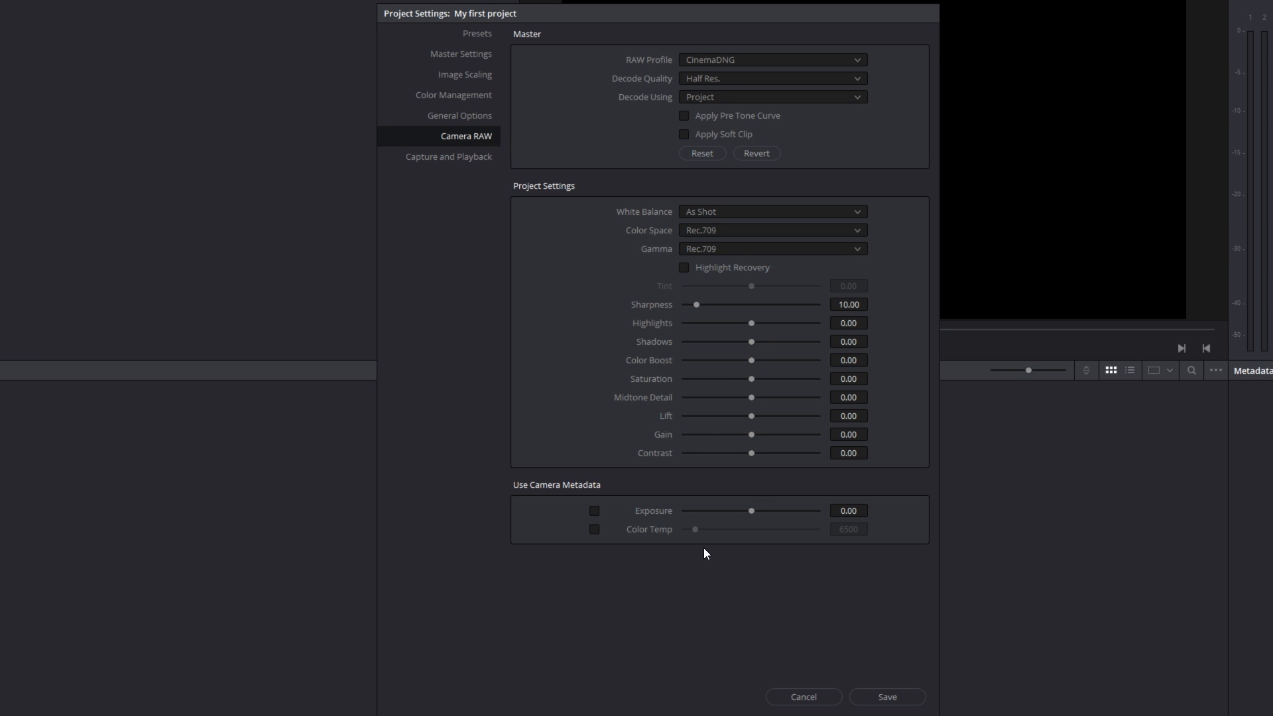
- Review the Master Settings once more and look over the project settings presets
left_click(487, 54)
left_click(479, 36)
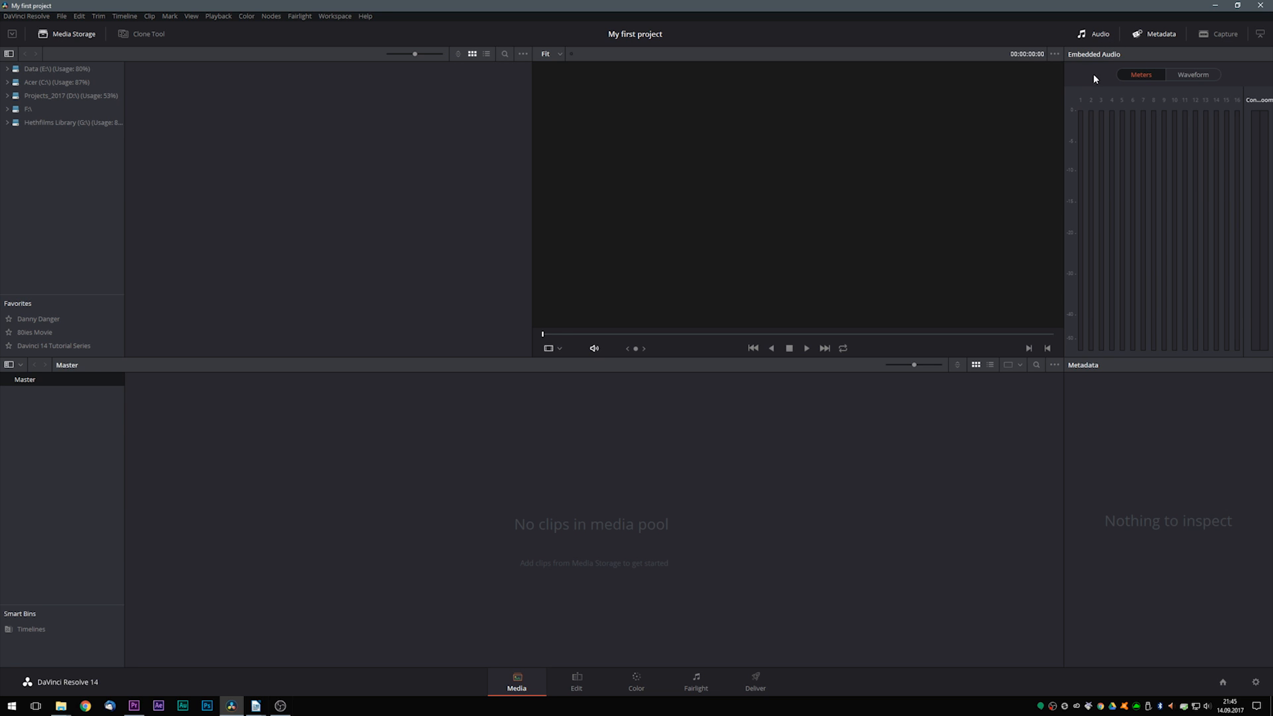
- Toggle the audio meters and metadata displays on the Media page, leaving only the metadata shown
left_click(1097, 36)
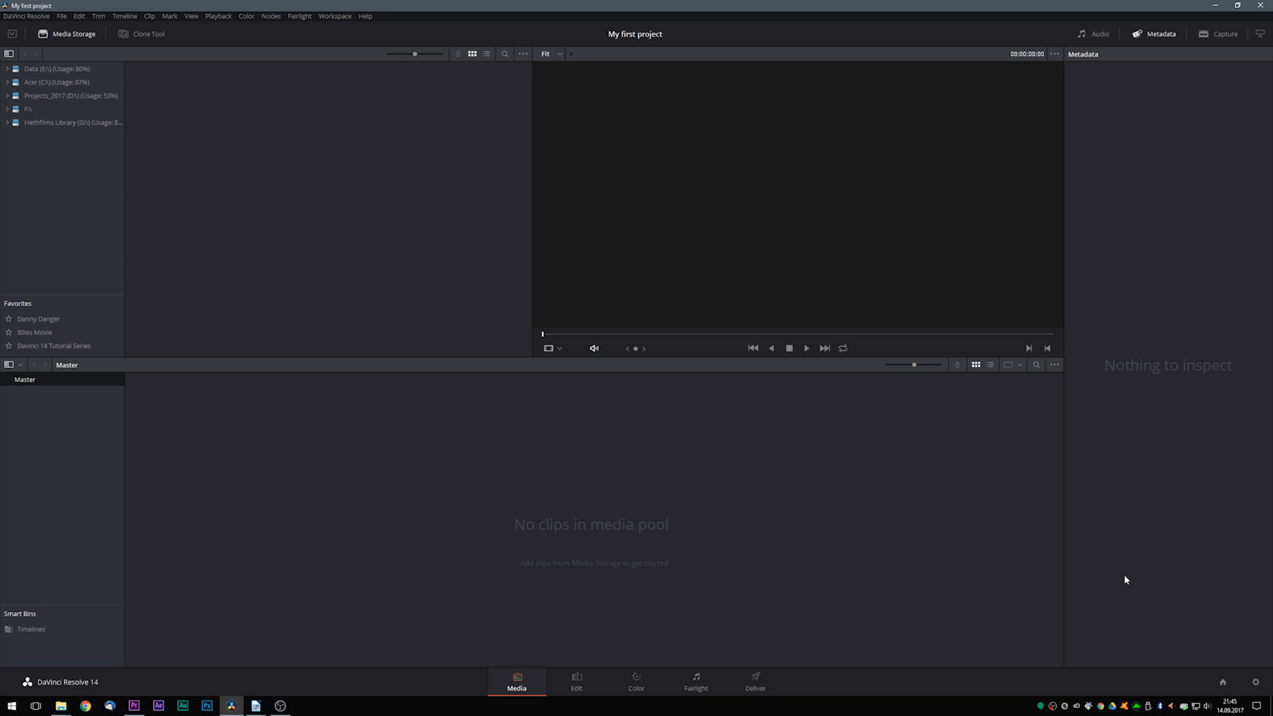
left_click(1103, 38)
left_click(1151, 36)
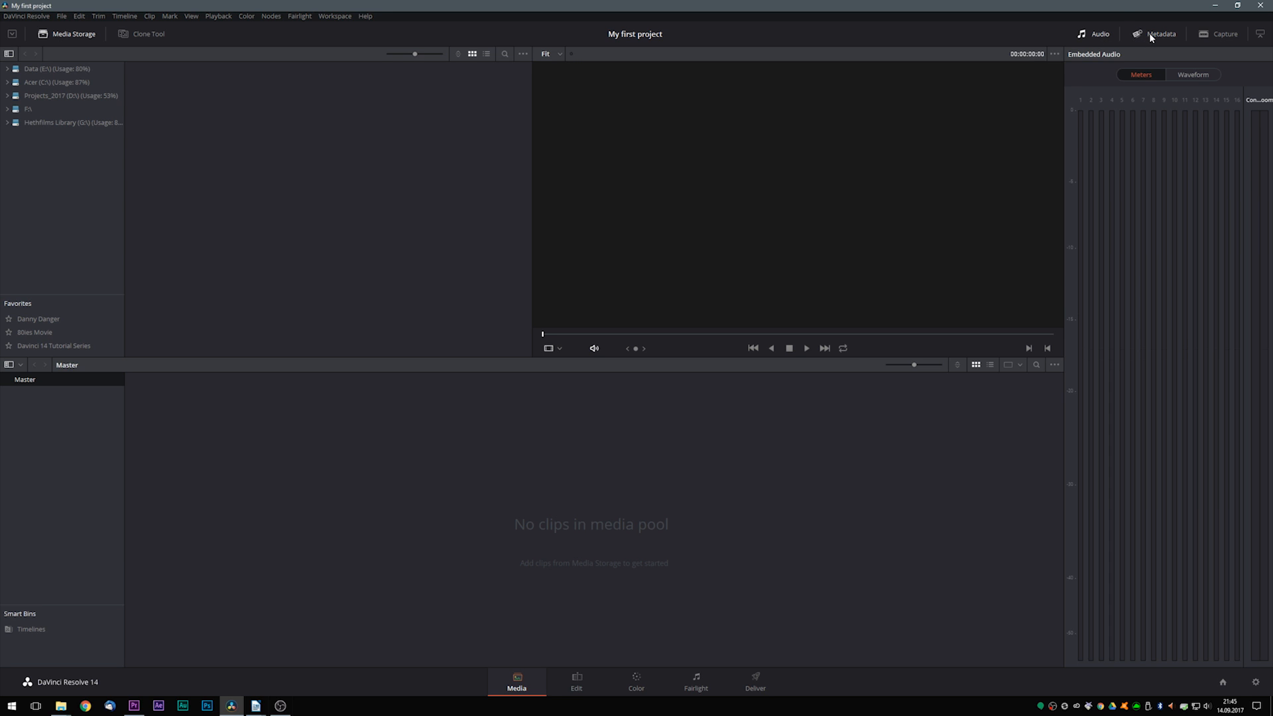
left_click(1099, 34)
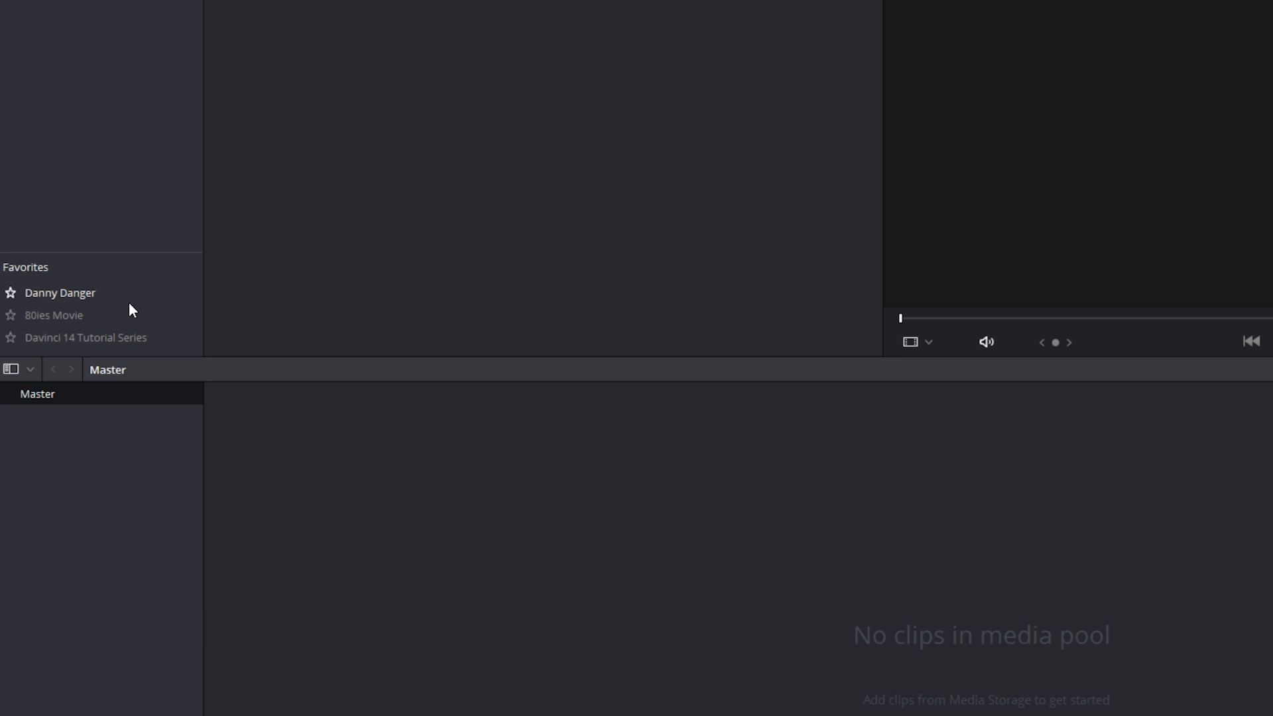
- Add a new bin named "test" under the Master bin in the media pool
right_click(49, 447)
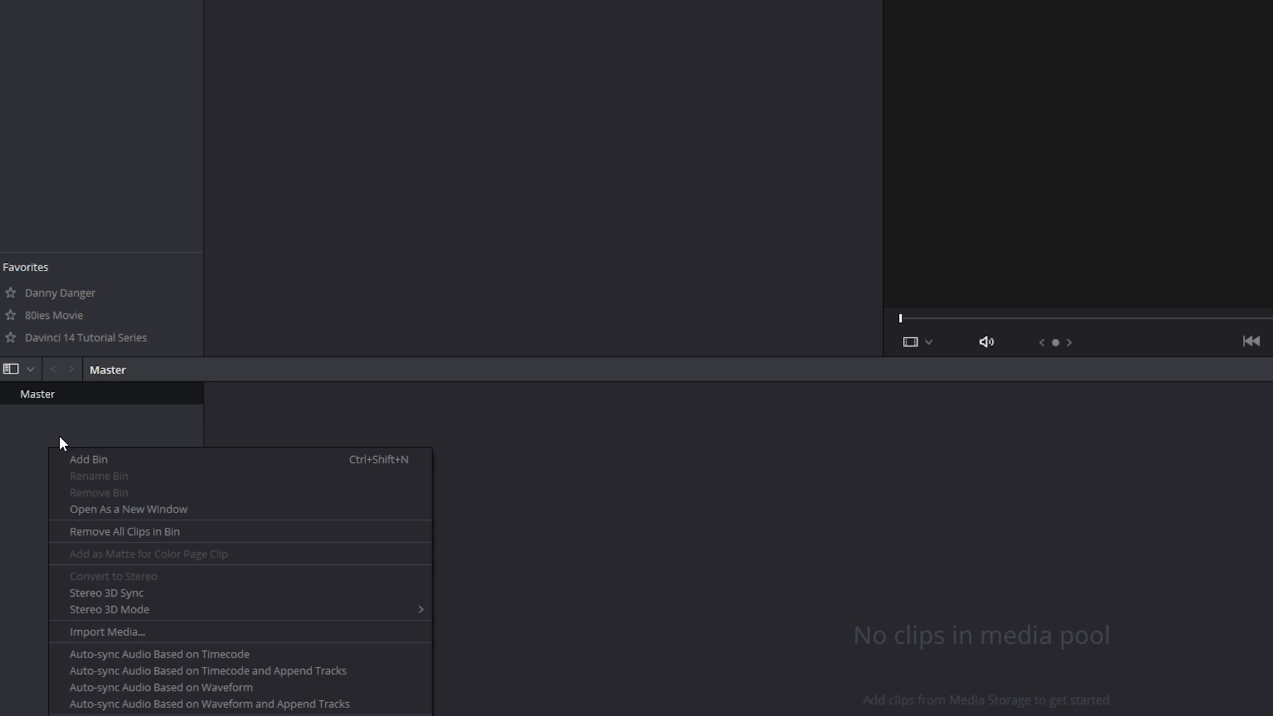
left_click(82, 460)
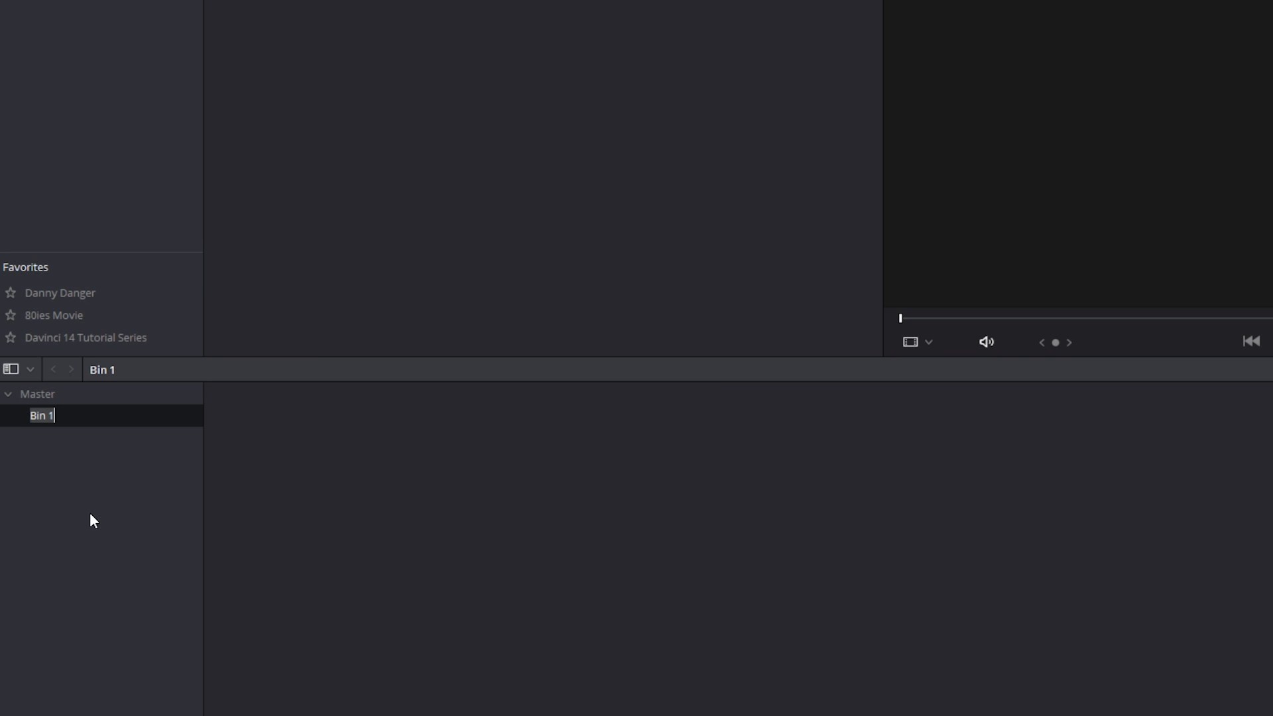
type("test")
key("Return")
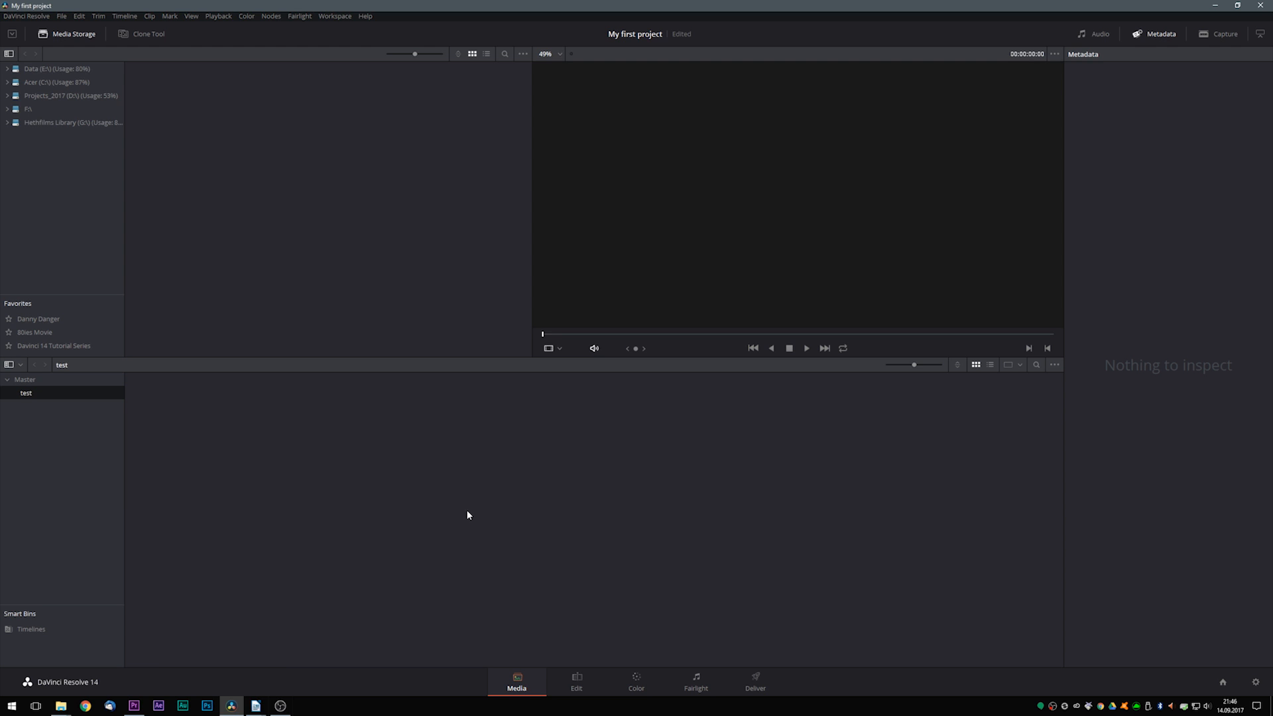
- Import all clips from the BMD Pocket Cinema Camera folder, under My Footage in the Davinci 14 Tutorial Series favorite, into the Master bin
left_click(24, 383)
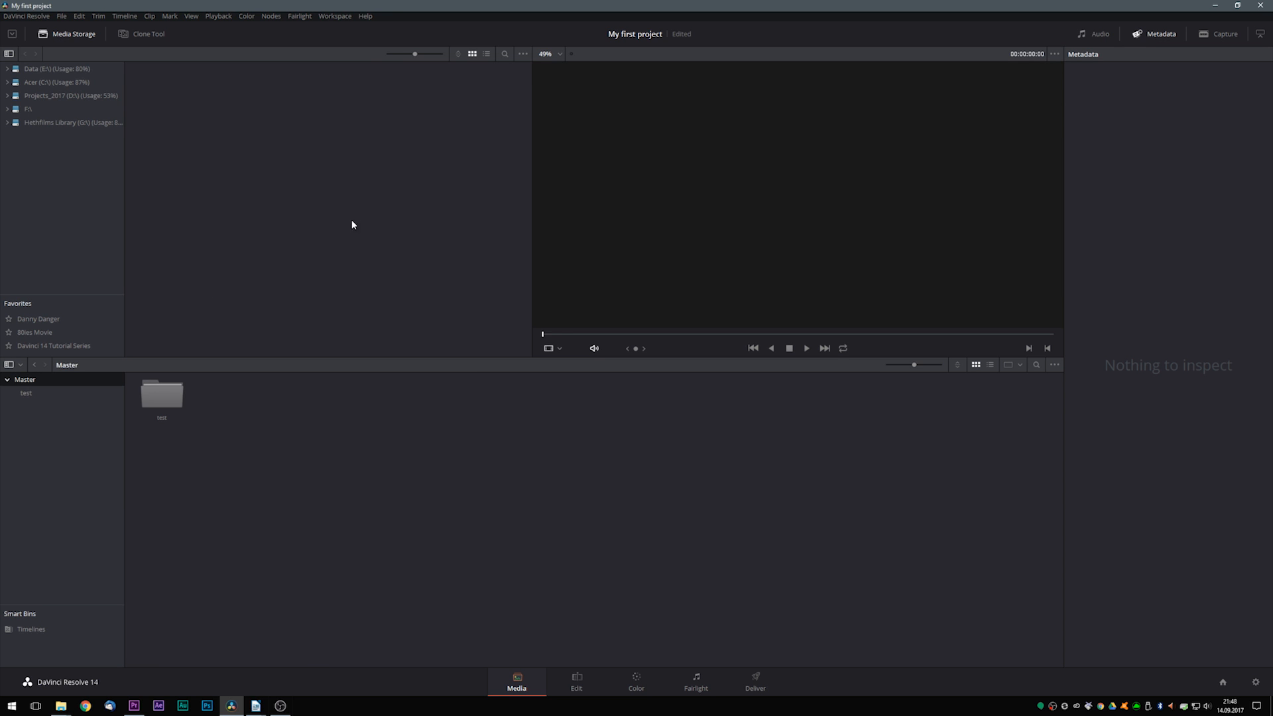
left_click(37, 346)
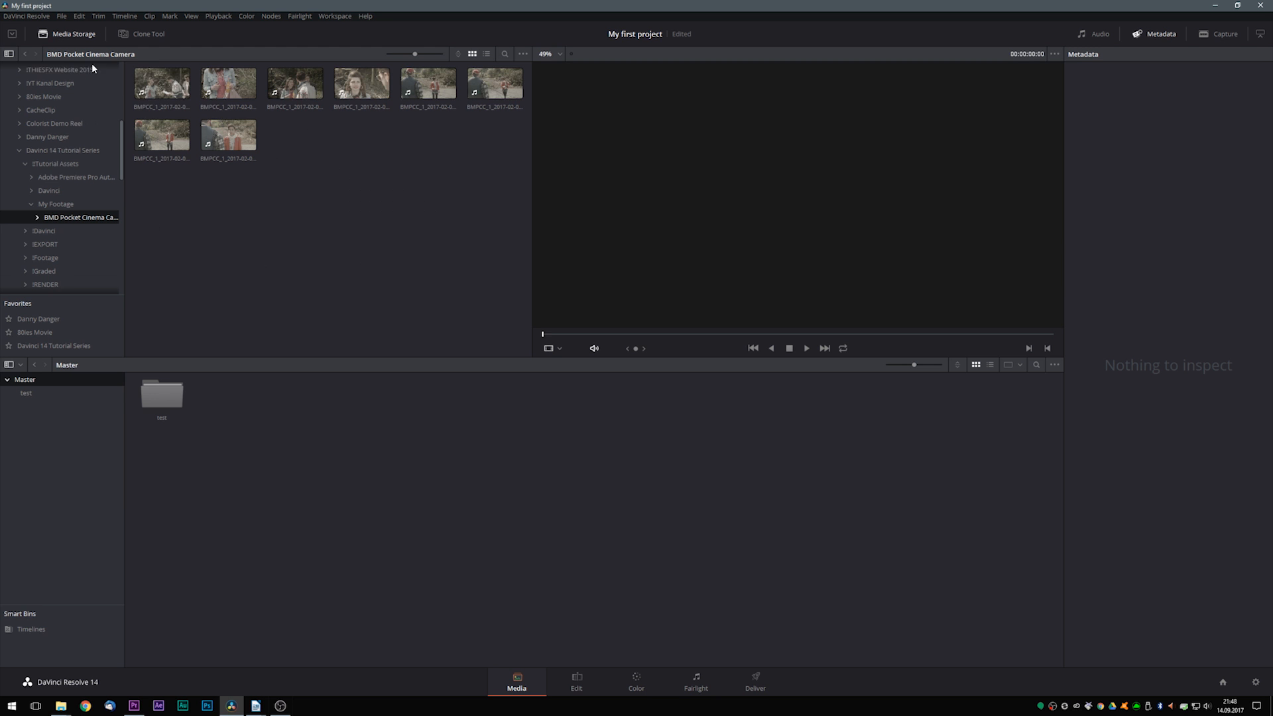
left_click(166, 91)
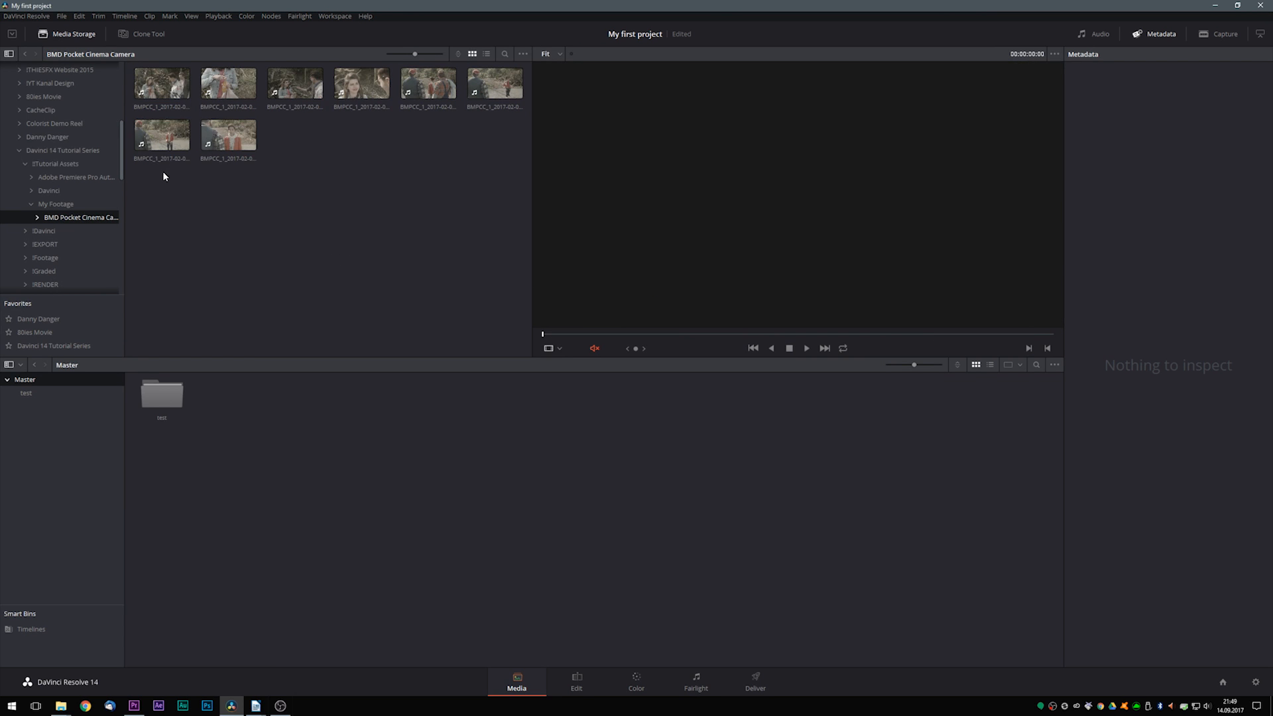
left_click_drag(158, 191, 491, 81)
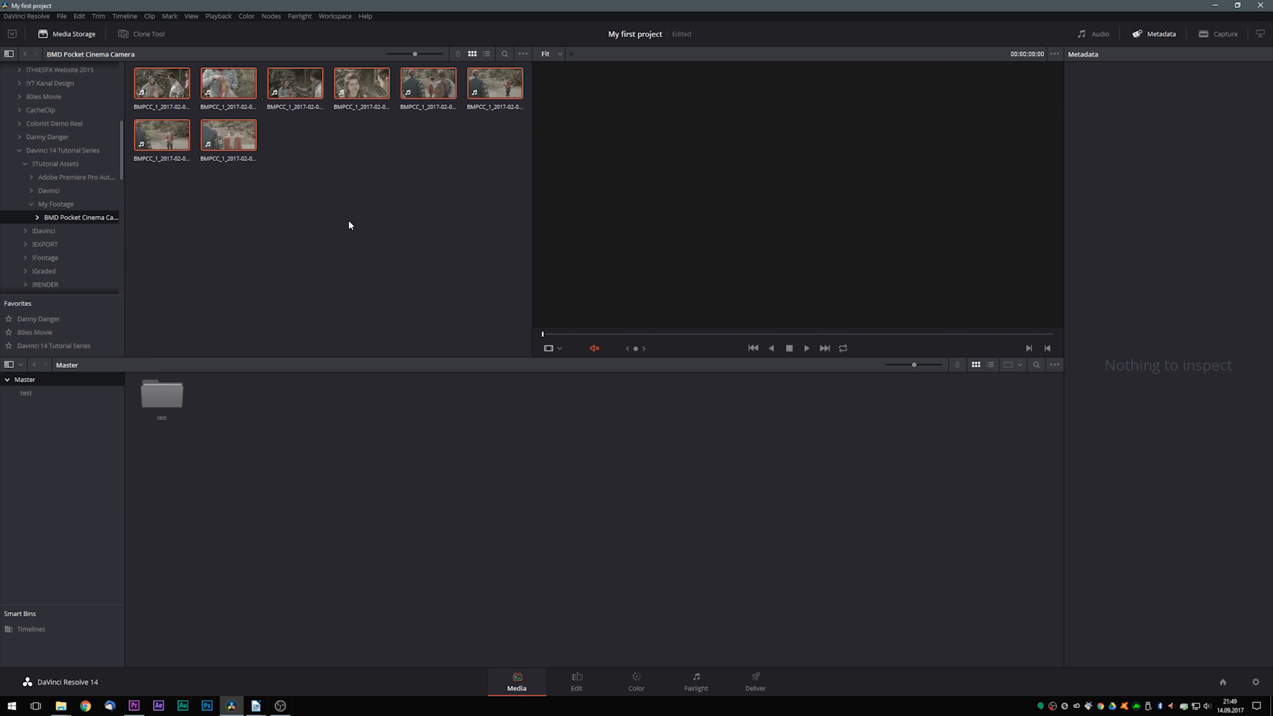
left_click_drag(165, 86, 296, 439)
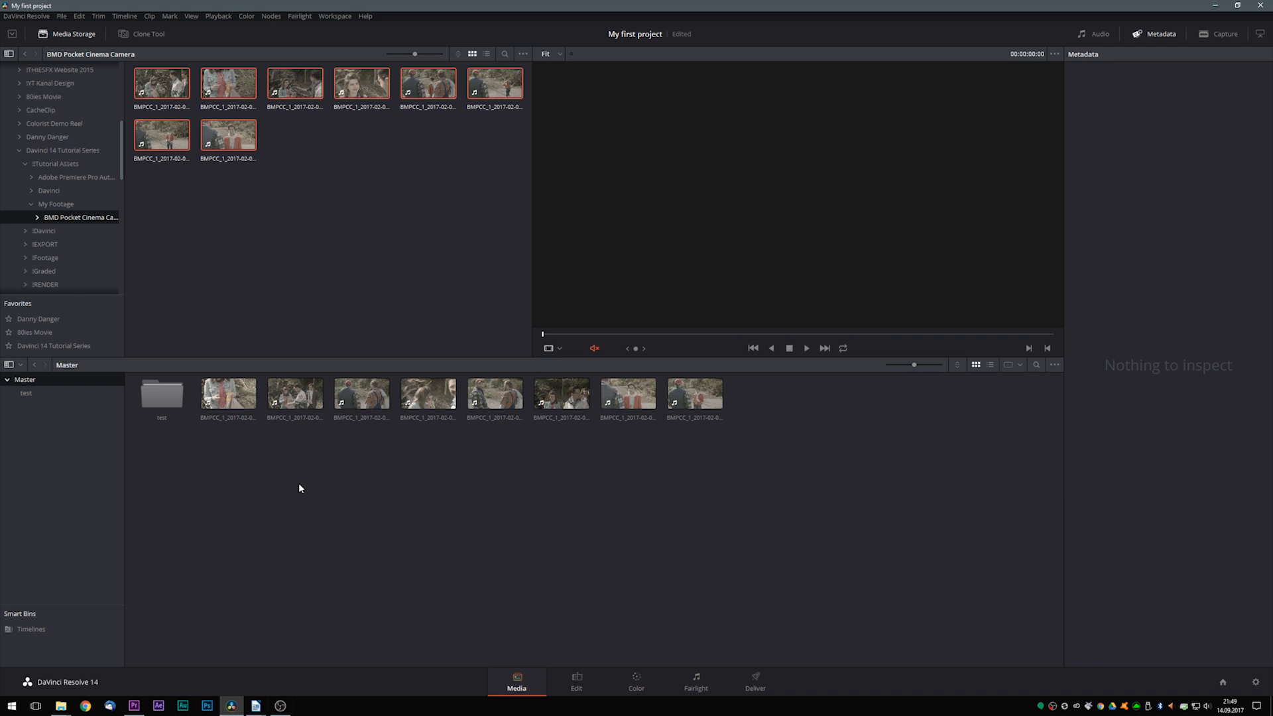
- Move the imported clips from the Master bin into the "test" bin and open that bin
left_click_drag(624, 448, 34, 401)
left_click(27, 393)
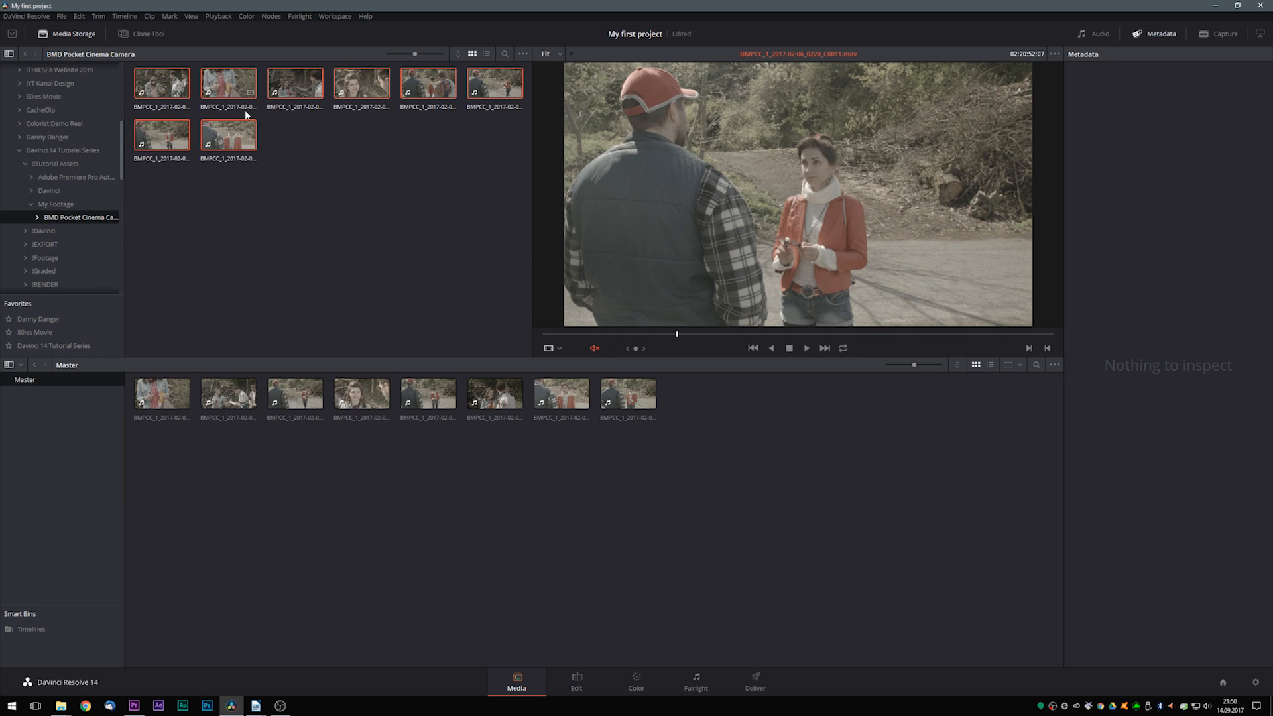
- Inspect the metadata of the first clip in the Master bin and compare it with the project's Master Settings
left_click(162, 393)
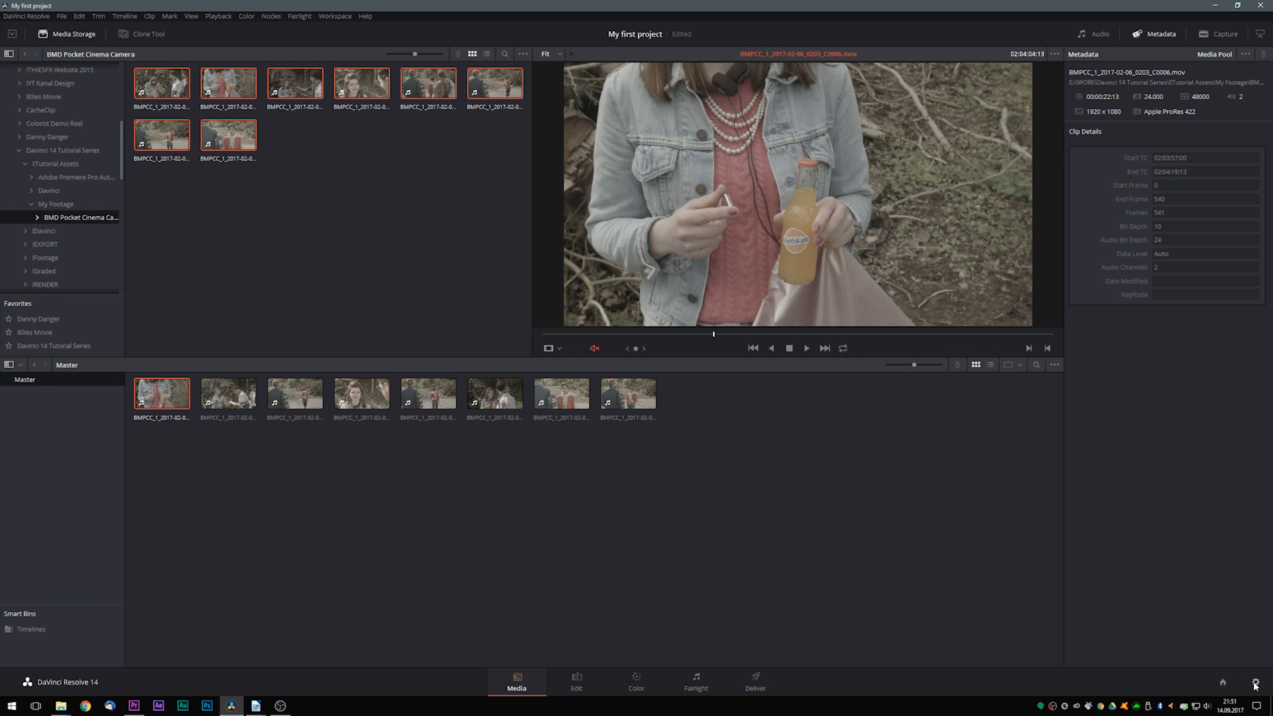
left_click(1255, 684)
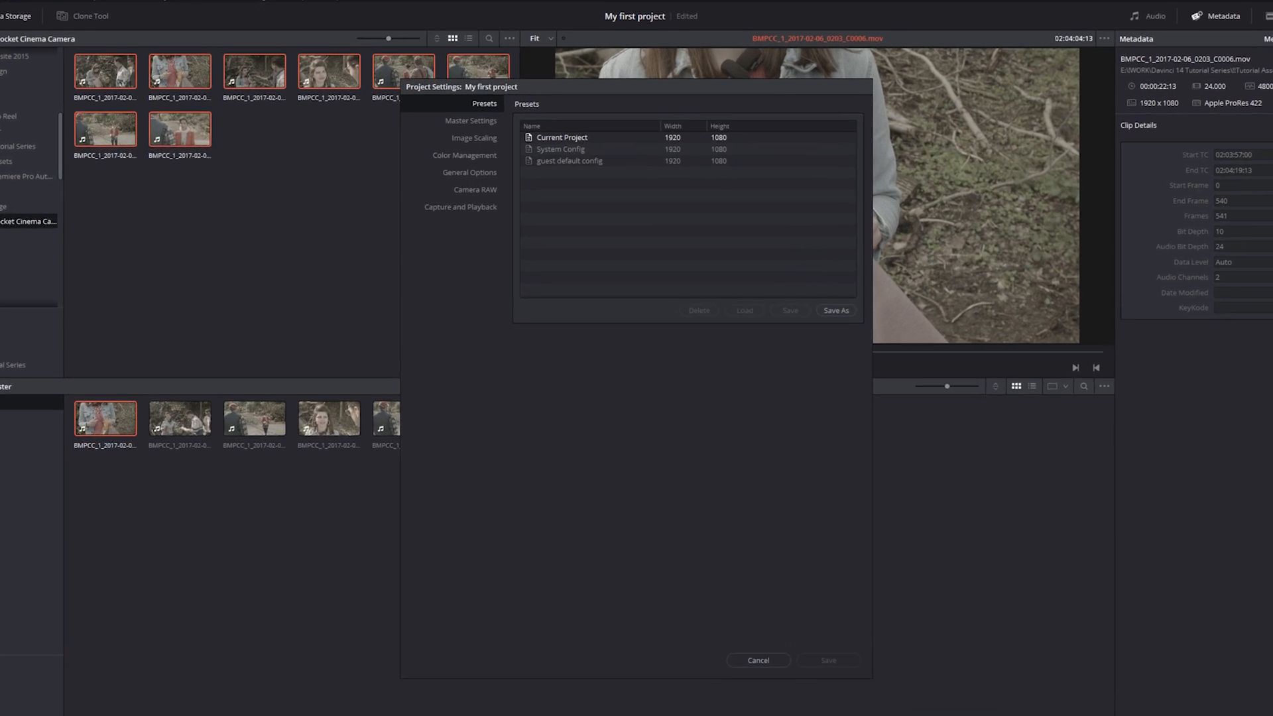
left_click(478, 127)
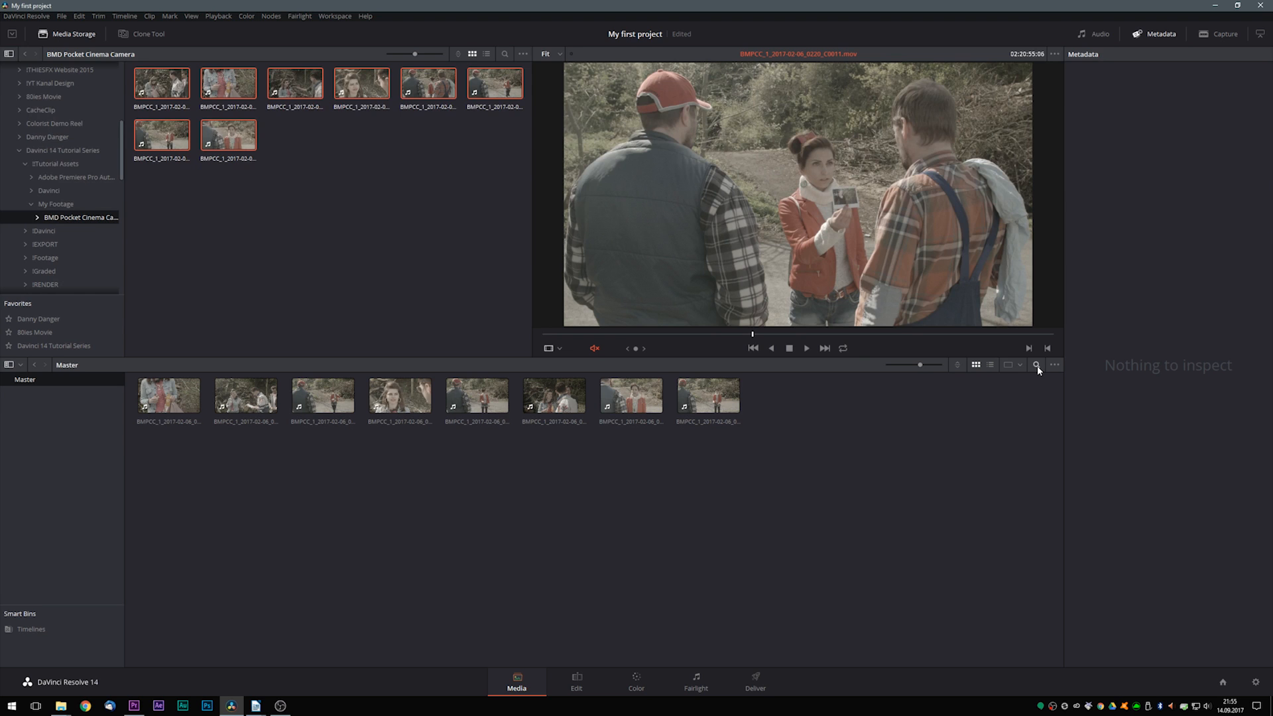
- Search the media pool by file name for "c0007" and select the matching clip
left_click(1036, 365)
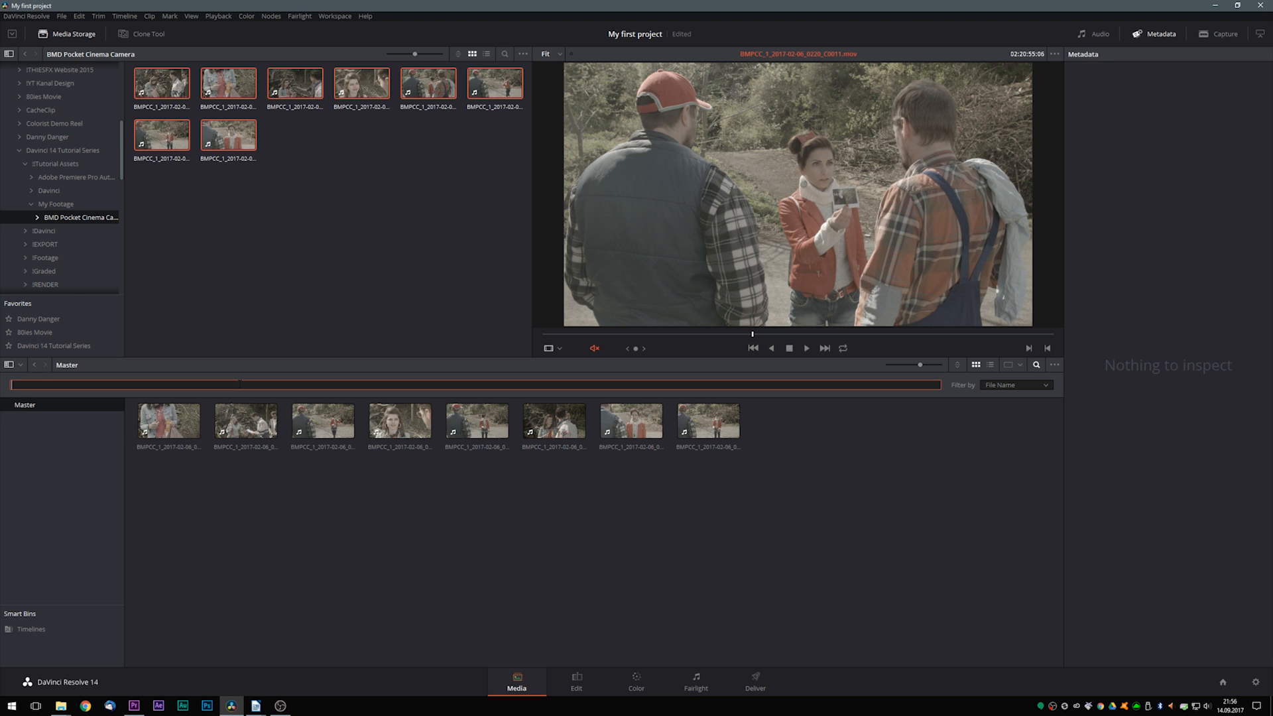
type("c0007")
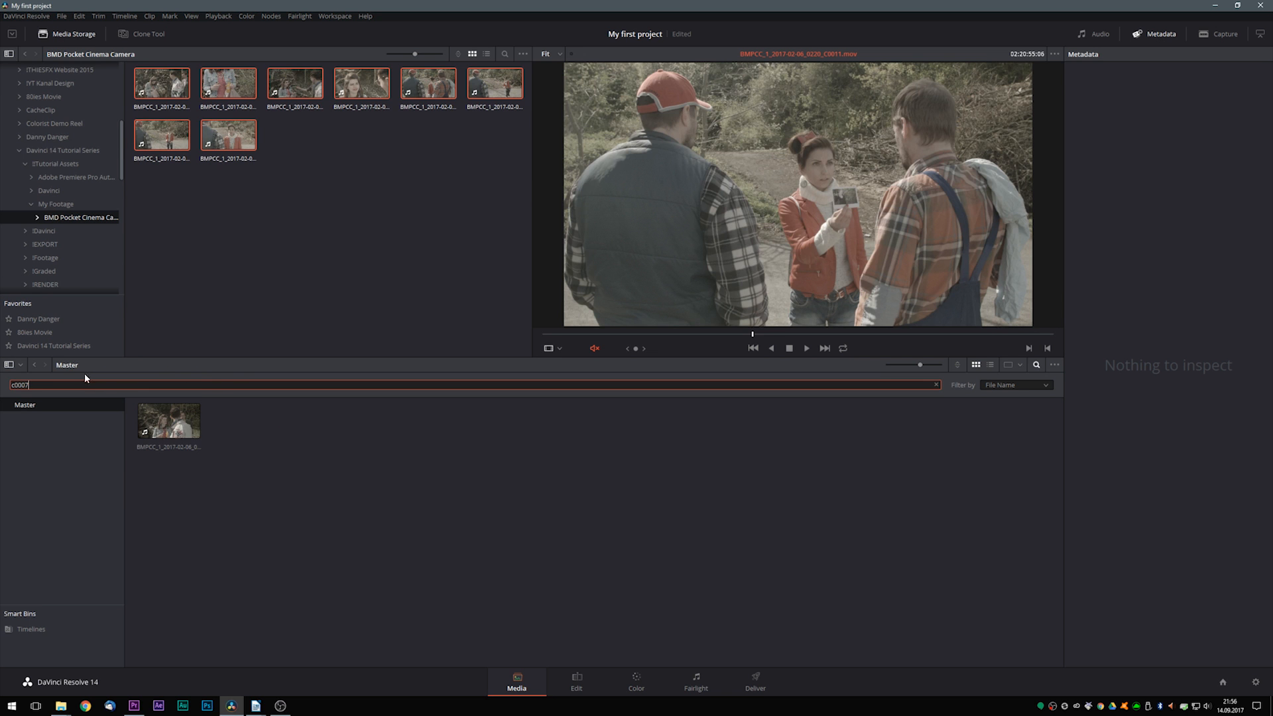
left_click(158, 428)
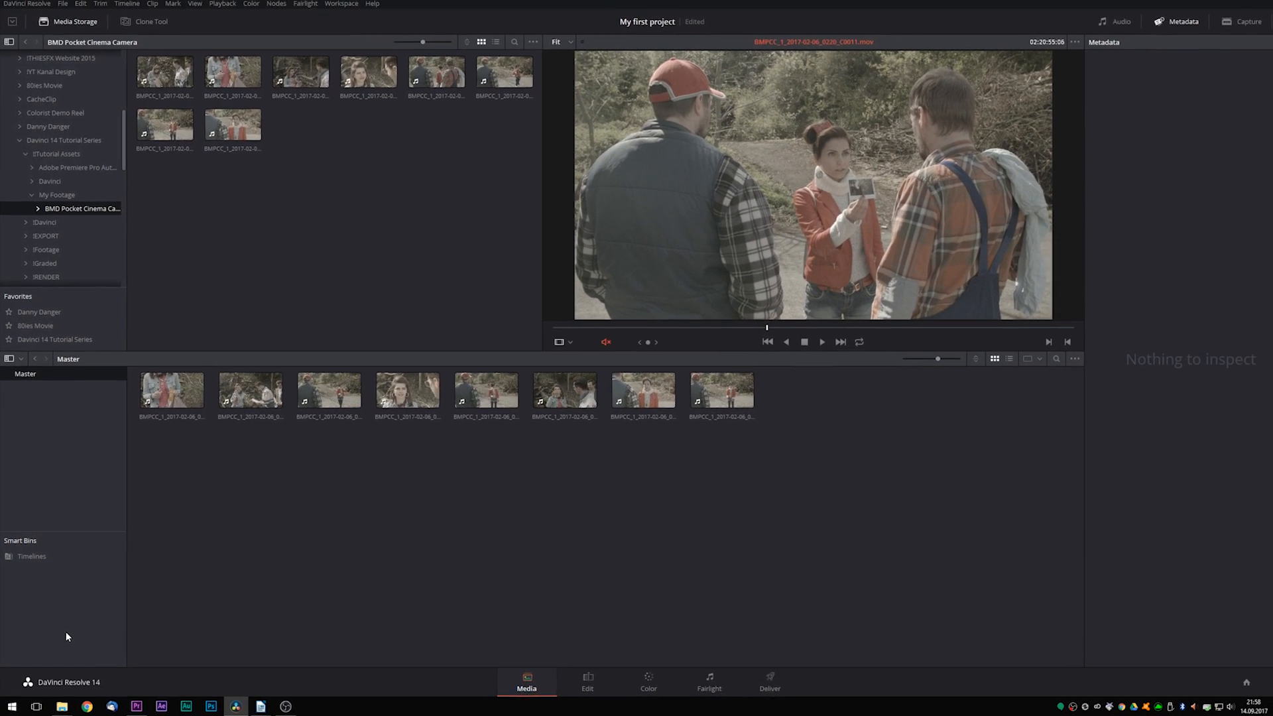
- Create a smart bin named C0007 that collects clips whose MediaPool file name contains "c0007"
right_click(24, 579)
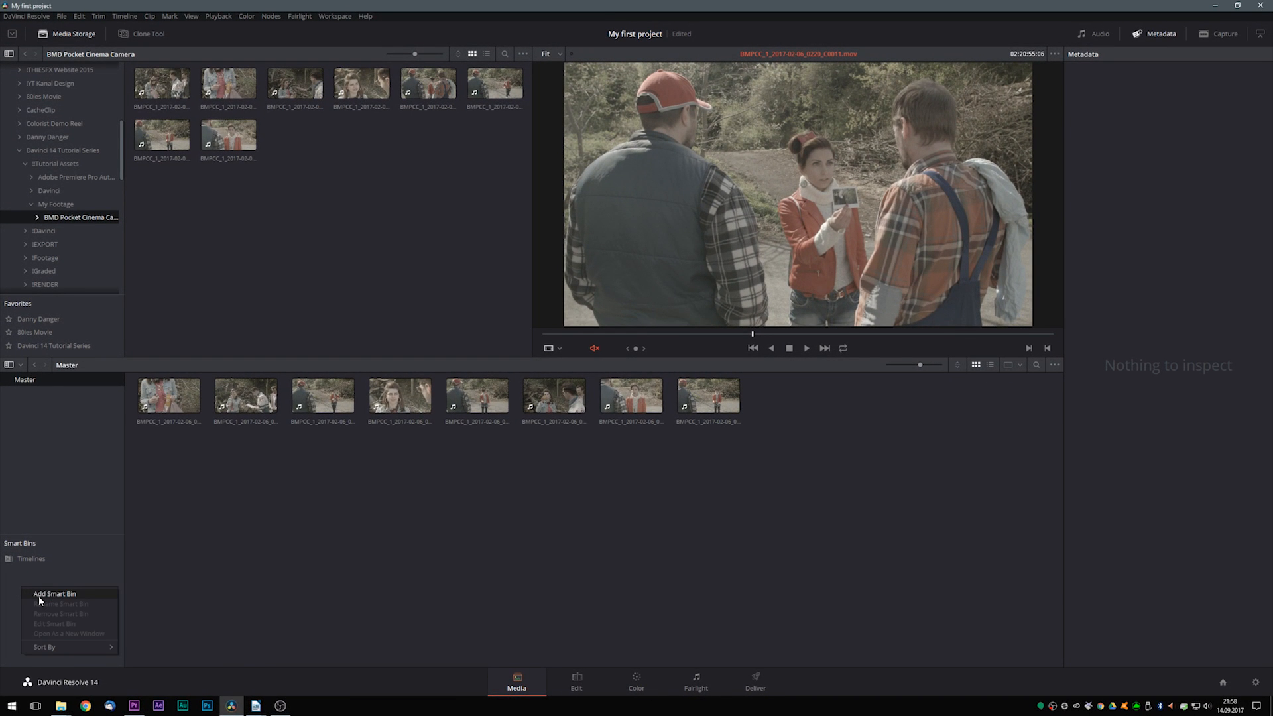
left_click(38, 594)
left_click_drag(483, 319, 417, 320)
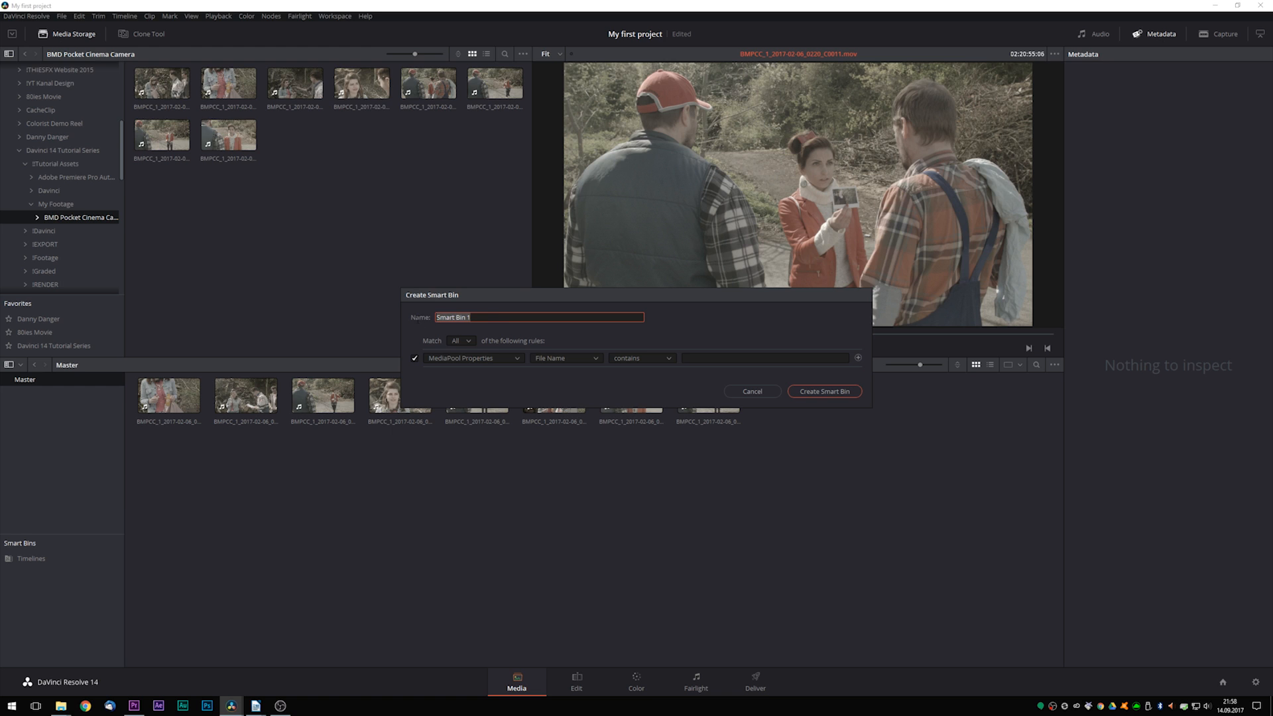
type("C0007")
left_click(455, 362)
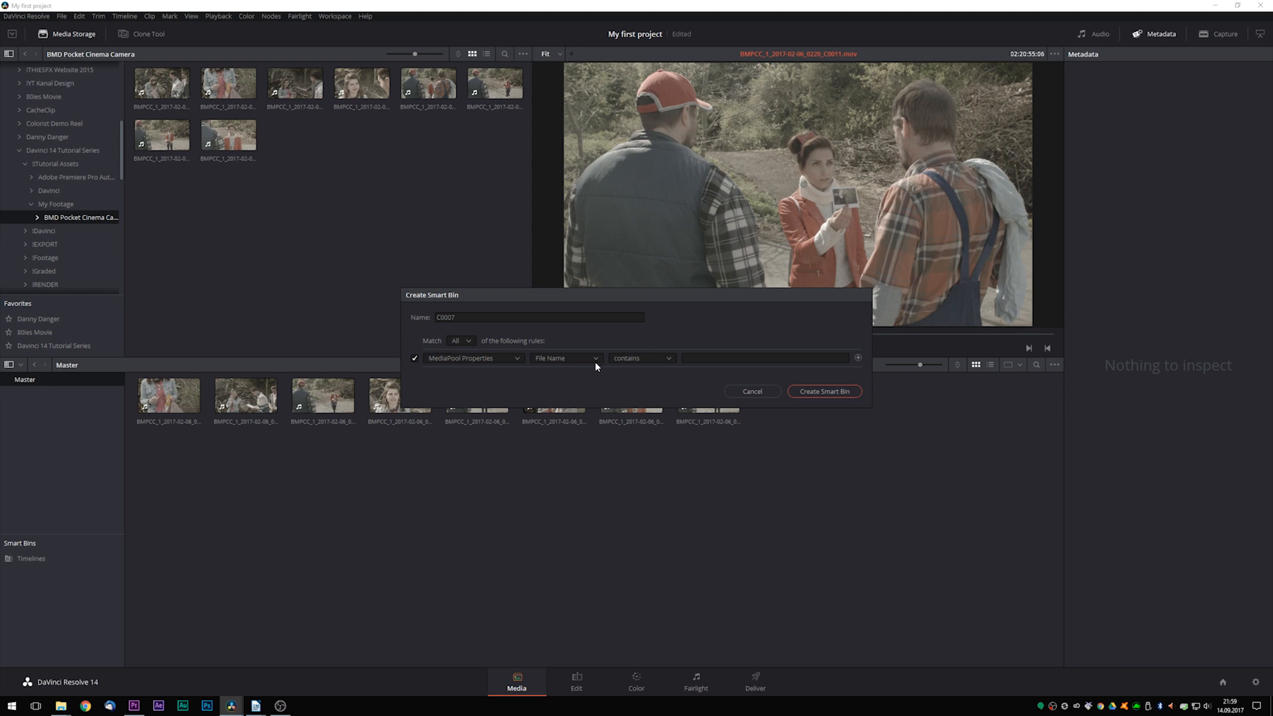
left_click(702, 361)
type("c0007")
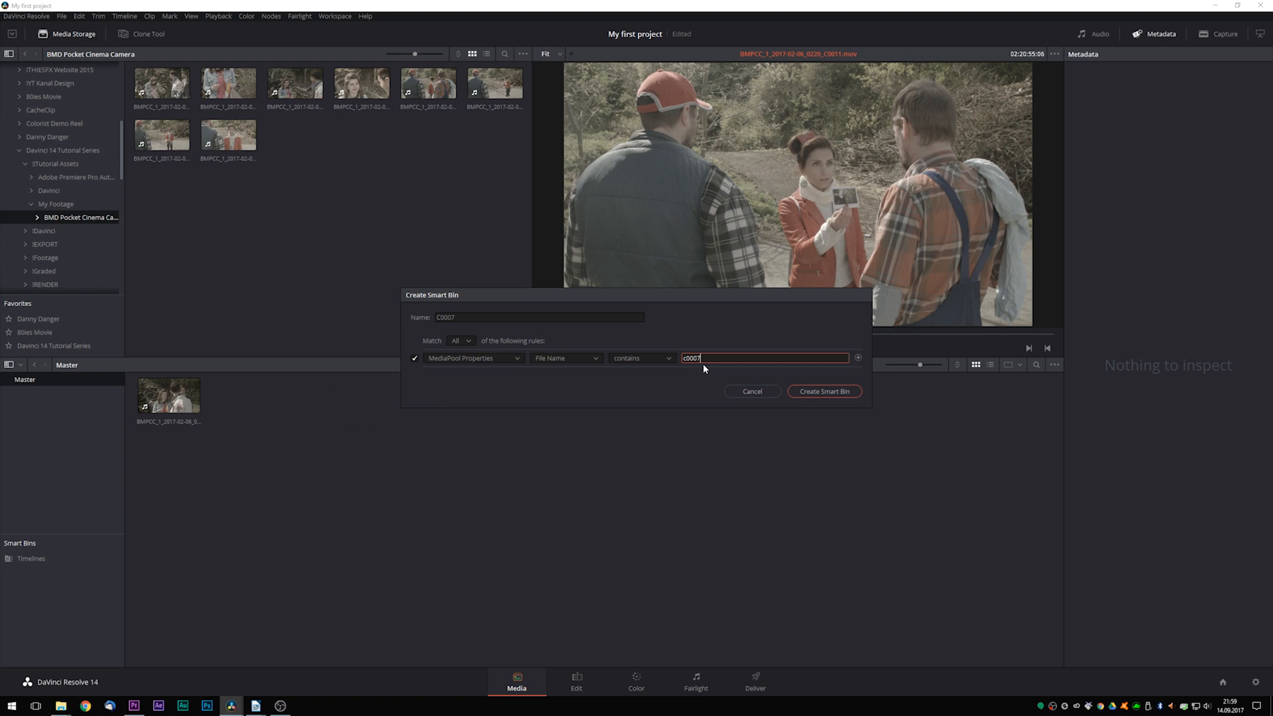
left_click(817, 392)
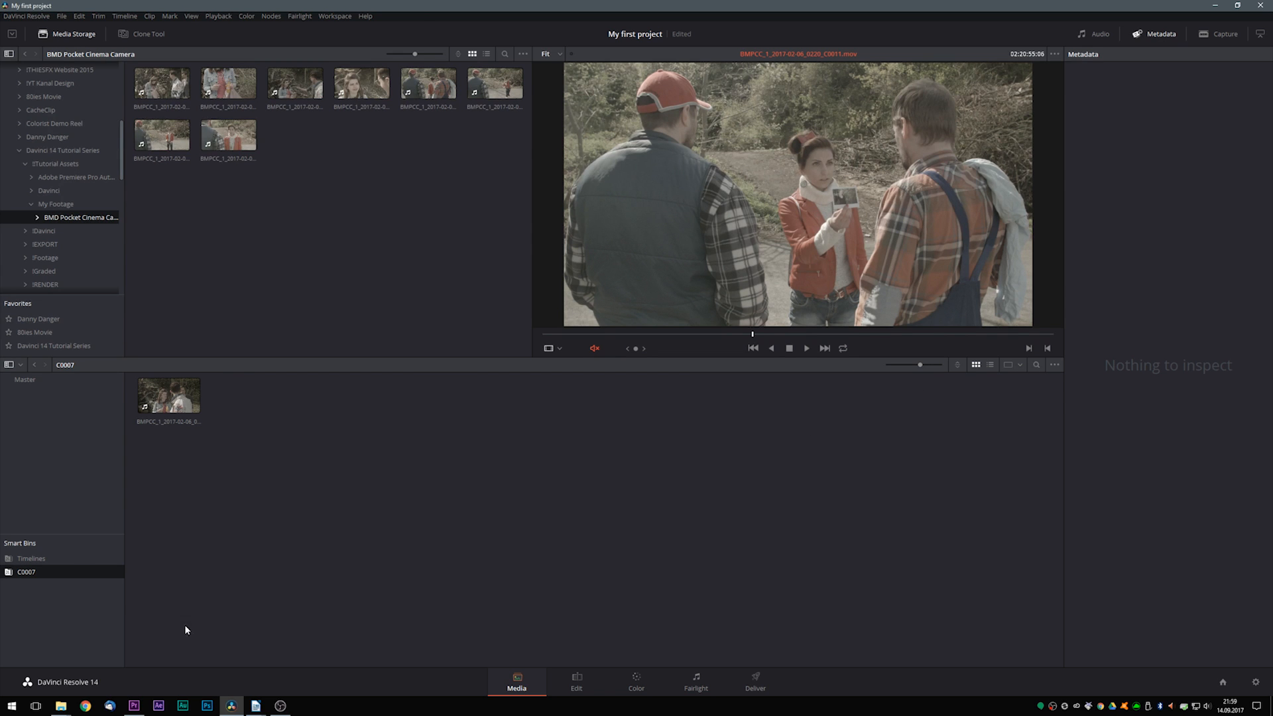
- View the contents of the Timelines smart bin and of the C0007 smart bin
left_click(36, 559)
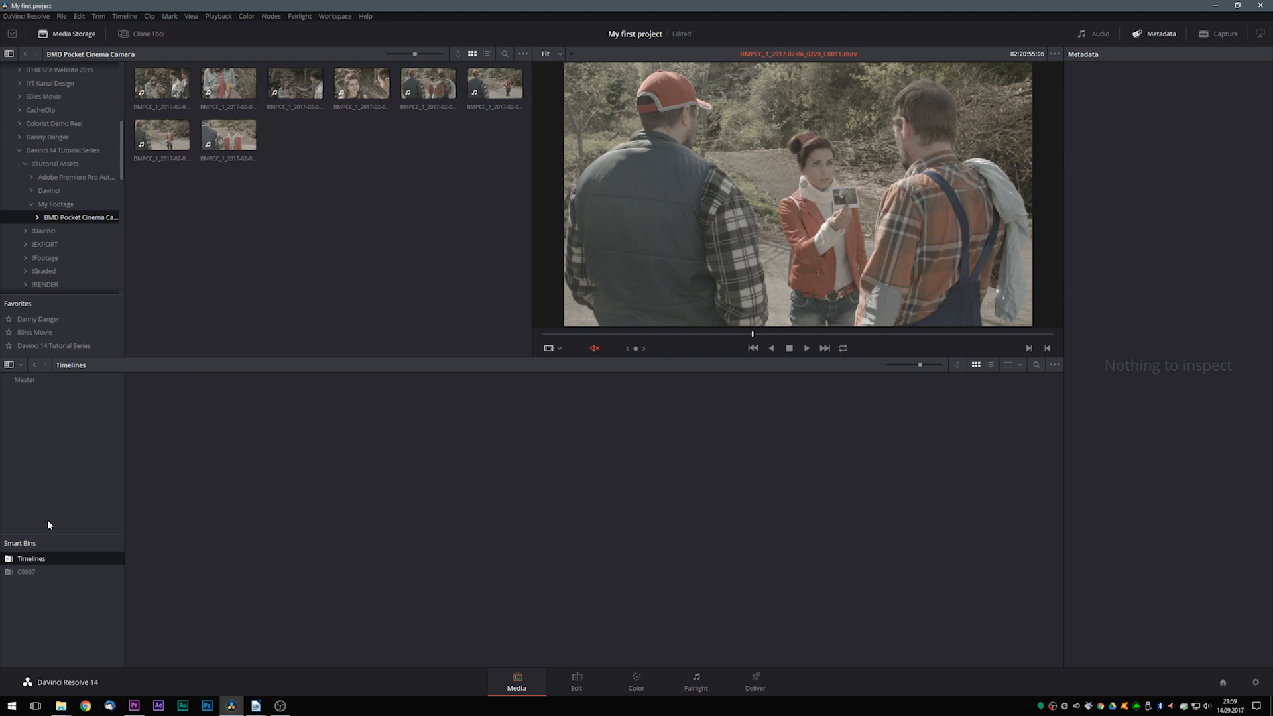
left_click(24, 573)
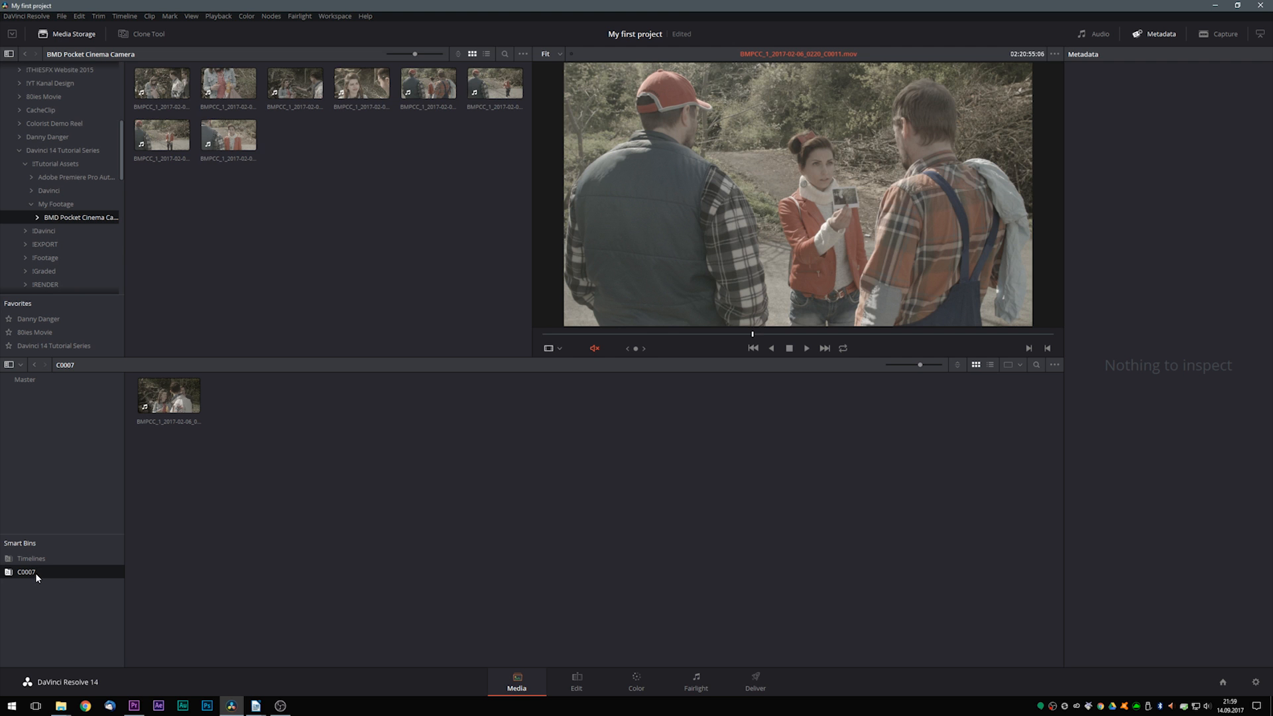
- Check the clip collected in the C0007 smart bin
left_click(186, 398)
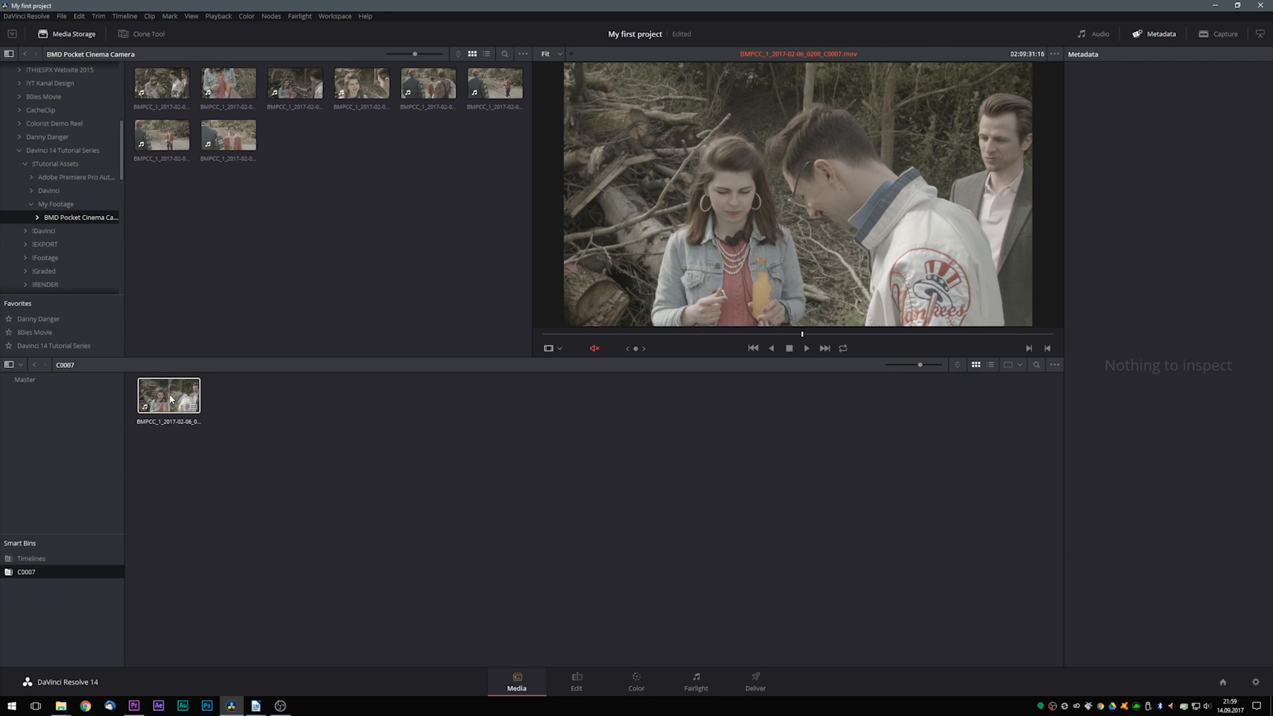
left_click(277, 501)
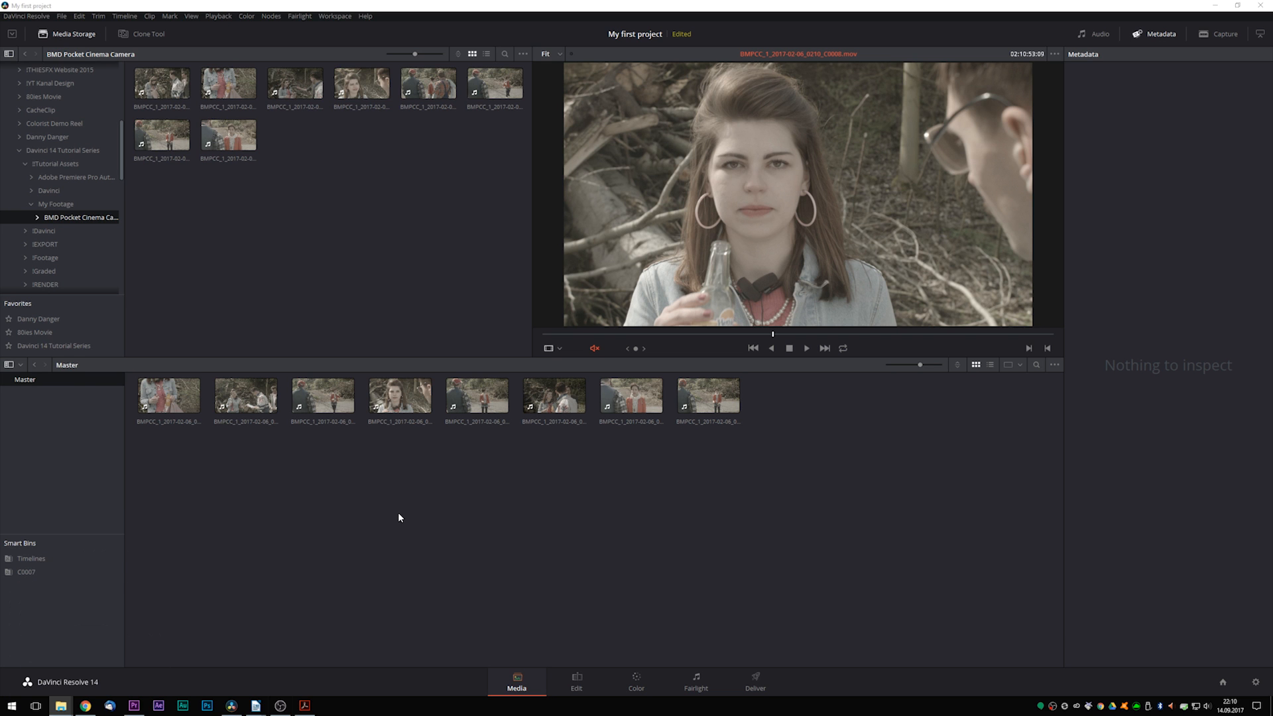
- Add the keyword Susan to the first, second, fourth and sixth clips in the Master bin through their Shot & Scene metadata
left_click(550, 400)
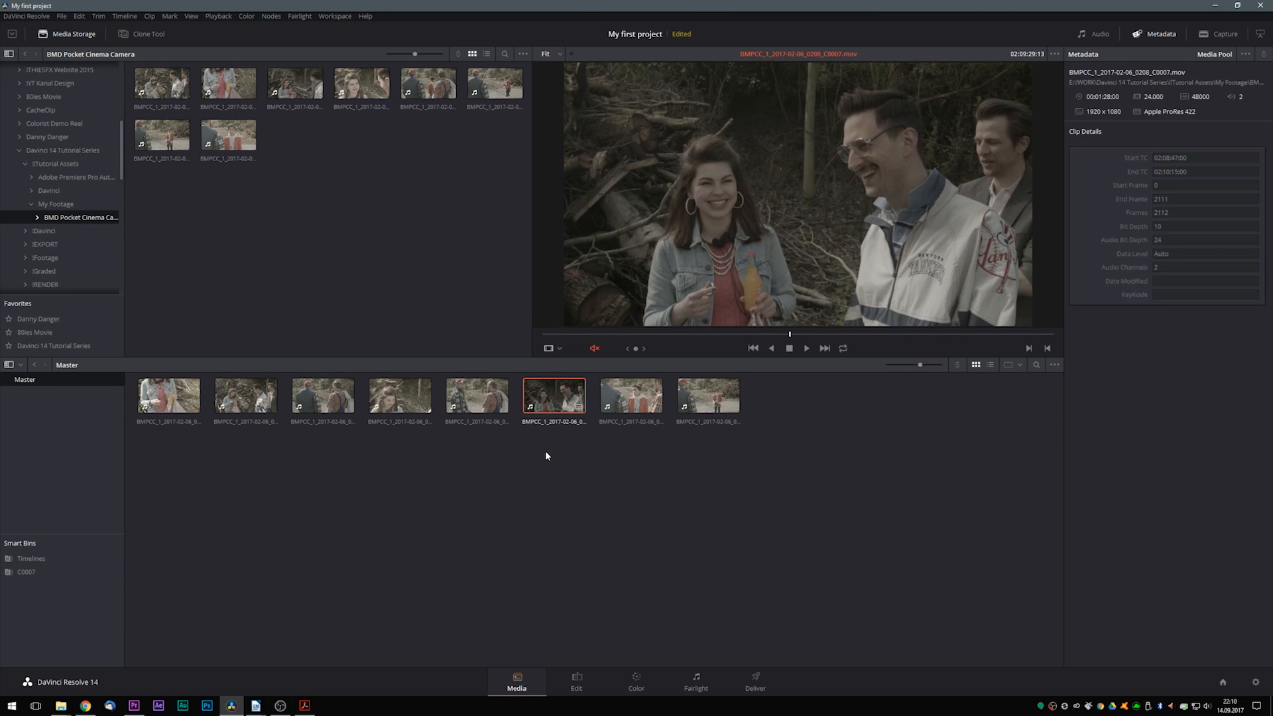
left_click(399, 398, "ctrl")
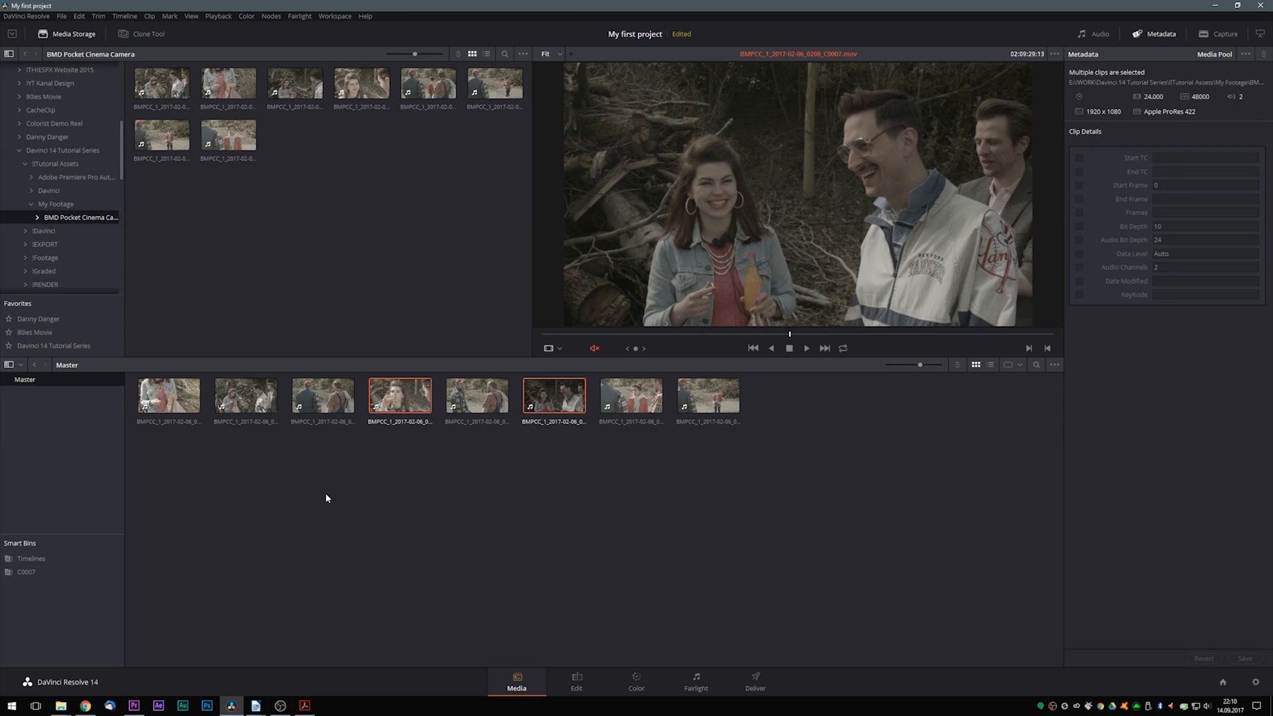
left_click(245, 412, "ctrl")
left_click(169, 397, "ctrl")
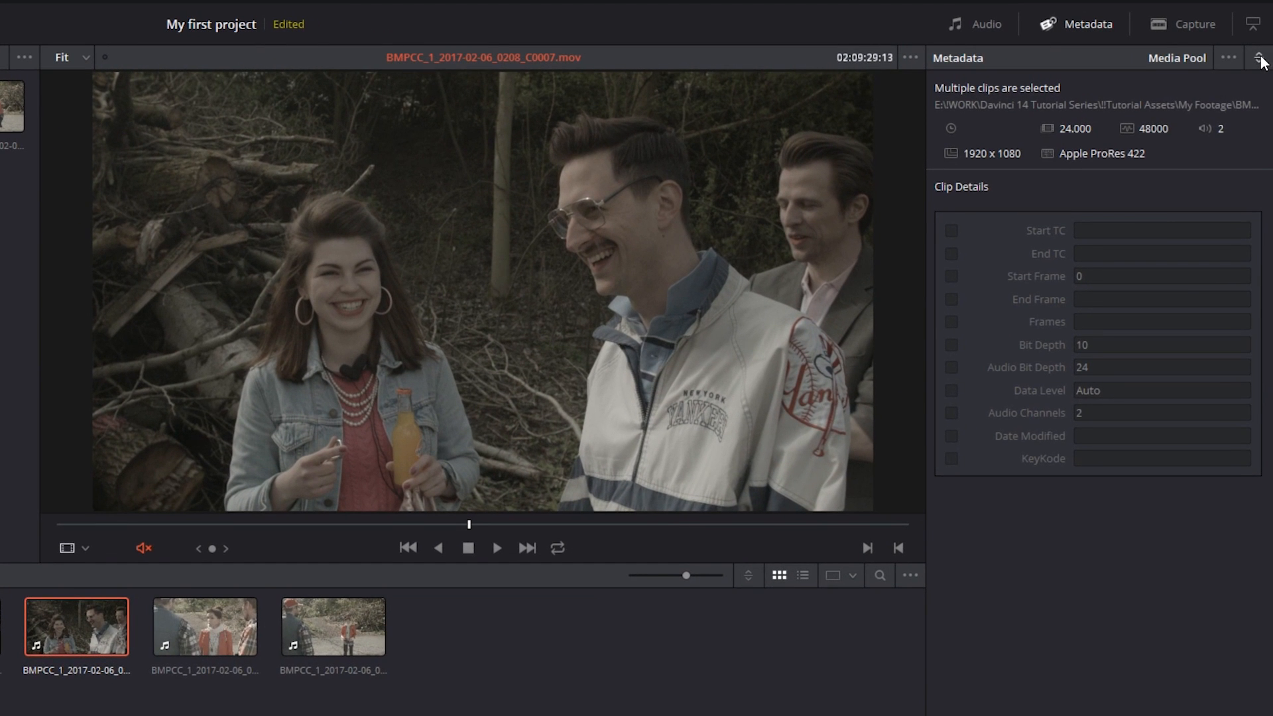
left_click(1259, 57)
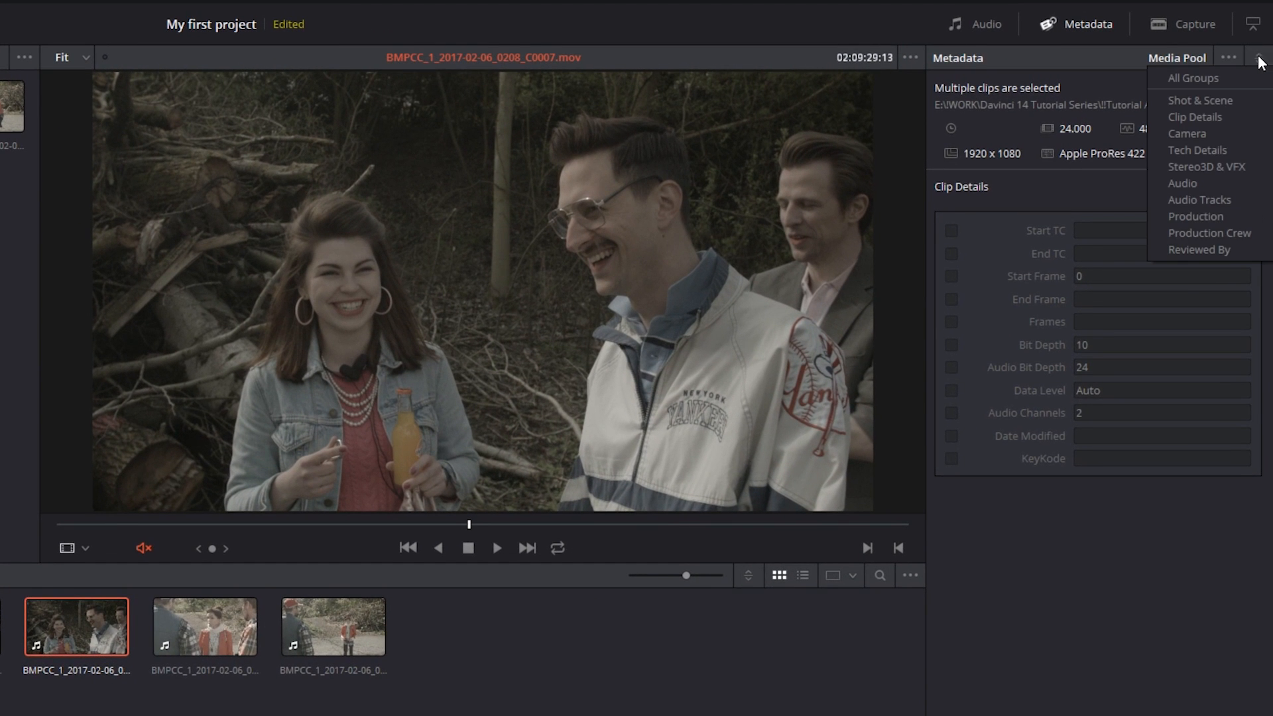
left_click(1199, 100)
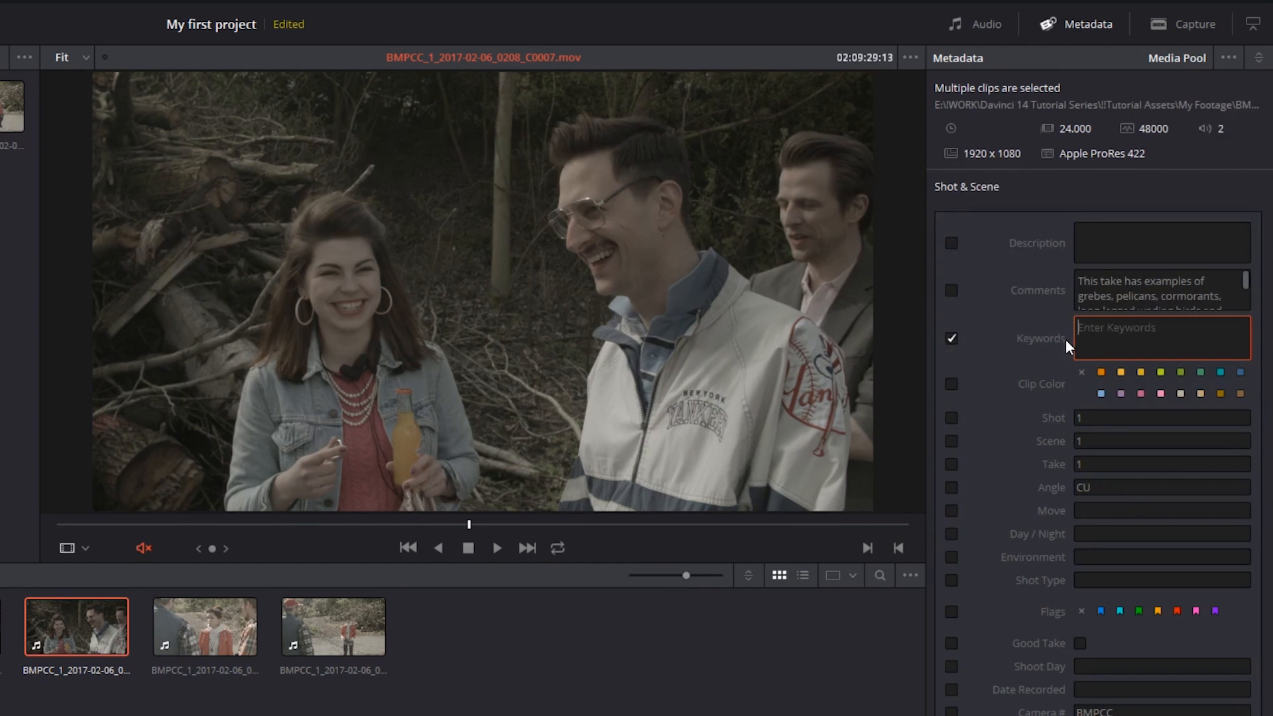
type("Susan")
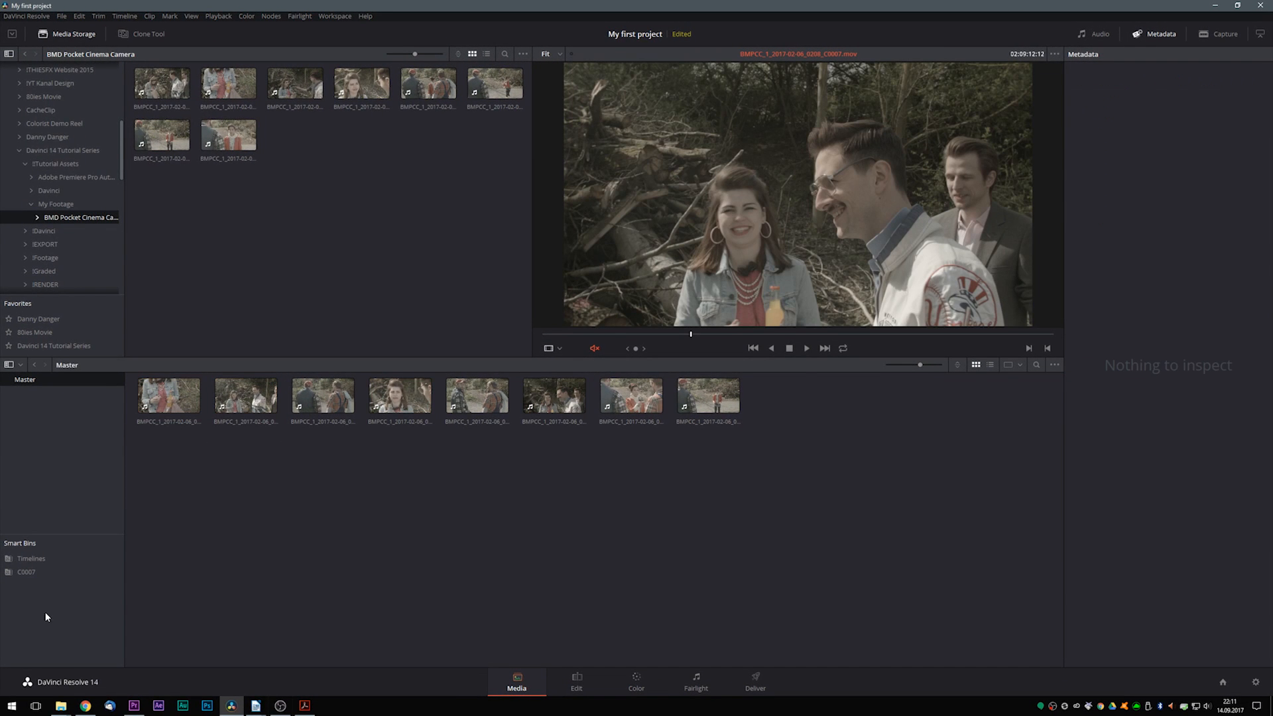
- Start a new smart bin and name it Character Susan
right_click(28, 608)
left_click(46, 615)
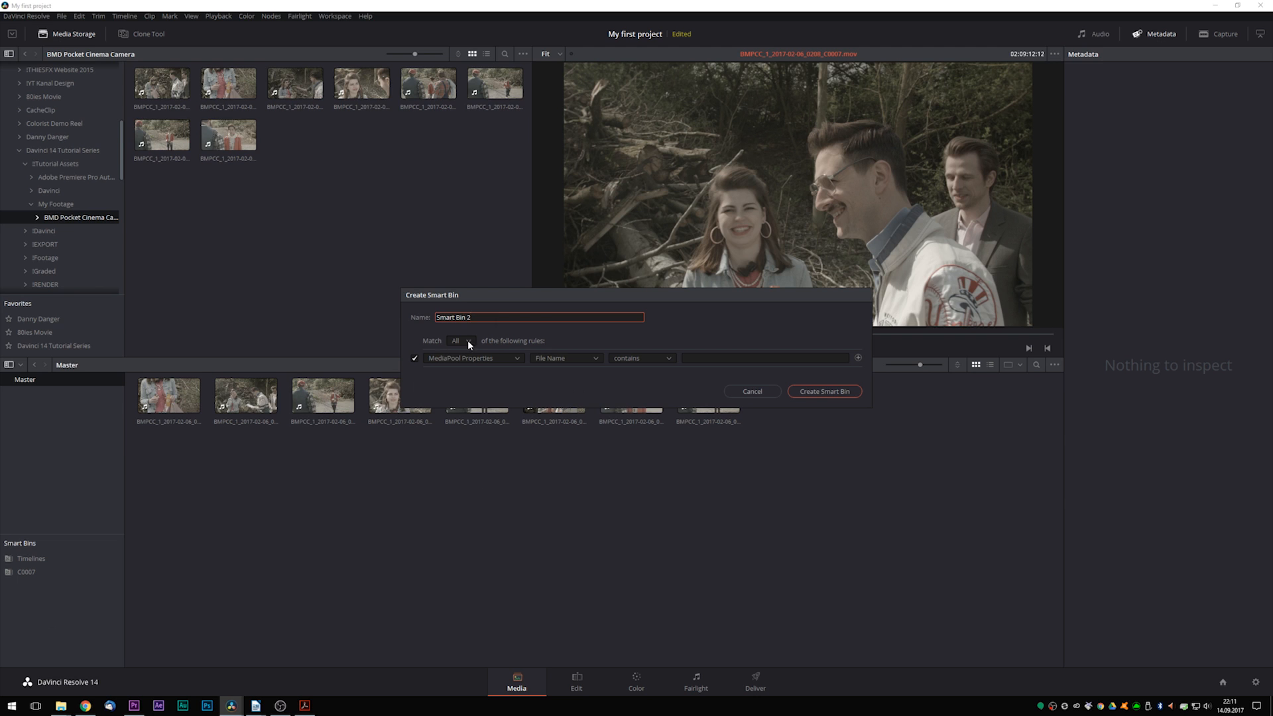
left_click_drag(472, 319, 406, 325)
type("Character Susan")
- Set the smart bin rule to Metadata - Shot & Scene, Keywords contains Susan, and create the bin
left_click(456, 360)
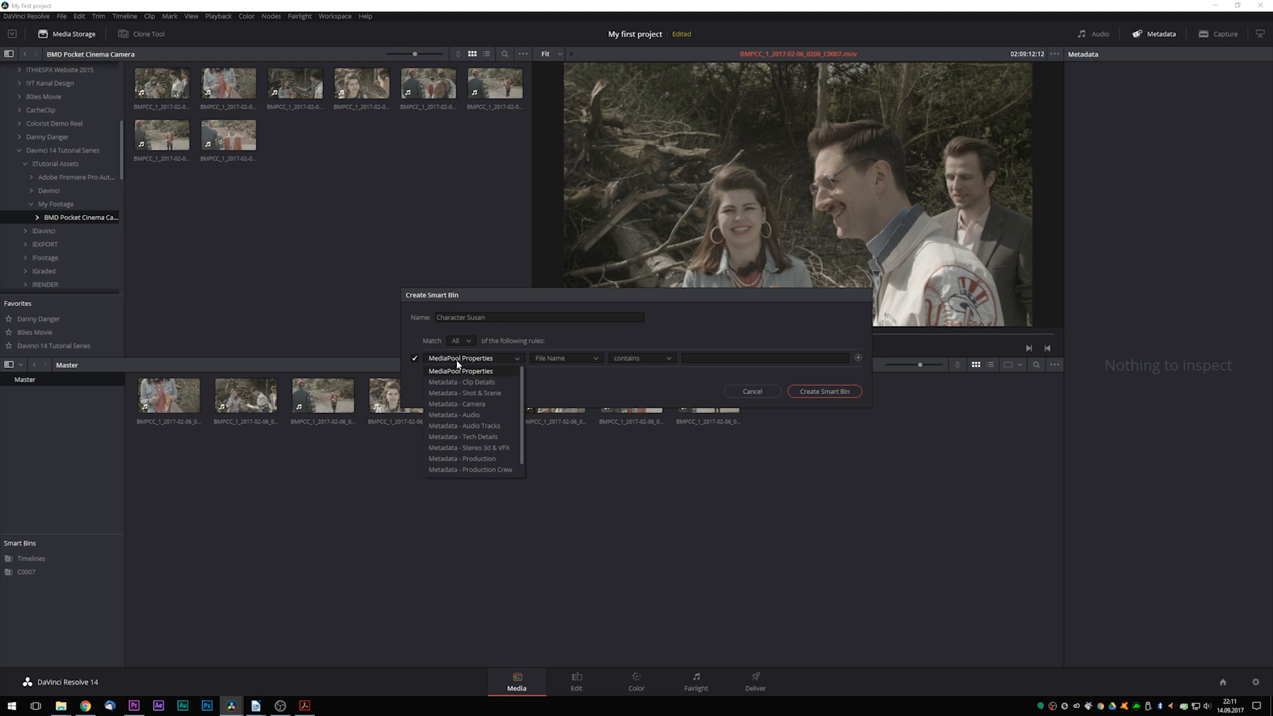
left_click(457, 392)
left_click(549, 360)
left_click(556, 415)
left_click(626, 358)
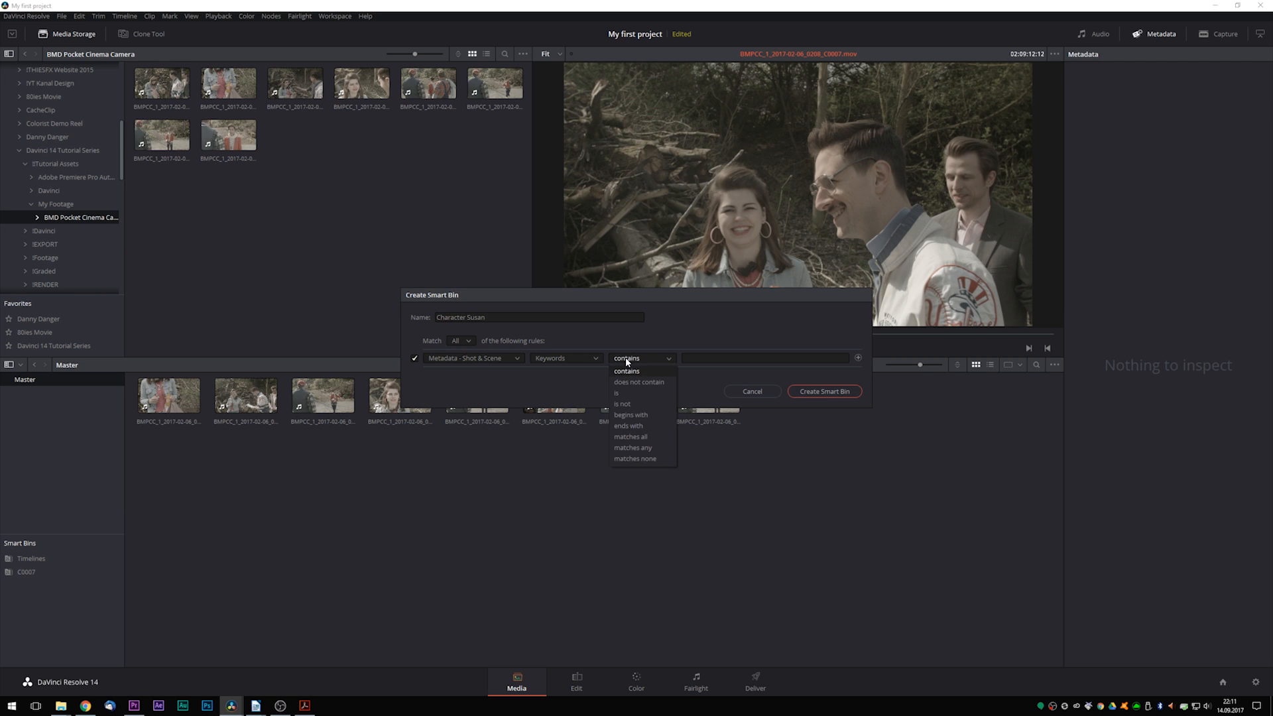
left_click(627, 359)
left_click(702, 359)
type("Susan")
key("Return")
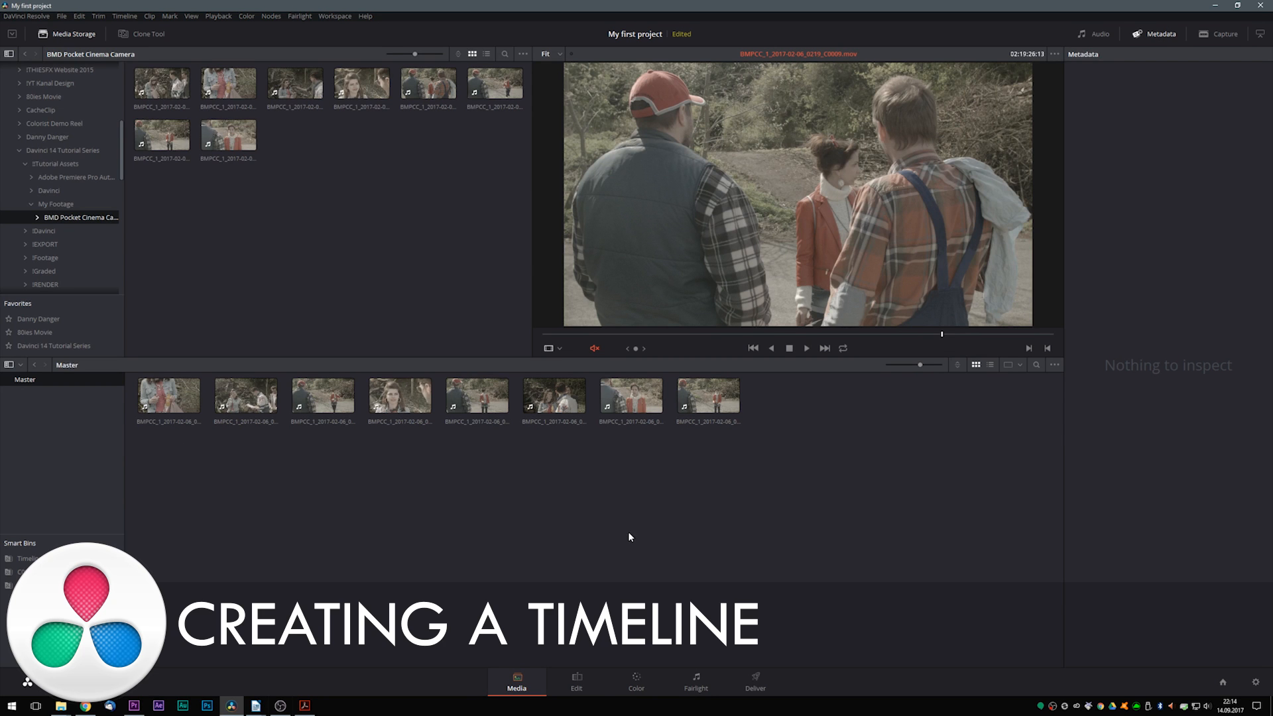
- On the Edit page, build a timeline by placing all eight Master bin clips into the empty timeline area
left_click(578, 685)
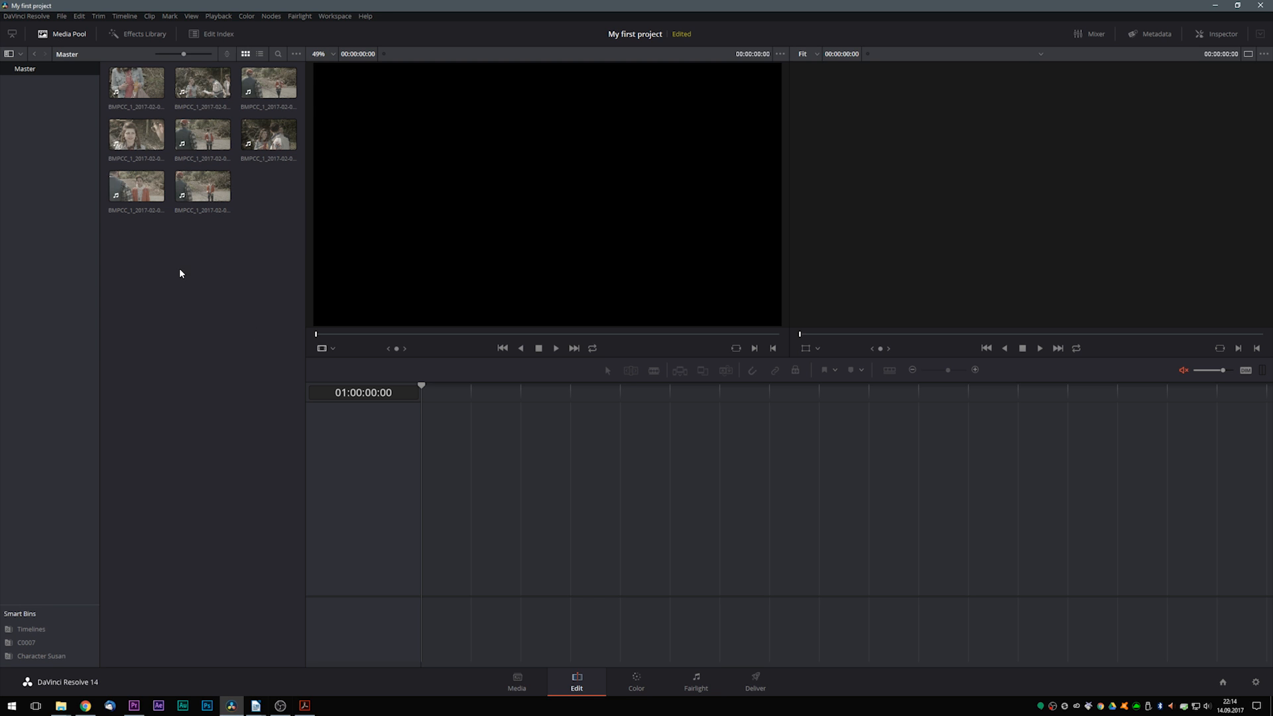
left_click_drag(116, 256, 258, 61)
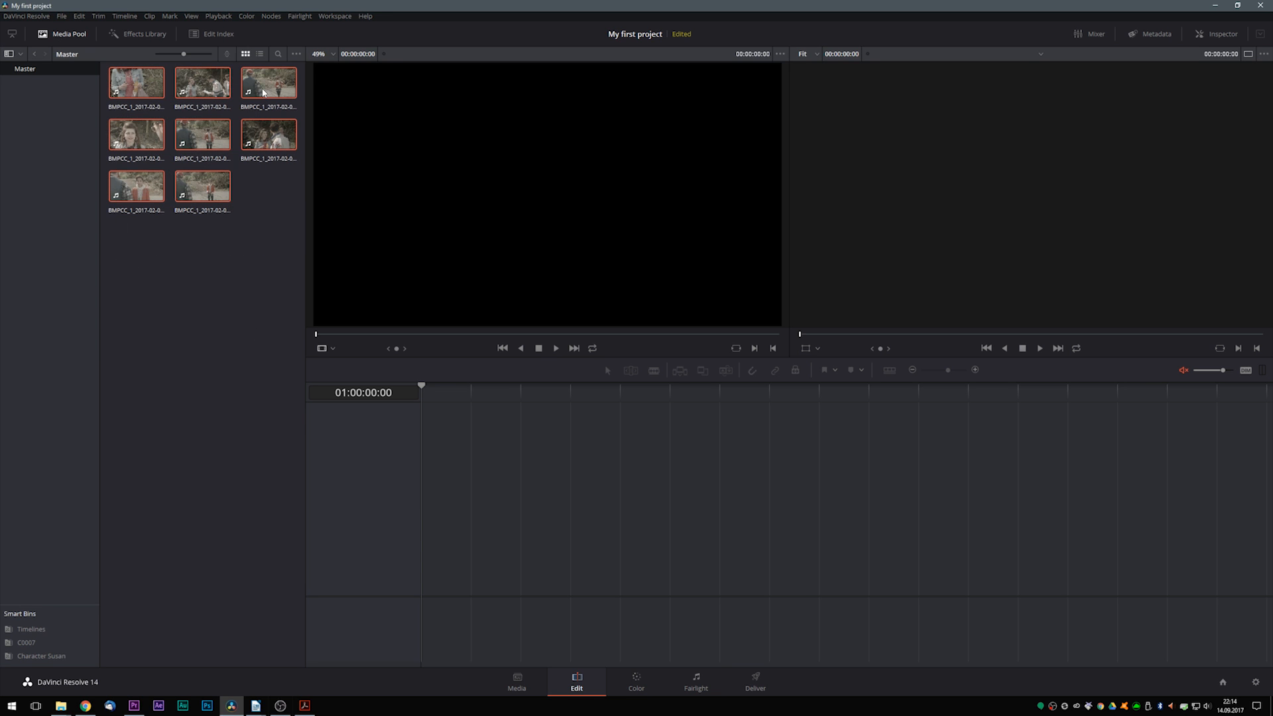
left_click_drag(153, 92, 457, 495)
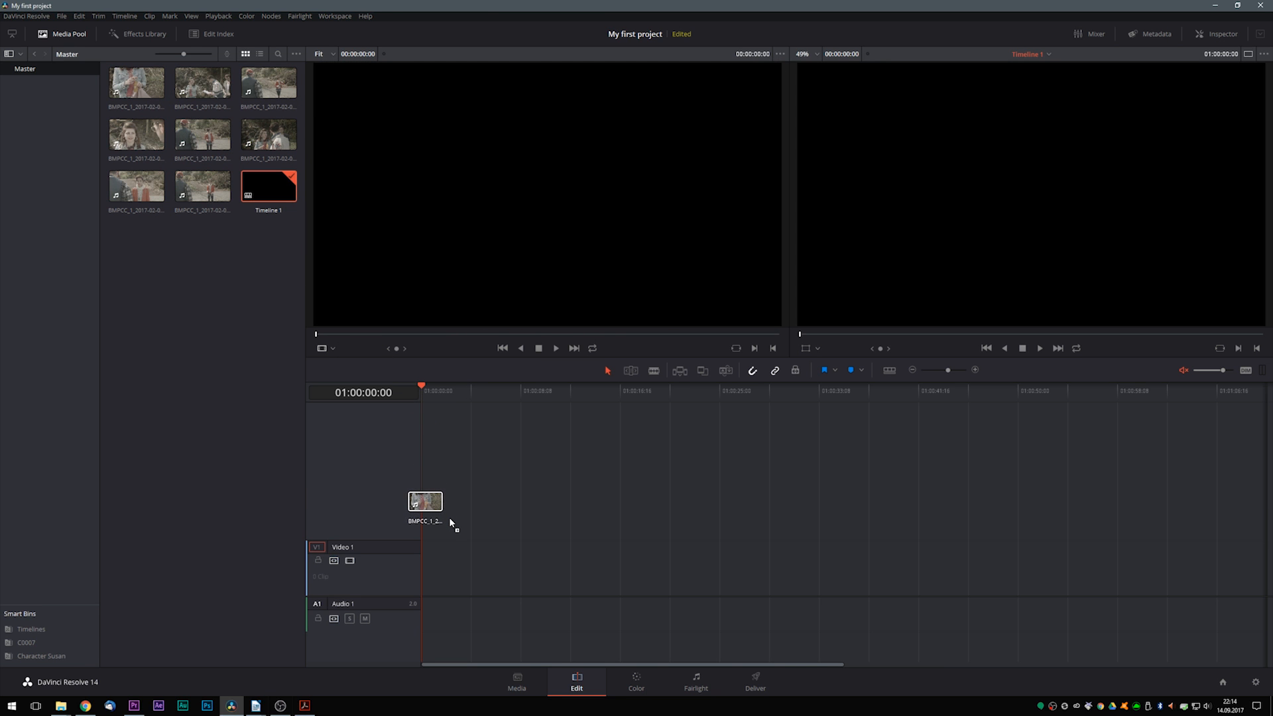
left_click_drag(450, 520, 449, 522)
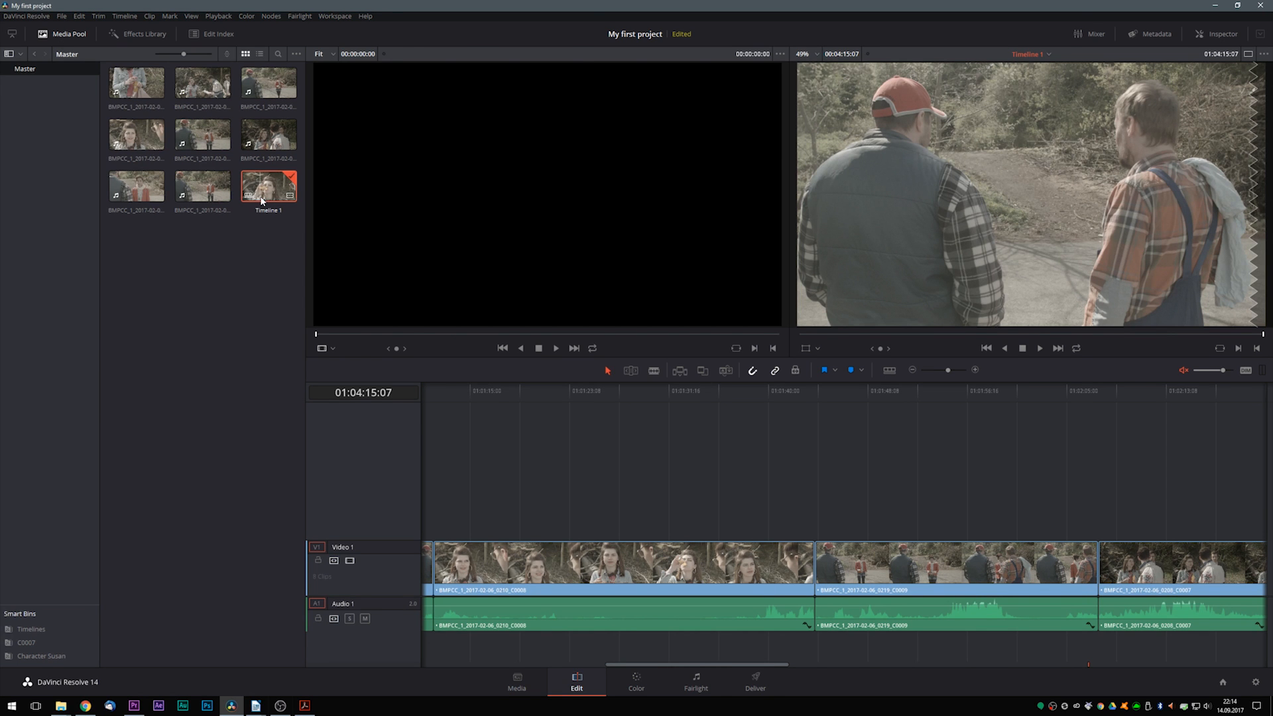
- Return to the Media page and view the contents of the Timelines smart bin
key("shift+2")
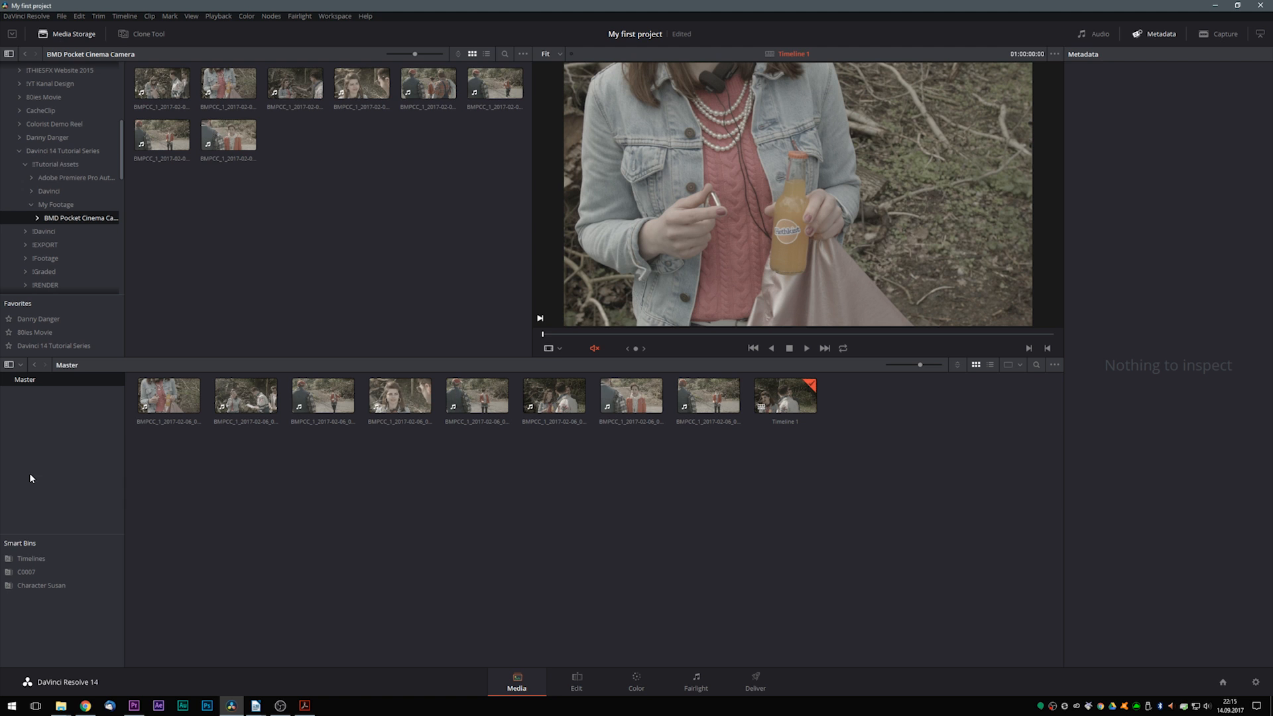
left_click(28, 562)
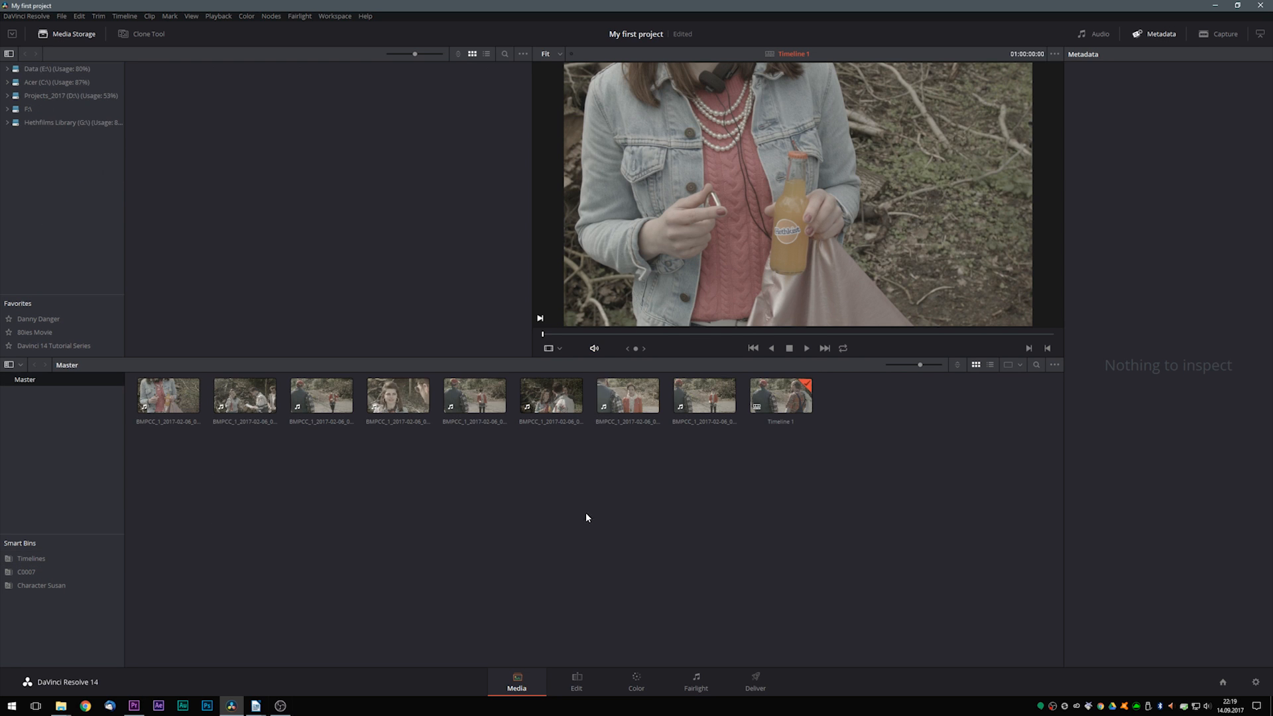
- Remove Timeline 1 from the Master bin
left_click(778, 396)
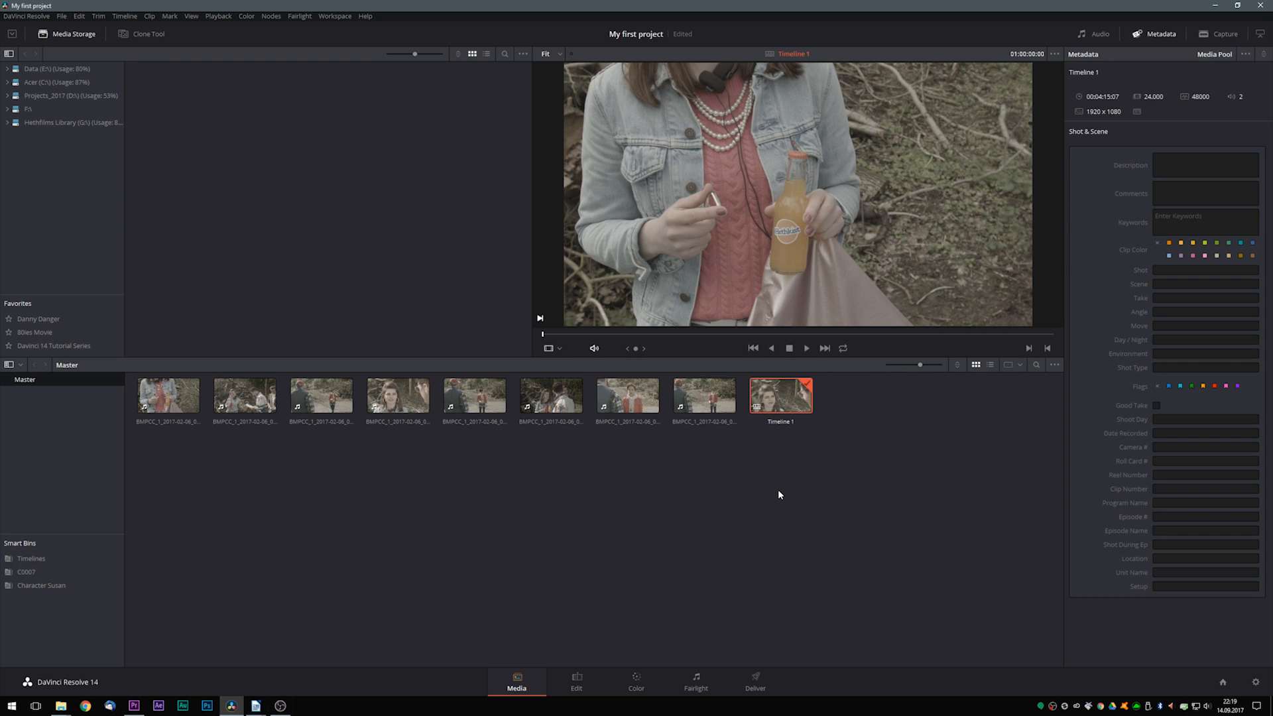
key("Delete")
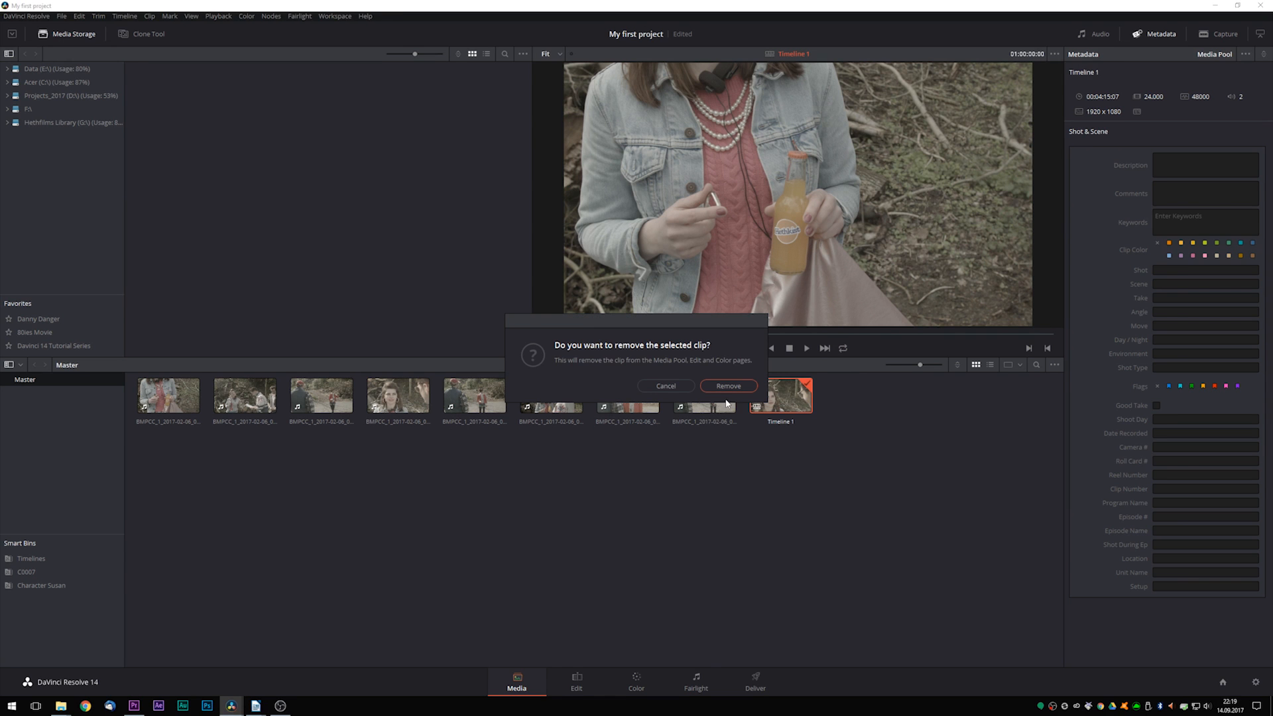
left_click(727, 387)
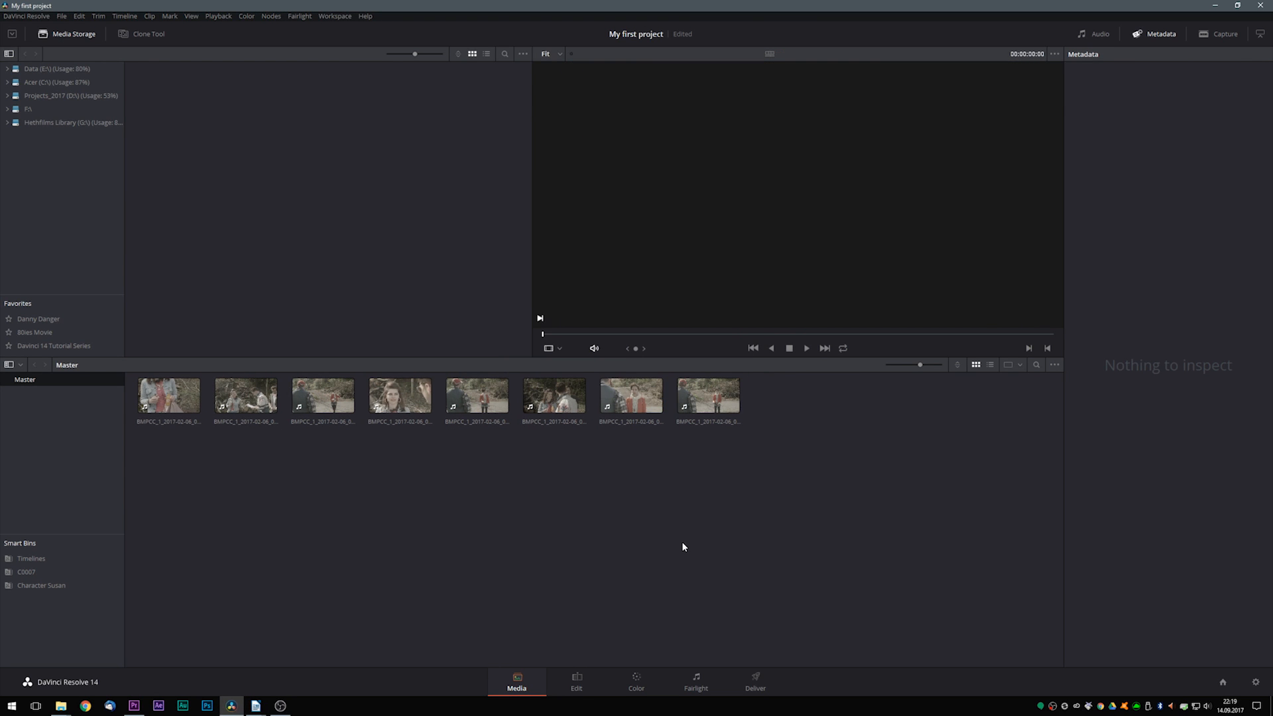
- Mark an in point at about 02:19:16 and an out point at about 02:19:20 on the C0009 clip
left_click(477, 396)
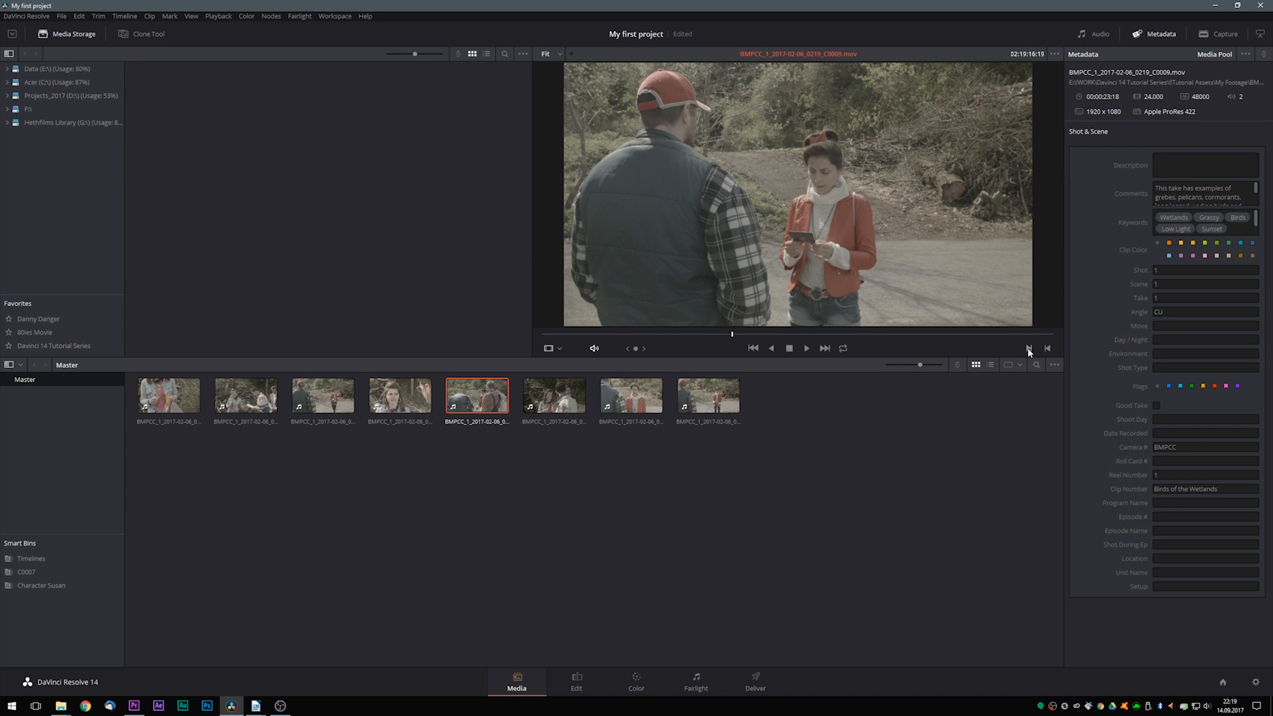
left_click(1028, 349)
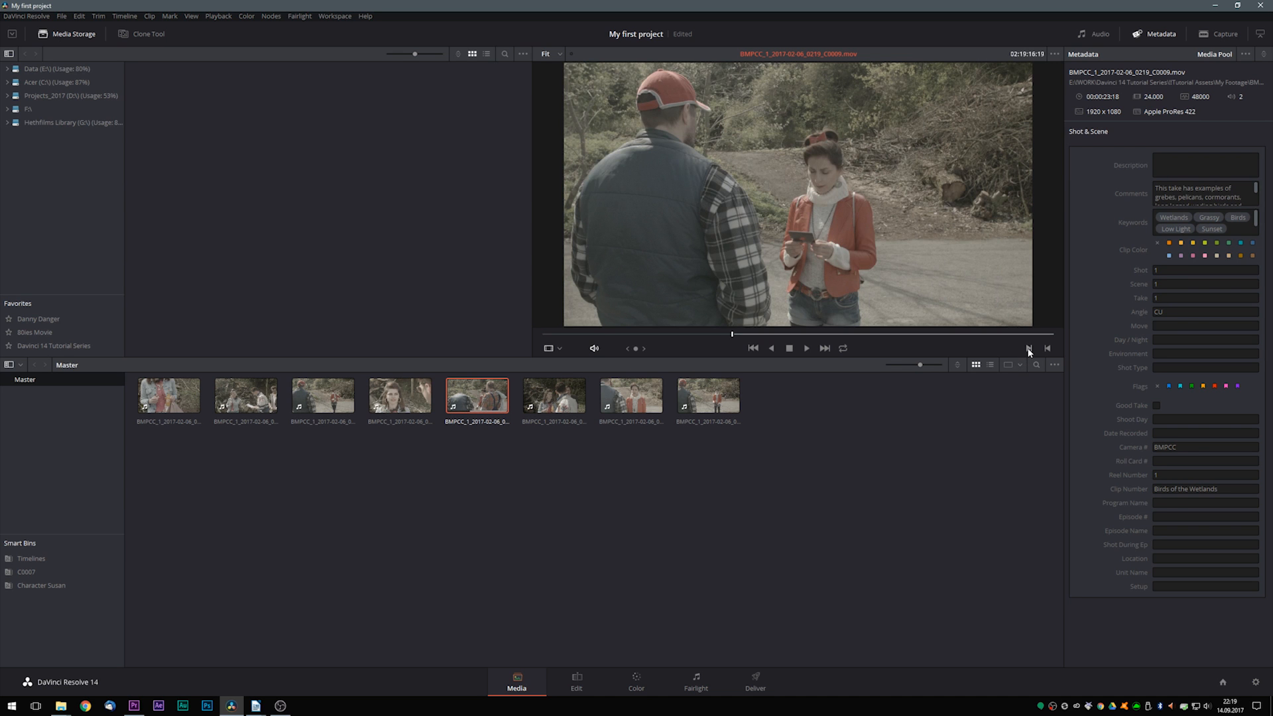
left_click(810, 335)
left_click(1047, 348)
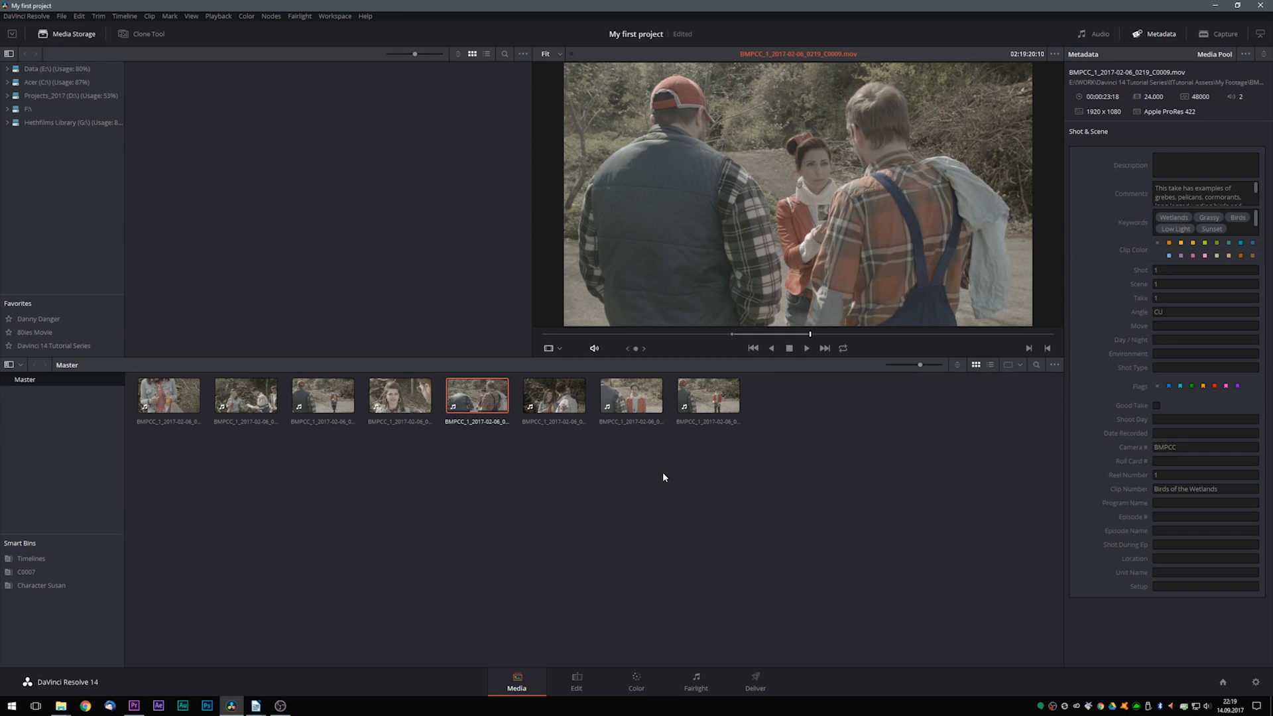
- Create a timeline named All my footage from all Master bin clips, using their selected mark in/out points
left_click_drag(140, 452, 721, 397)
right_click(564, 399)
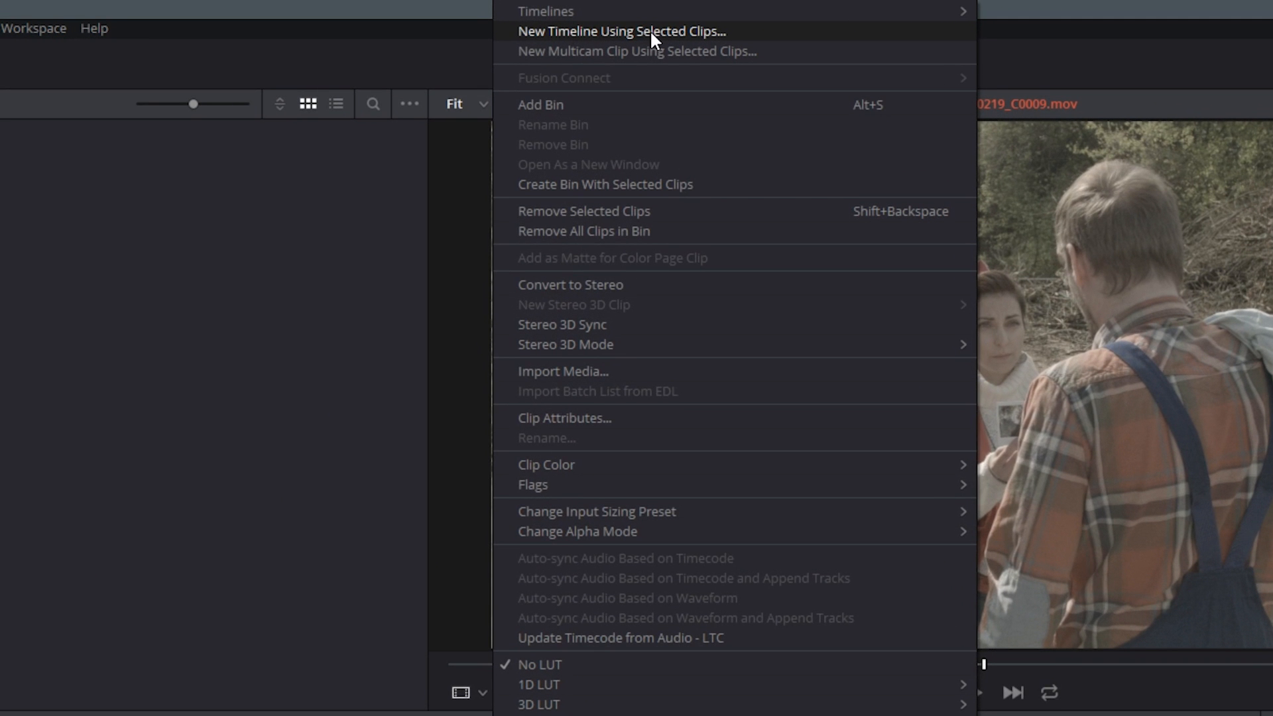
left_click(649, 31)
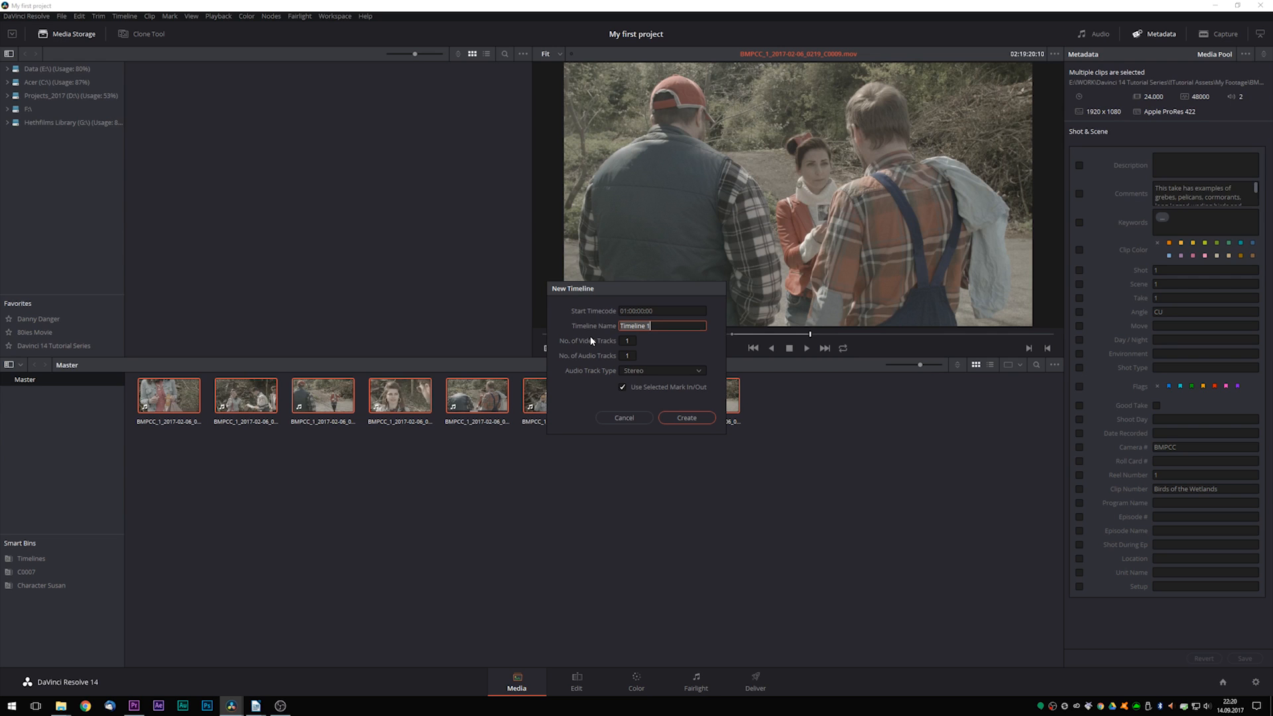
type("All my footage")
left_click_drag(614, 288, 483, 278)
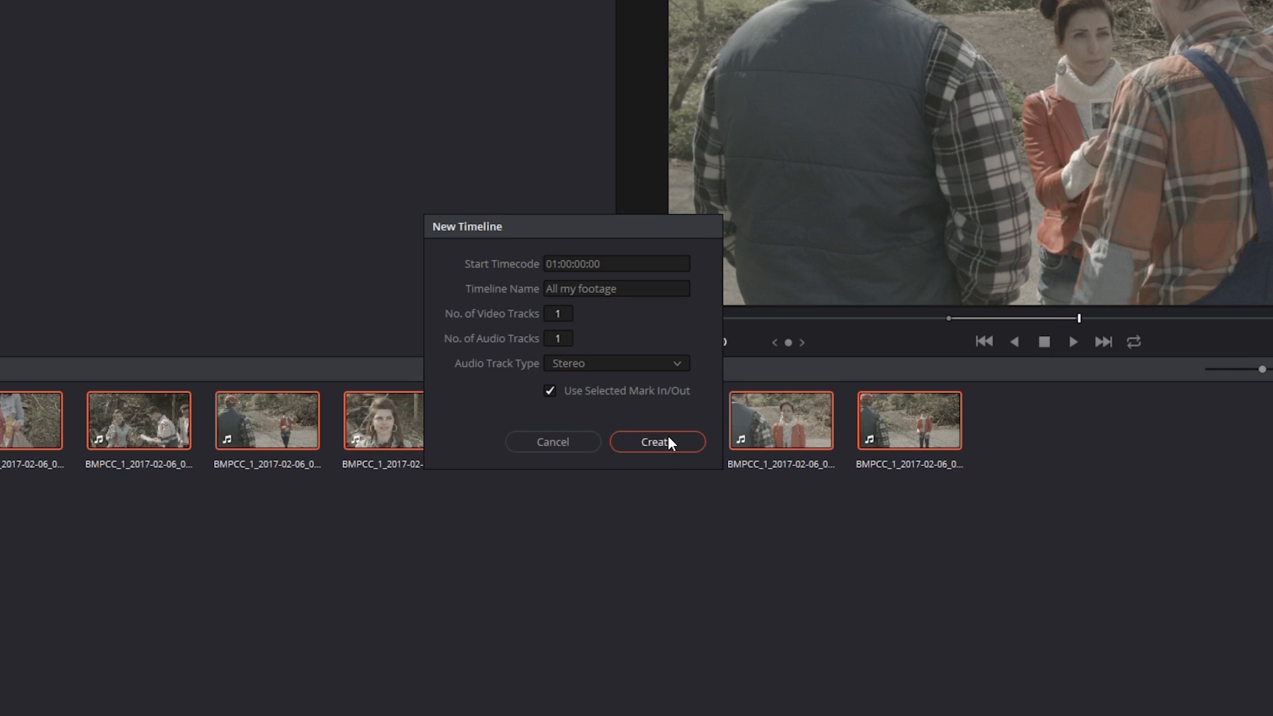
left_click(665, 441)
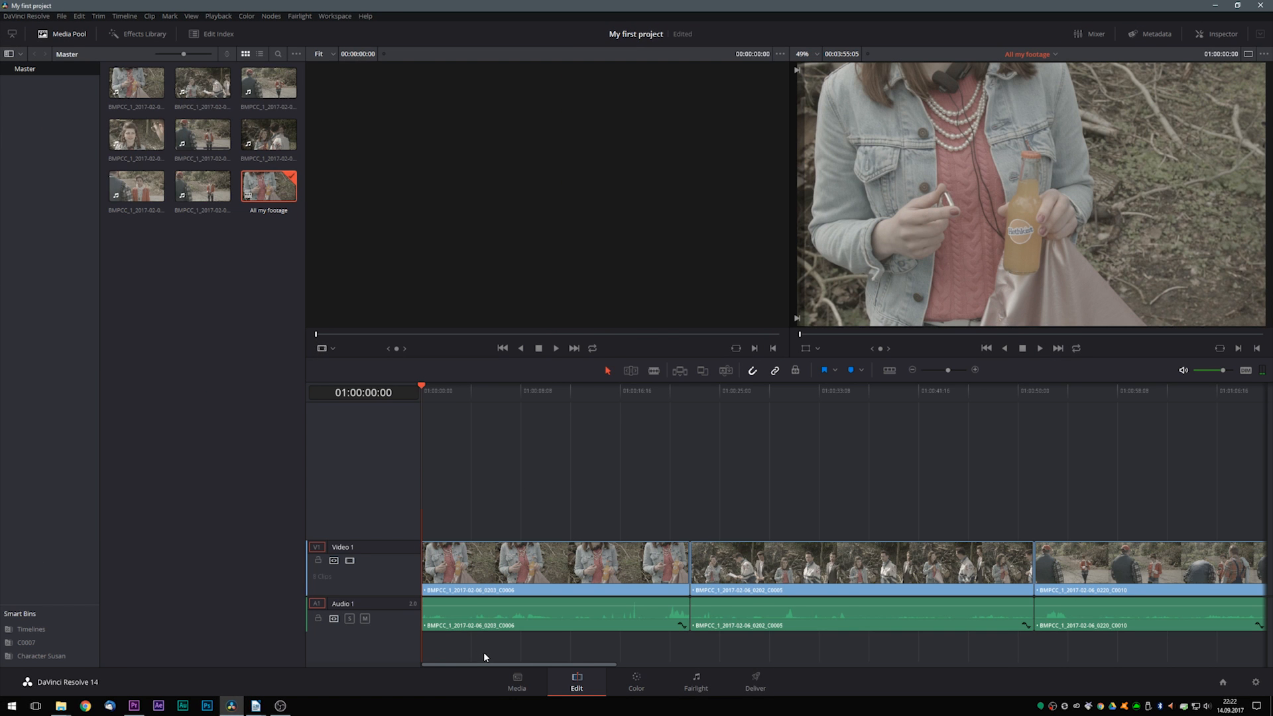
- Examine the trimmed C0009 clip in the All my footage timeline on the Edit page
left_click_drag(492, 662, 734, 665)
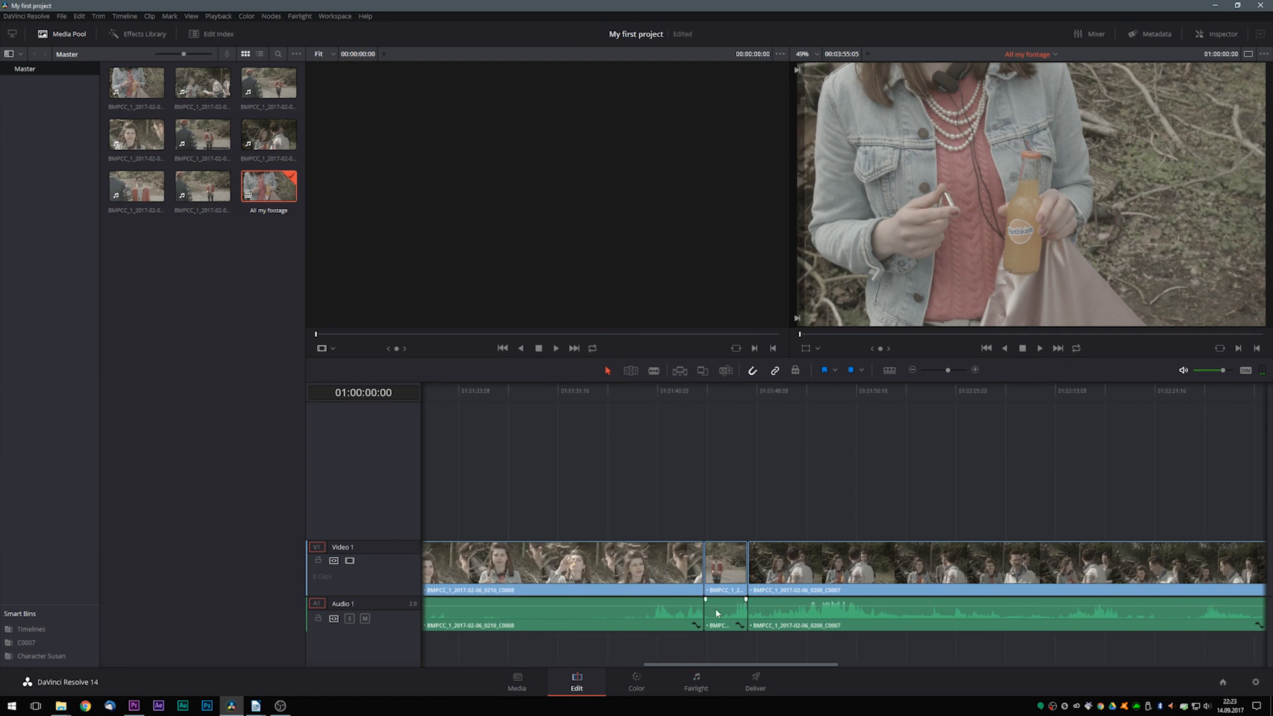
left_click(721, 525)
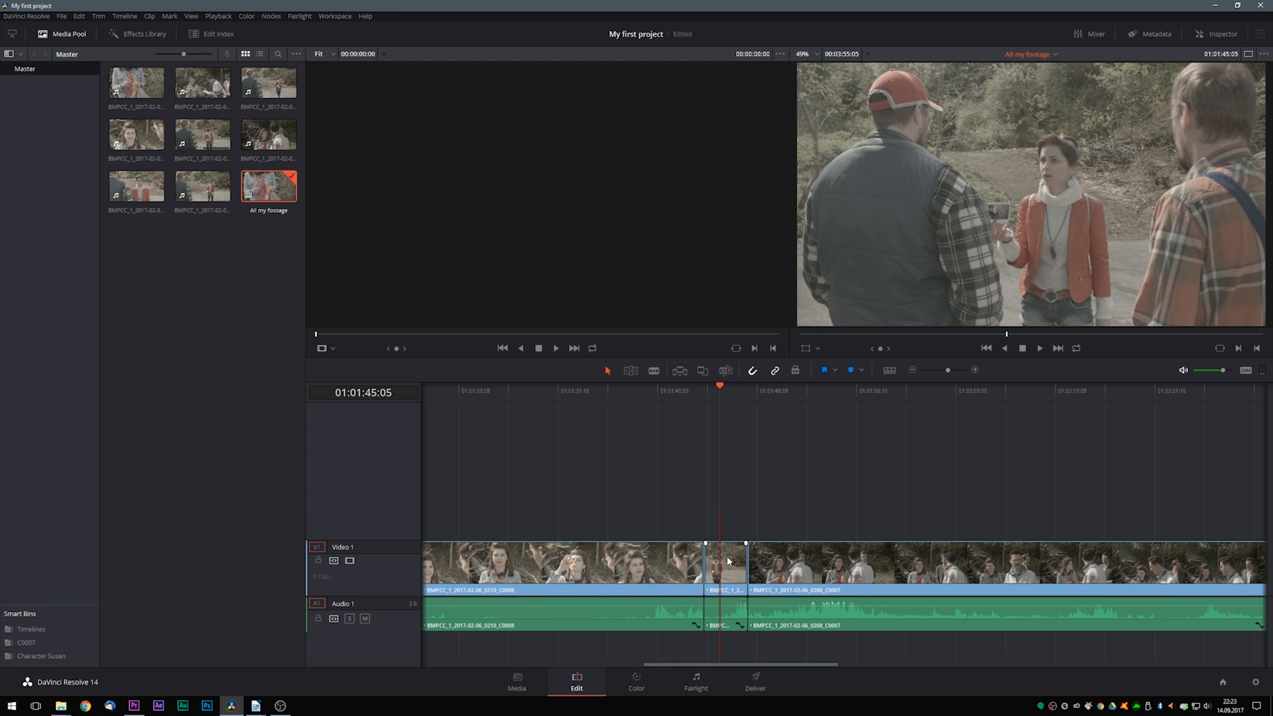
left_click_drag(692, 417, 840, 460)
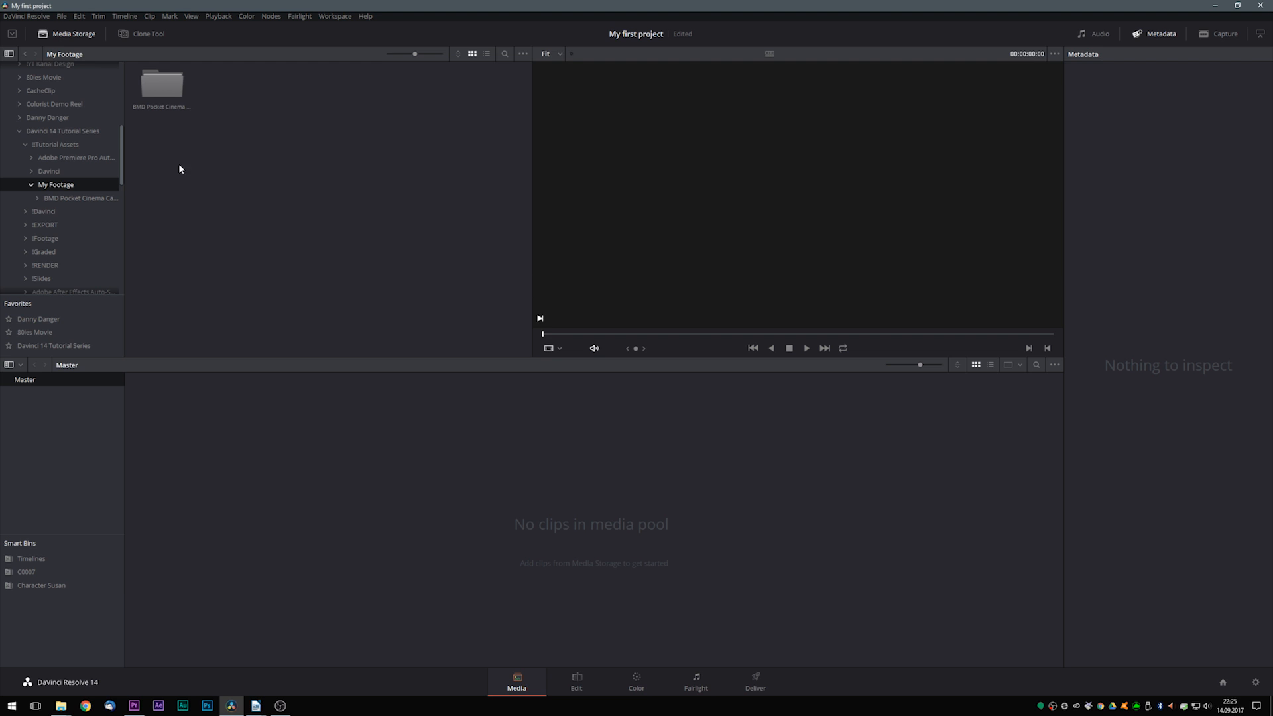
- Add the My Footage folder from !Tutorial Assets in the media storage to the media pool's bin list
left_click(46, 145)
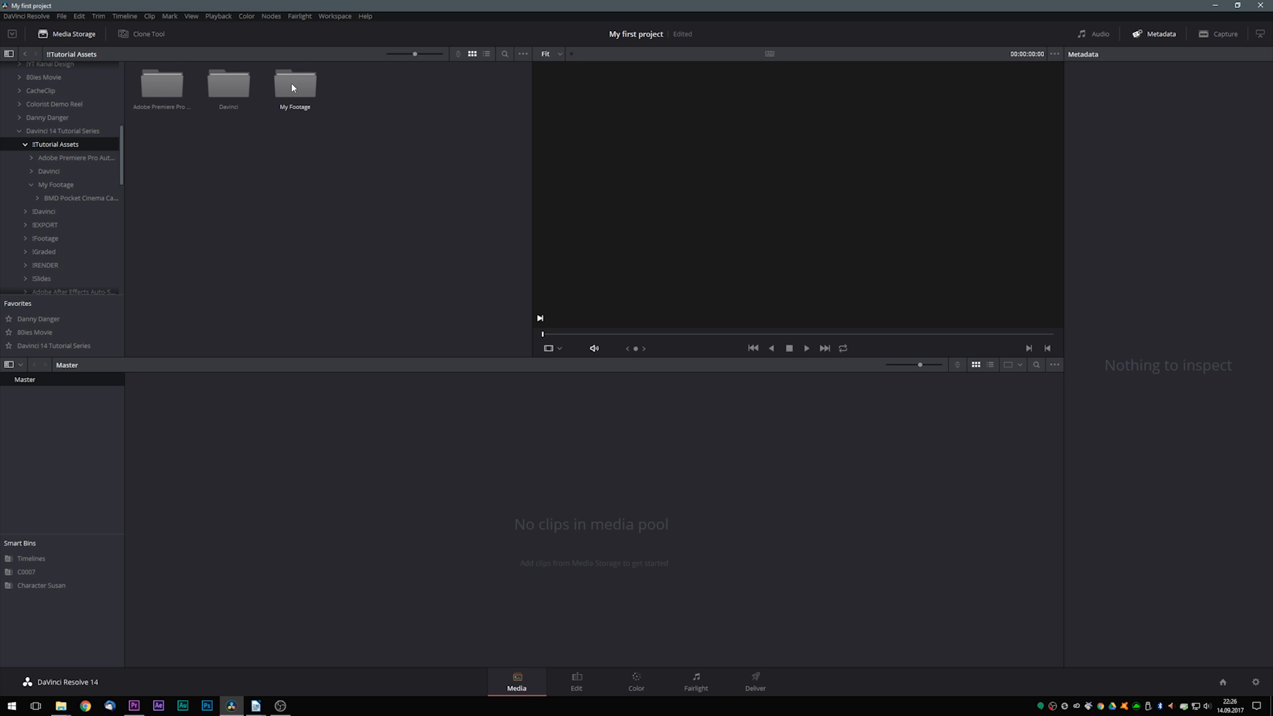
left_click_drag(292, 82, 36, 421)
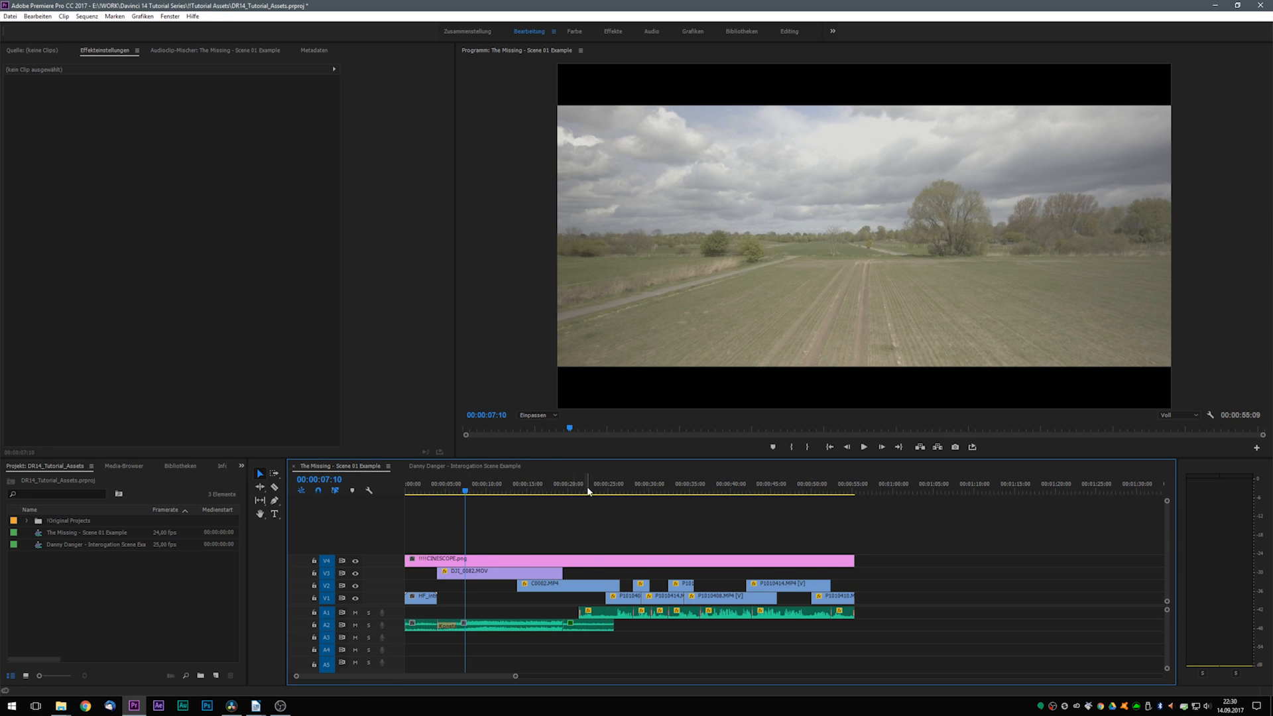
- Switch to Adobe Premiere Pro and look through the shots of the The Missing - Scene 01 Example sequence
left_click(588, 491)
left_click(630, 490)
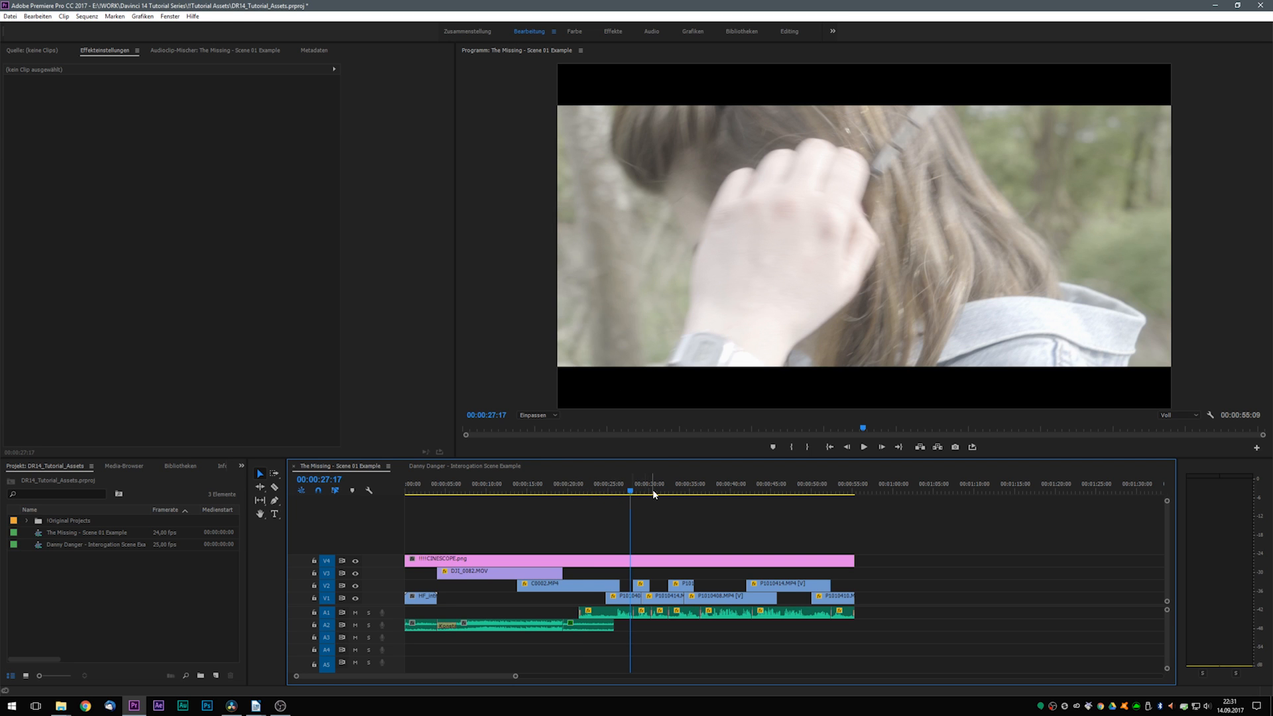
left_click(660, 492)
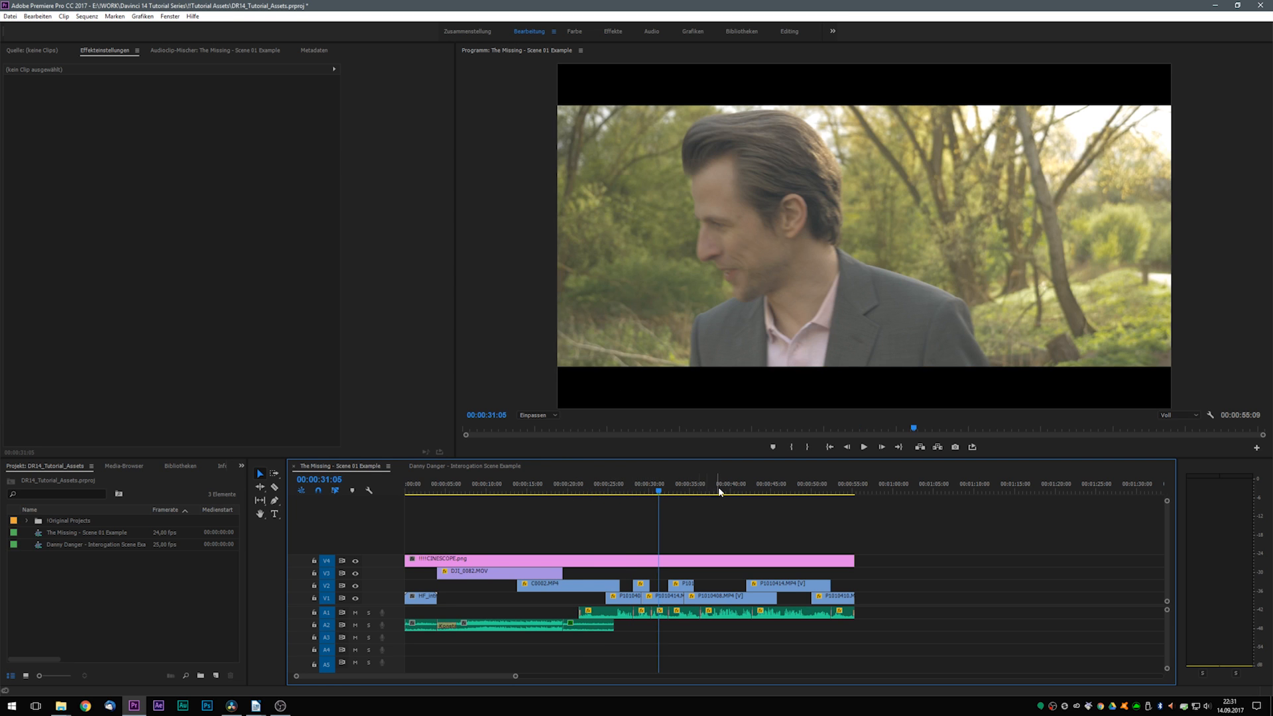
left_click(718, 491)
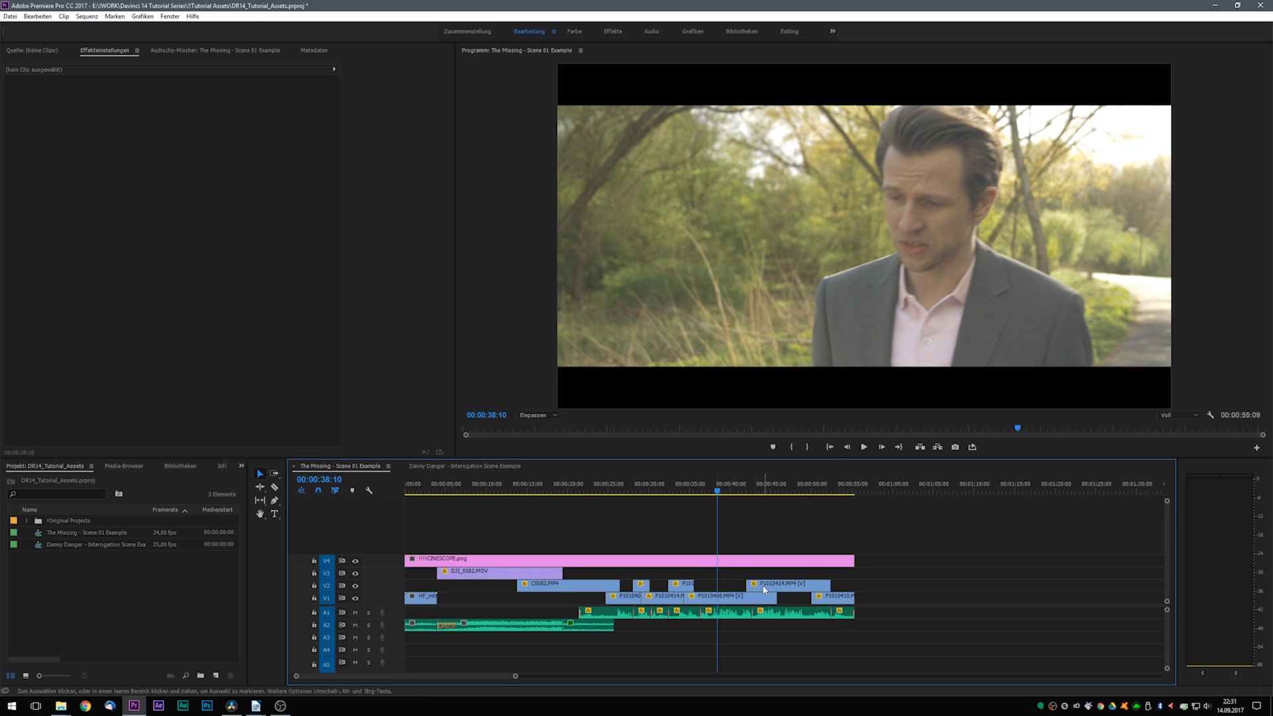
- Export the sequence as a Final Cut Pro XML named The Missing - Scene 01 Example.xml in the Davinci folder
key("Up")
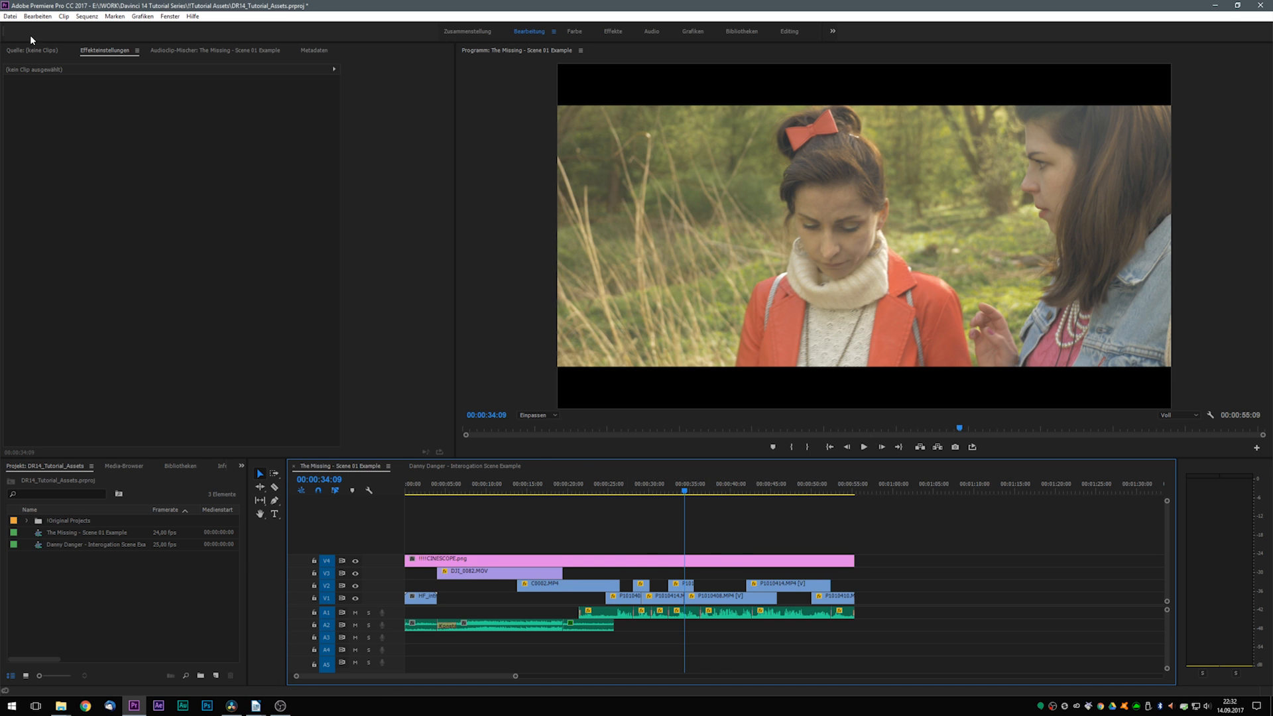
left_click(11, 17)
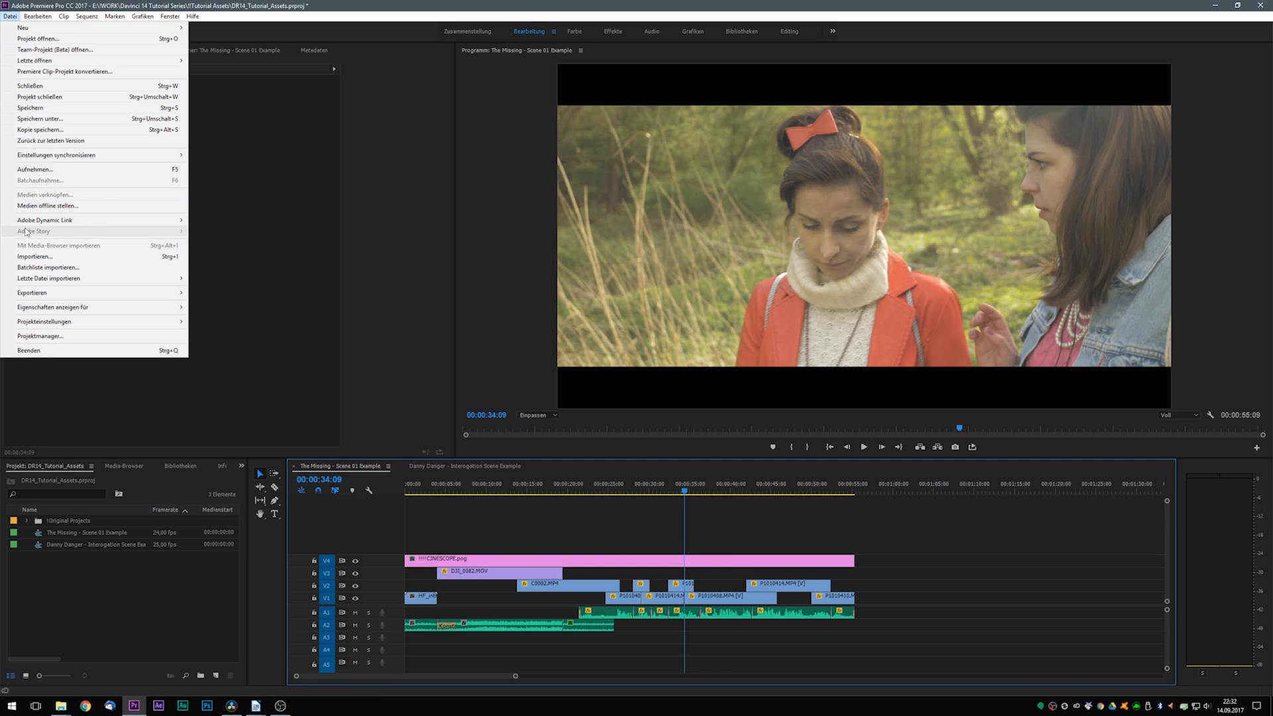
mouse_move(76, 292)
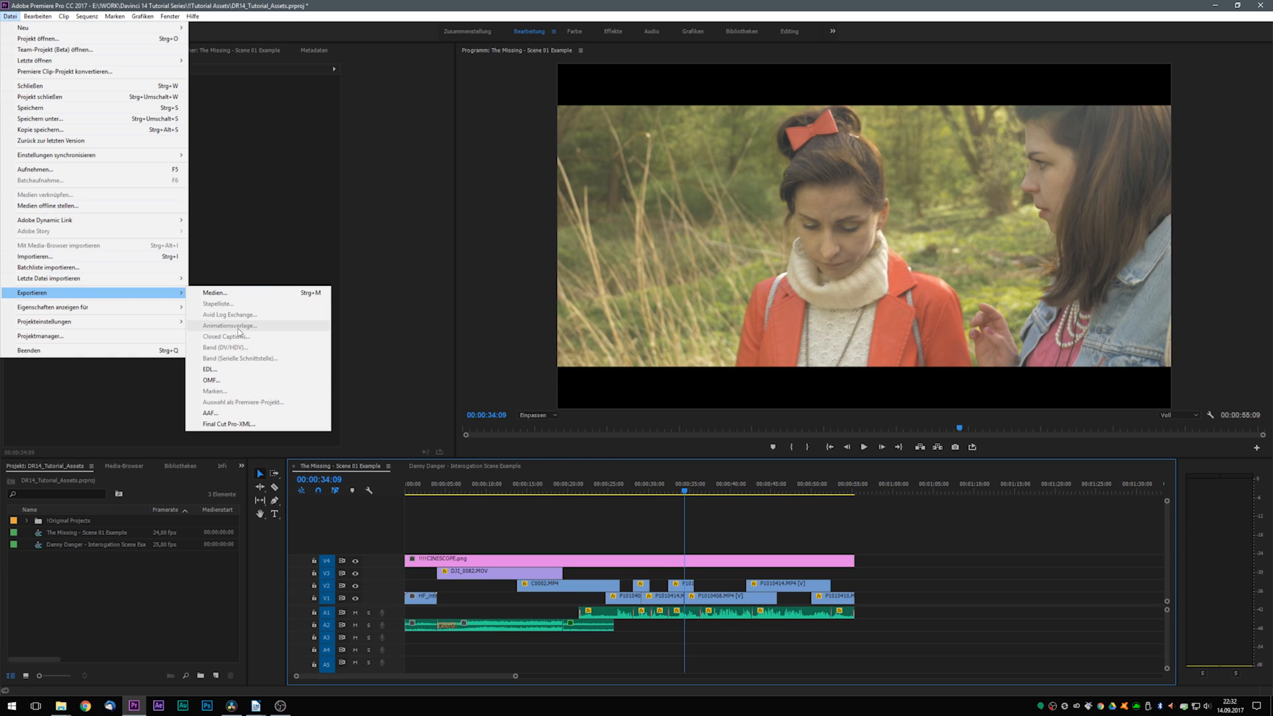
left_click(261, 426)
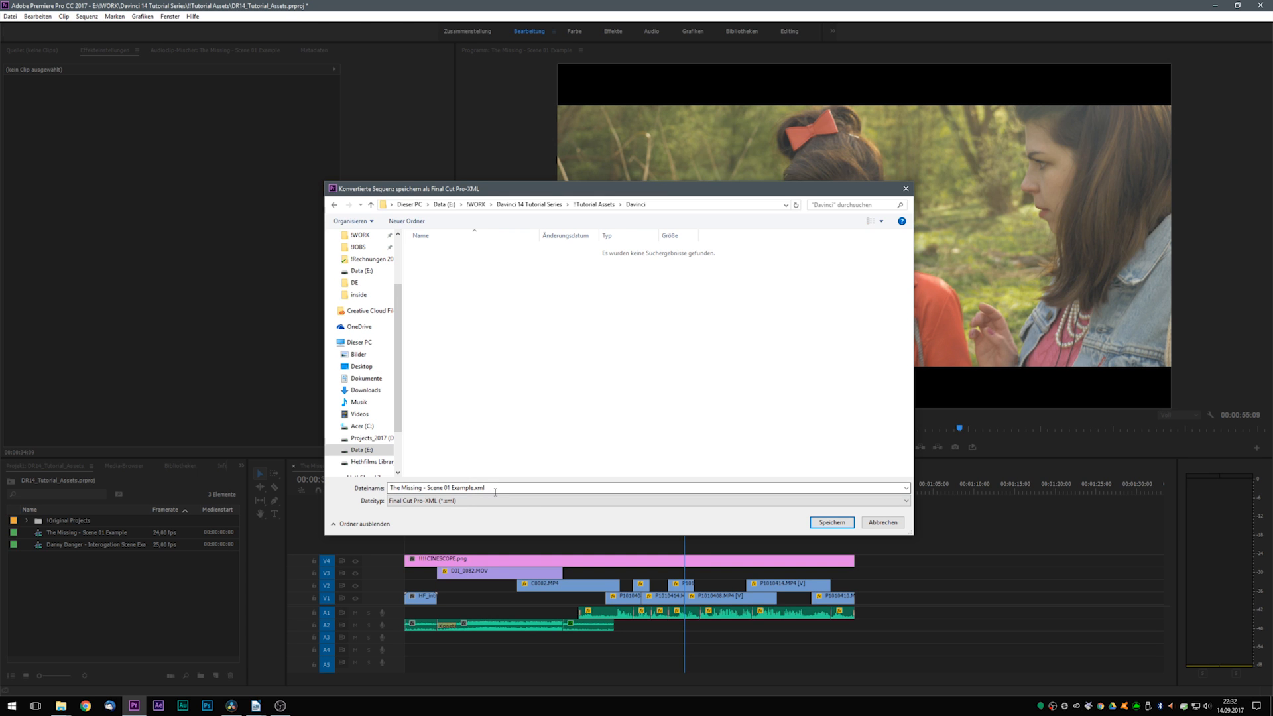
left_click(832, 523)
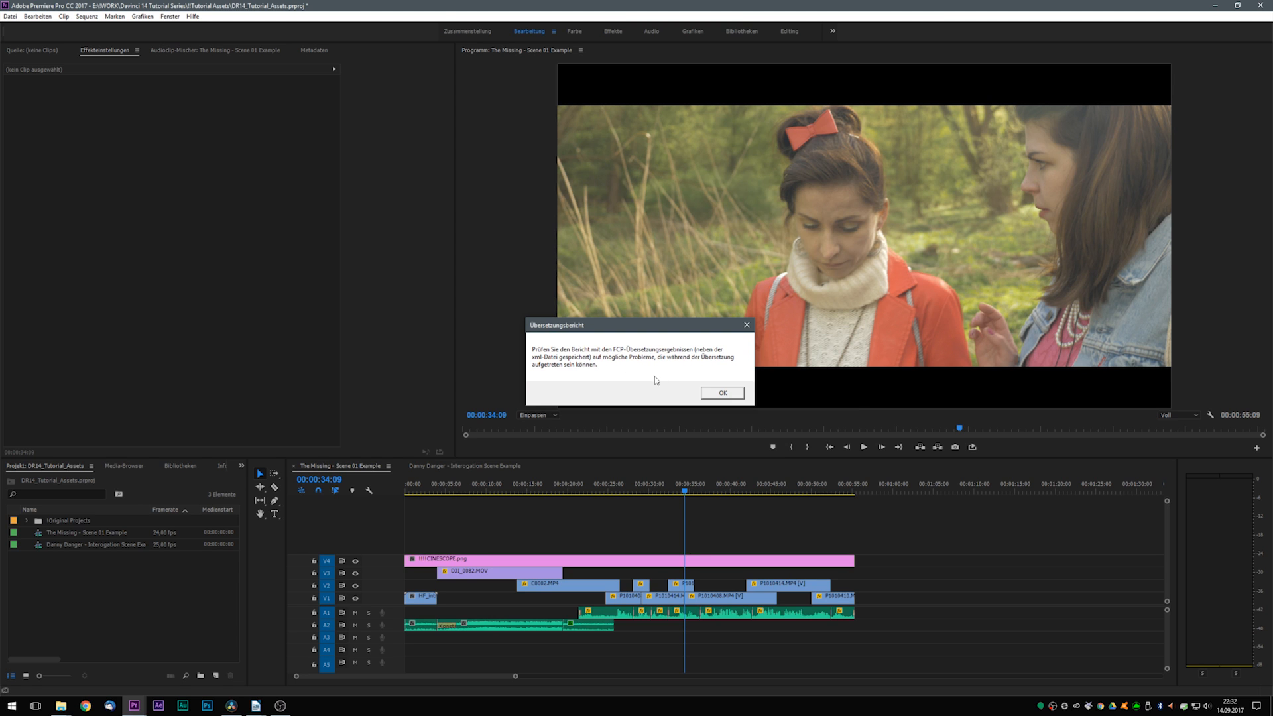
left_click(710, 393)
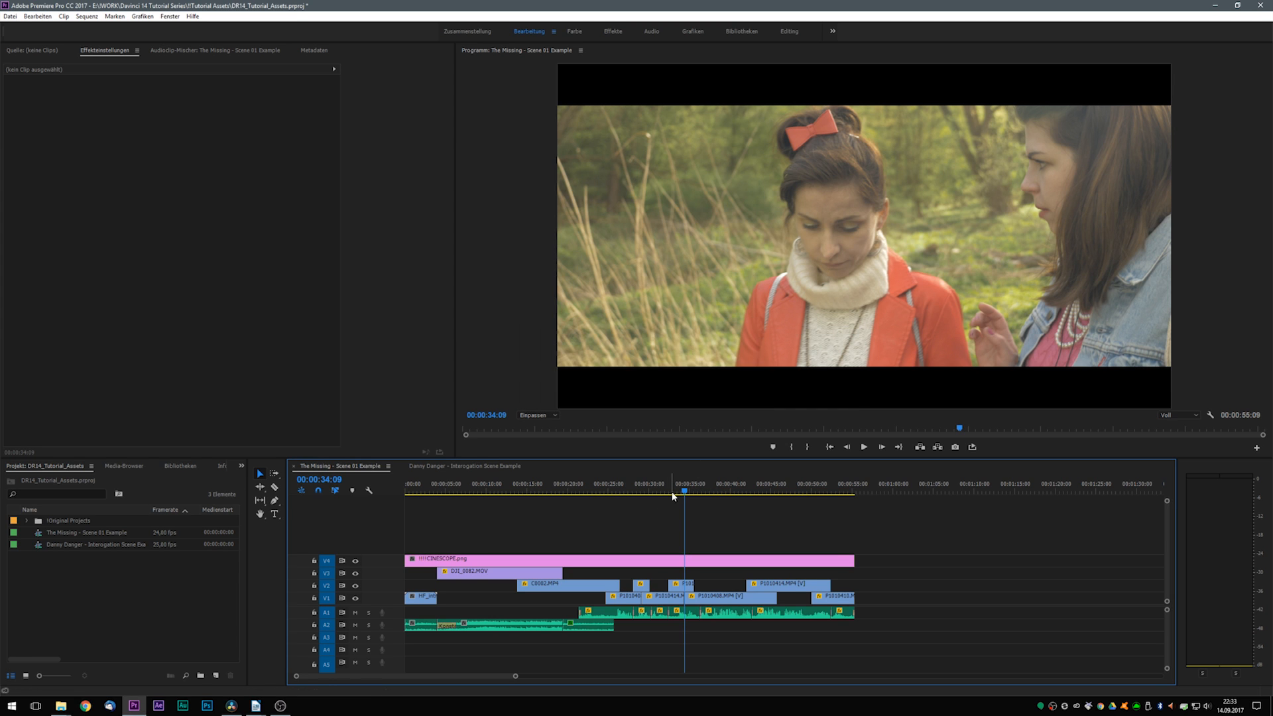
- Switch to DaVinci Resolve and select The Missing - Scene 01 Example.xml for timeline import on the Edit page
left_click(231, 706)
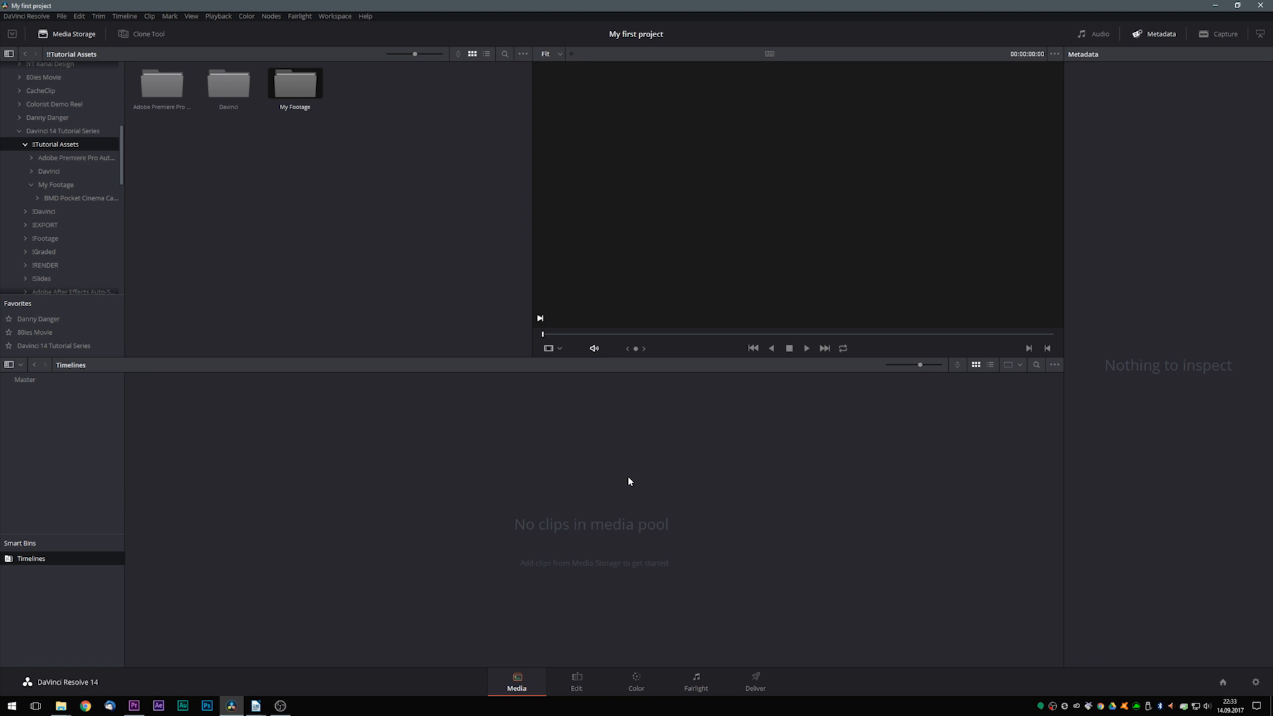
left_click(575, 687)
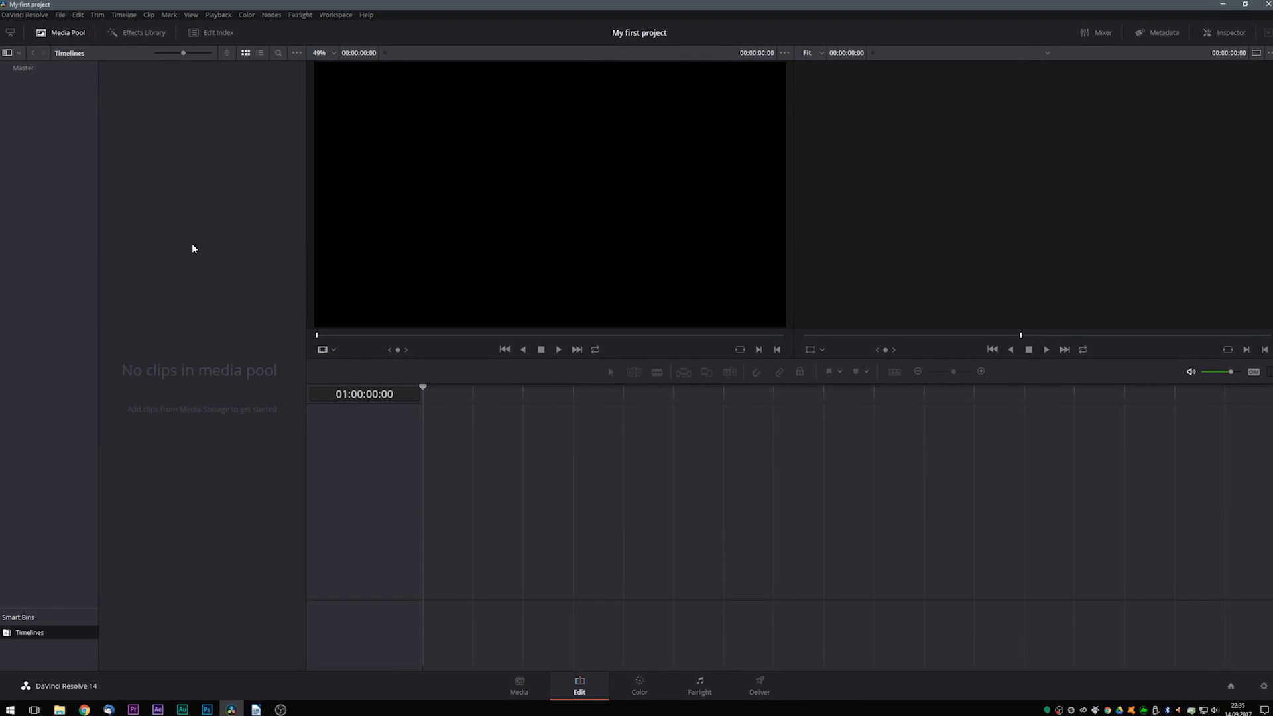
right_click(168, 139)
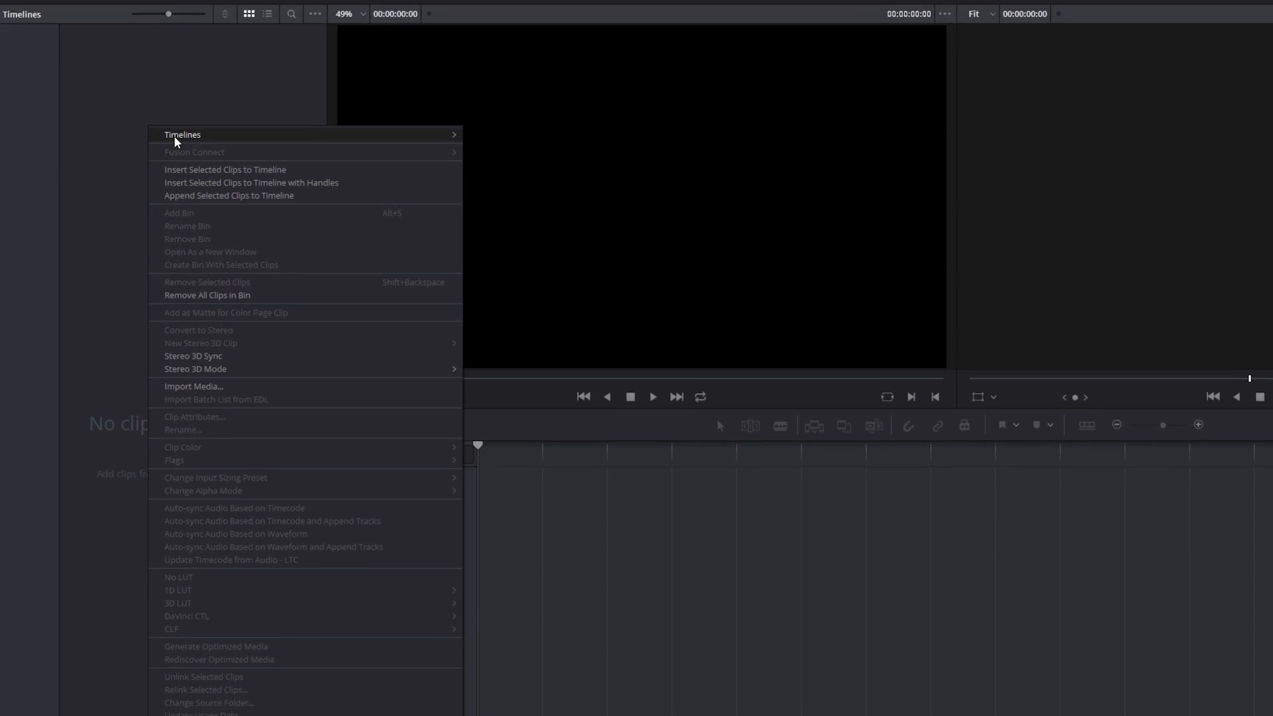
mouse_move(171, 138)
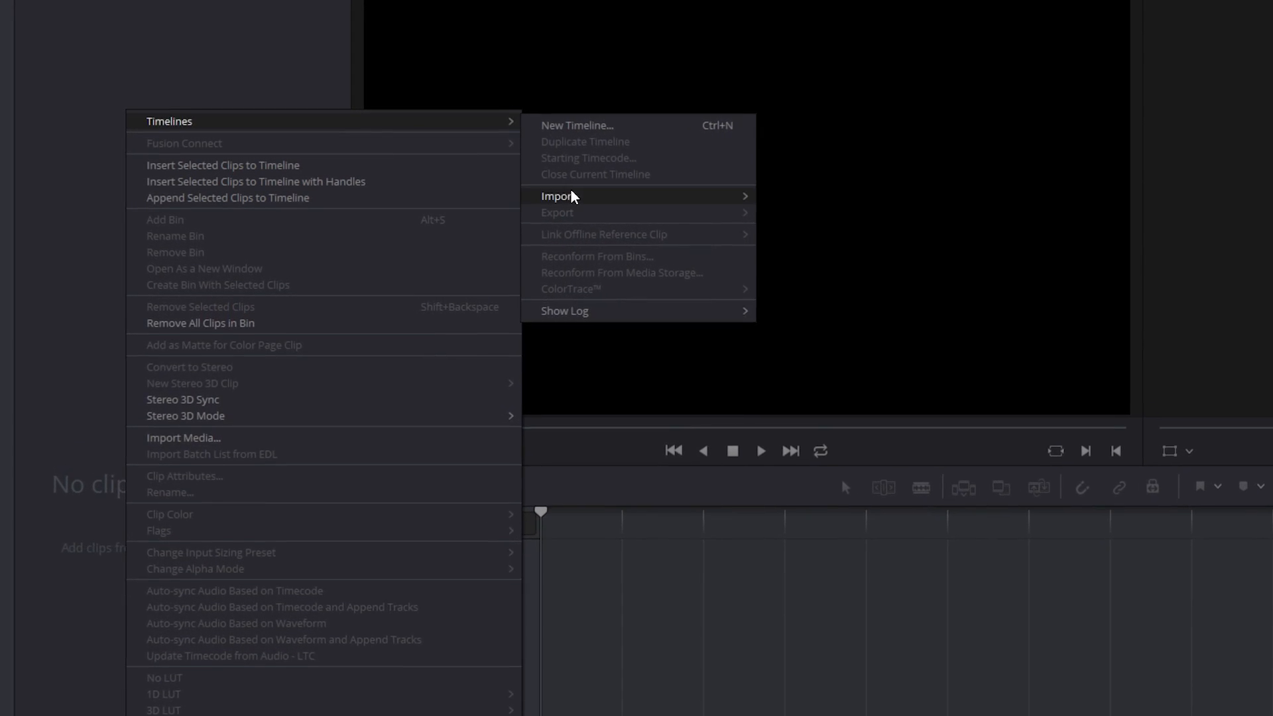
mouse_move(562, 197)
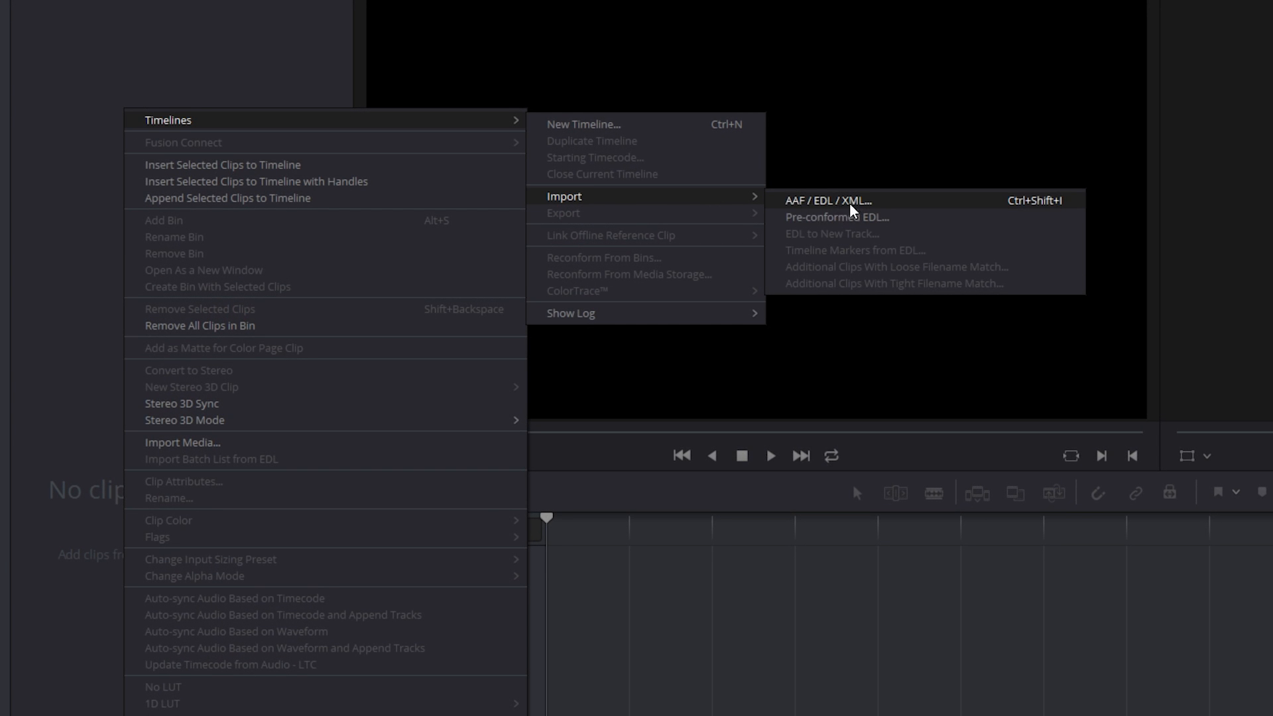
left_click(851, 204)
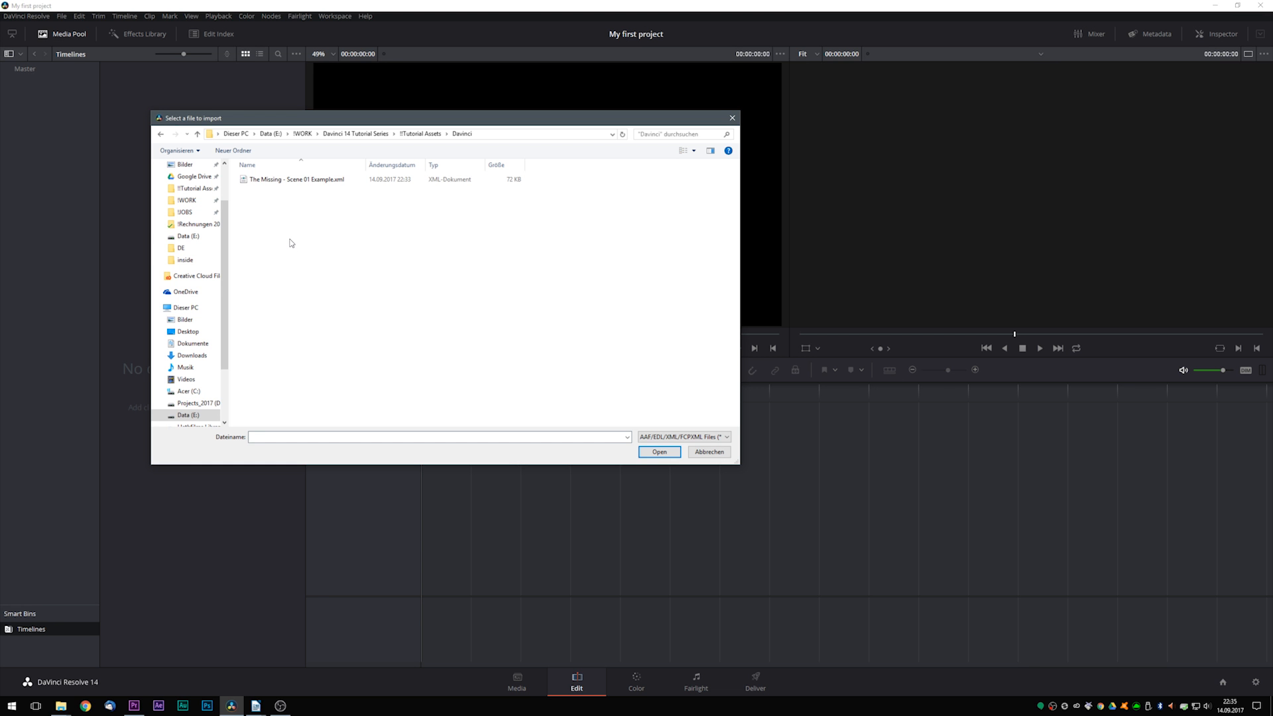
left_click(269, 184)
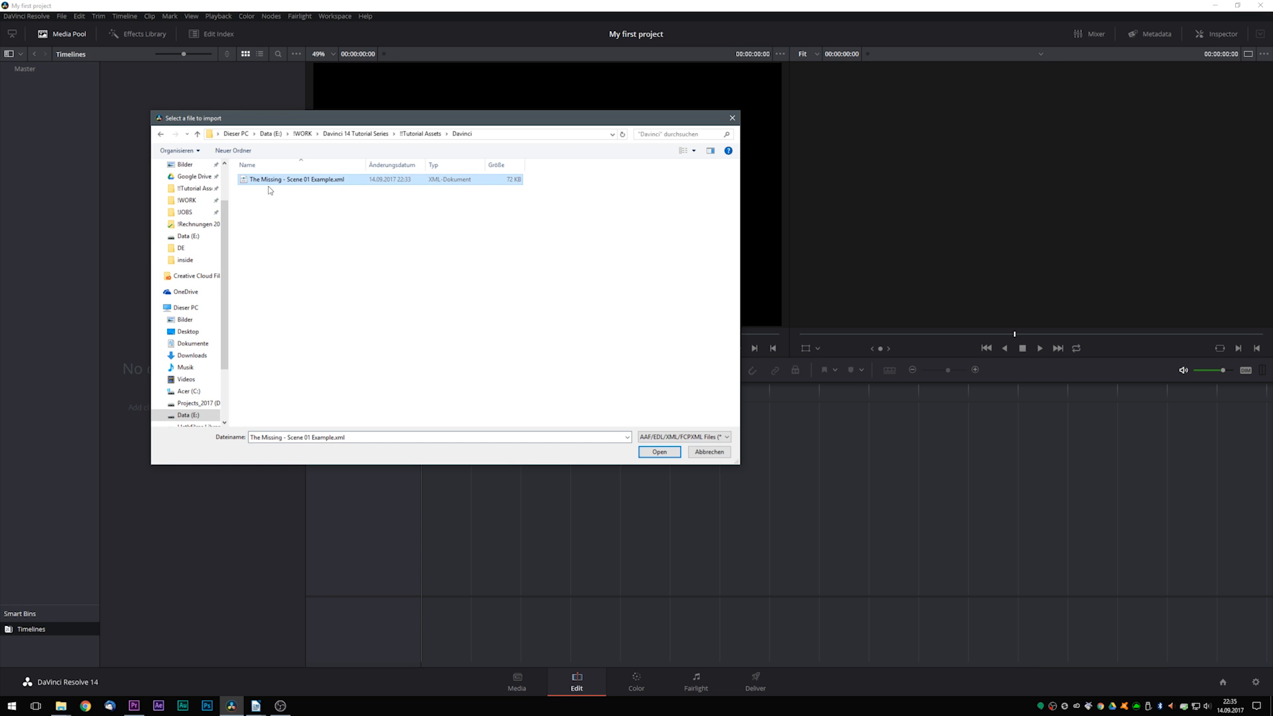
left_click(647, 452)
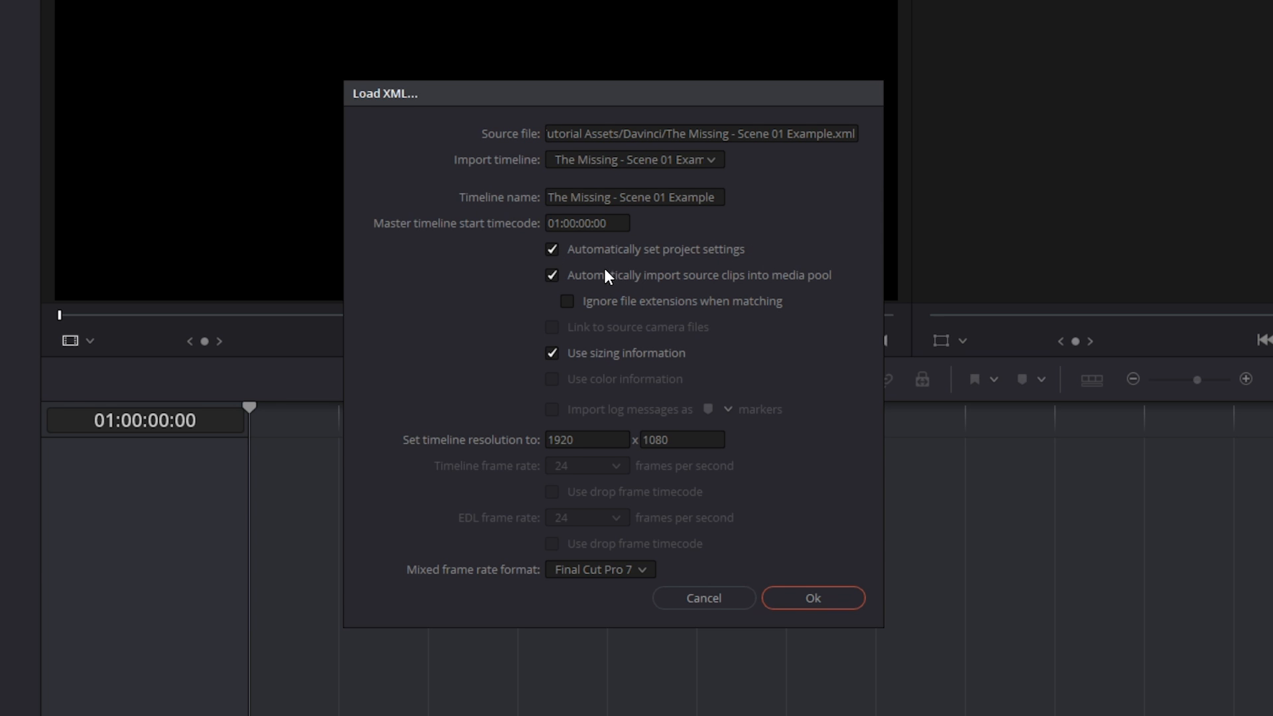
- Choose the mixed frame rate format for the XML and load the timeline with automatic project settings and source clip import
left_click_drag(610, 104, 567, 94)
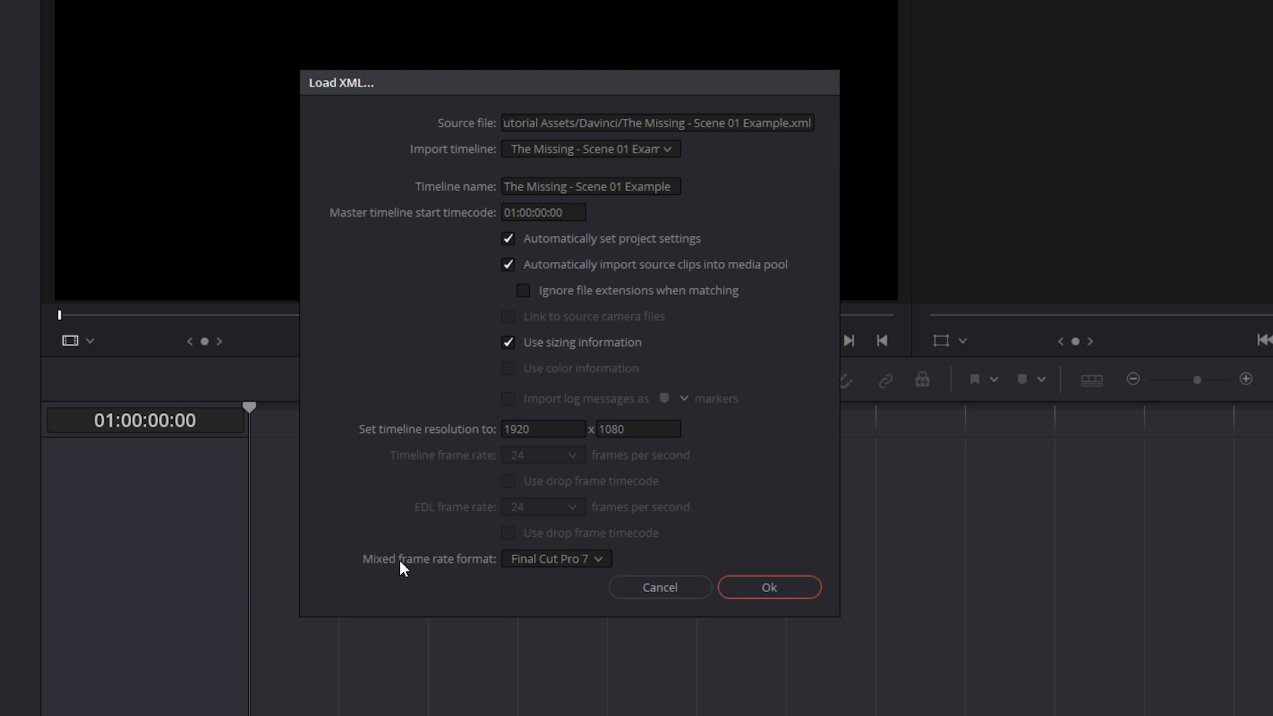
left_click(536, 557)
left_click(531, 579)
left_click(765, 587)
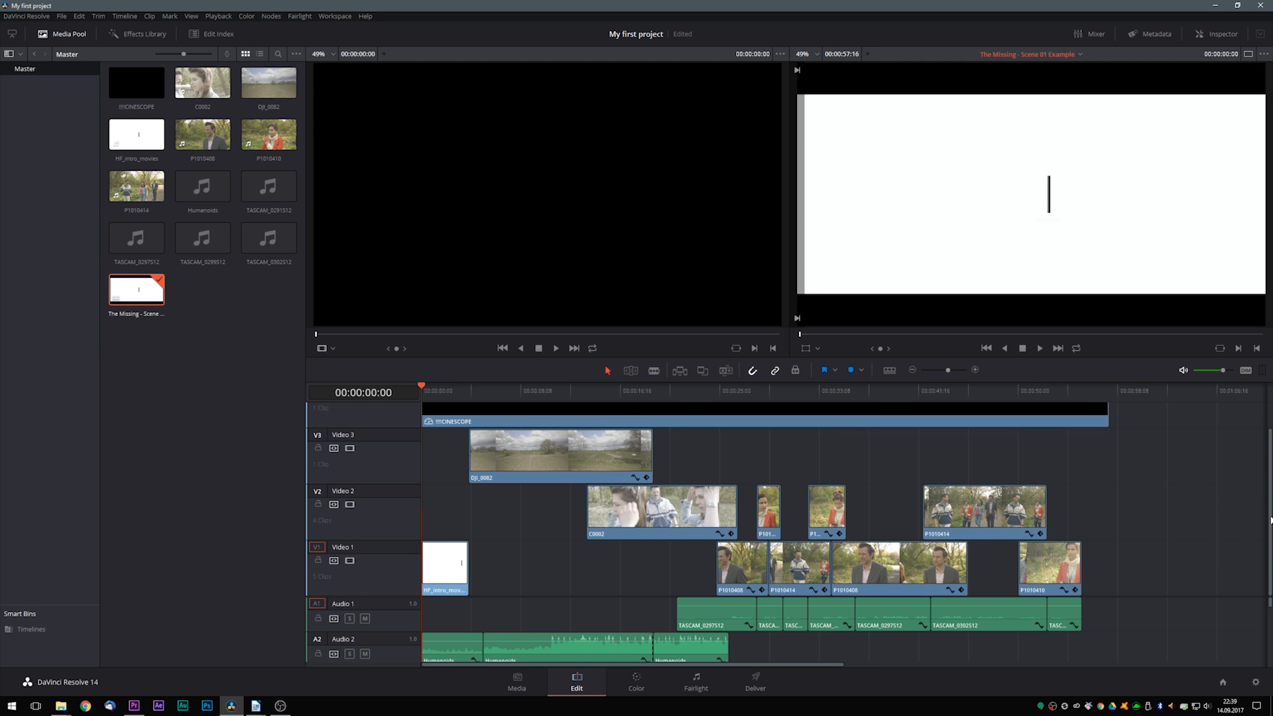
- Review the imported timeline, switching to Adobe Premiere Pro to examine the DJI_0082.MOV clip's scaling for comparison with DaVinci Resolve
left_click_drag(1270, 520, 1270, 483)
scroll(1057, 488, "down", 2)
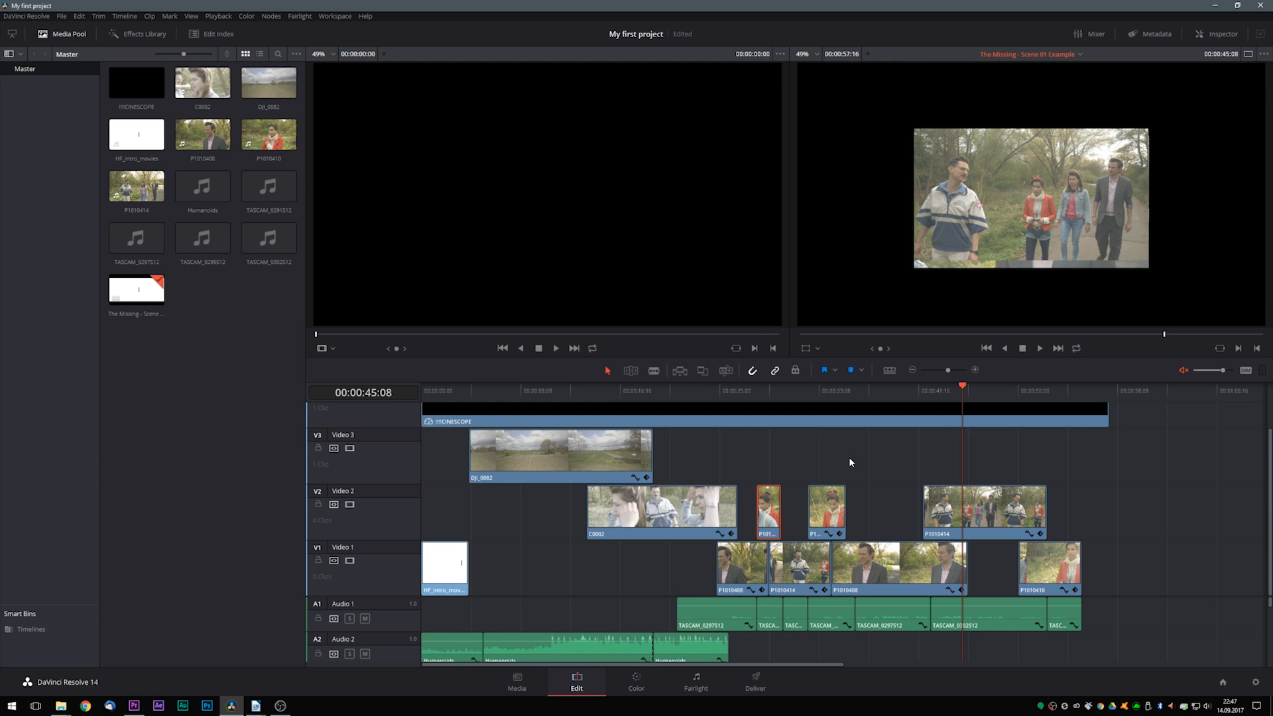
left_click(133, 706)
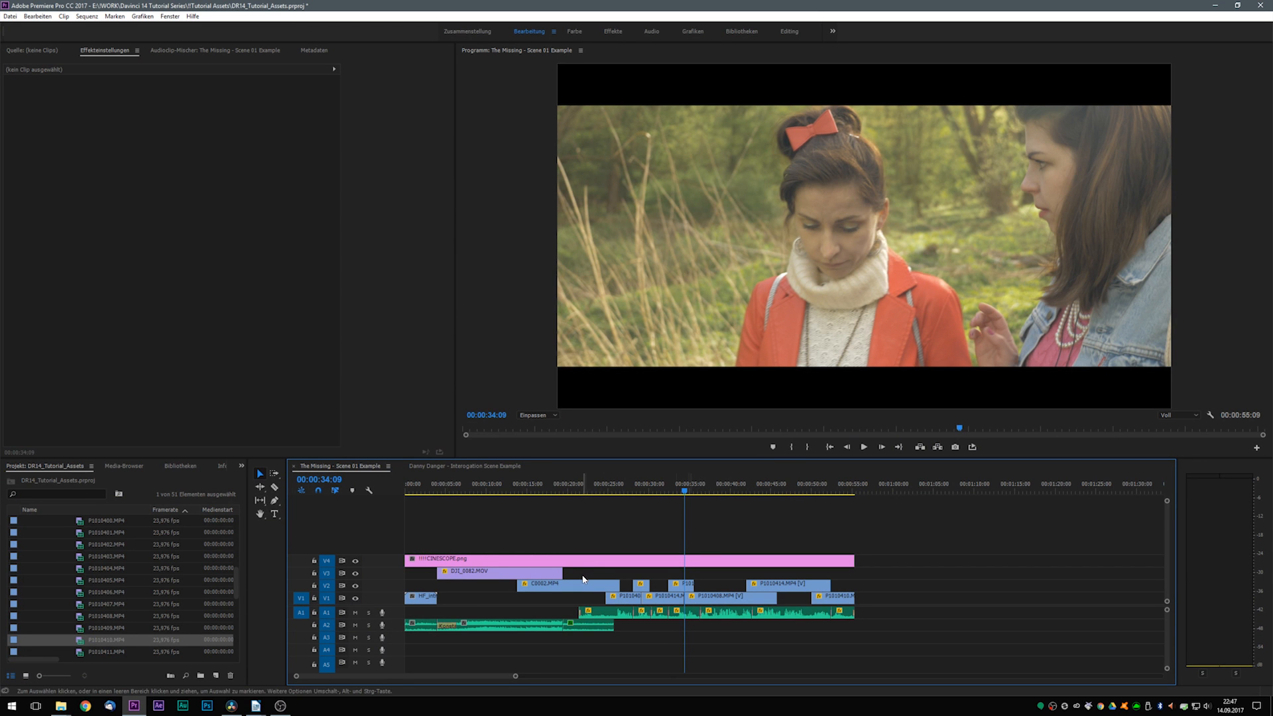
left_click(486, 485)
left_click(491, 575)
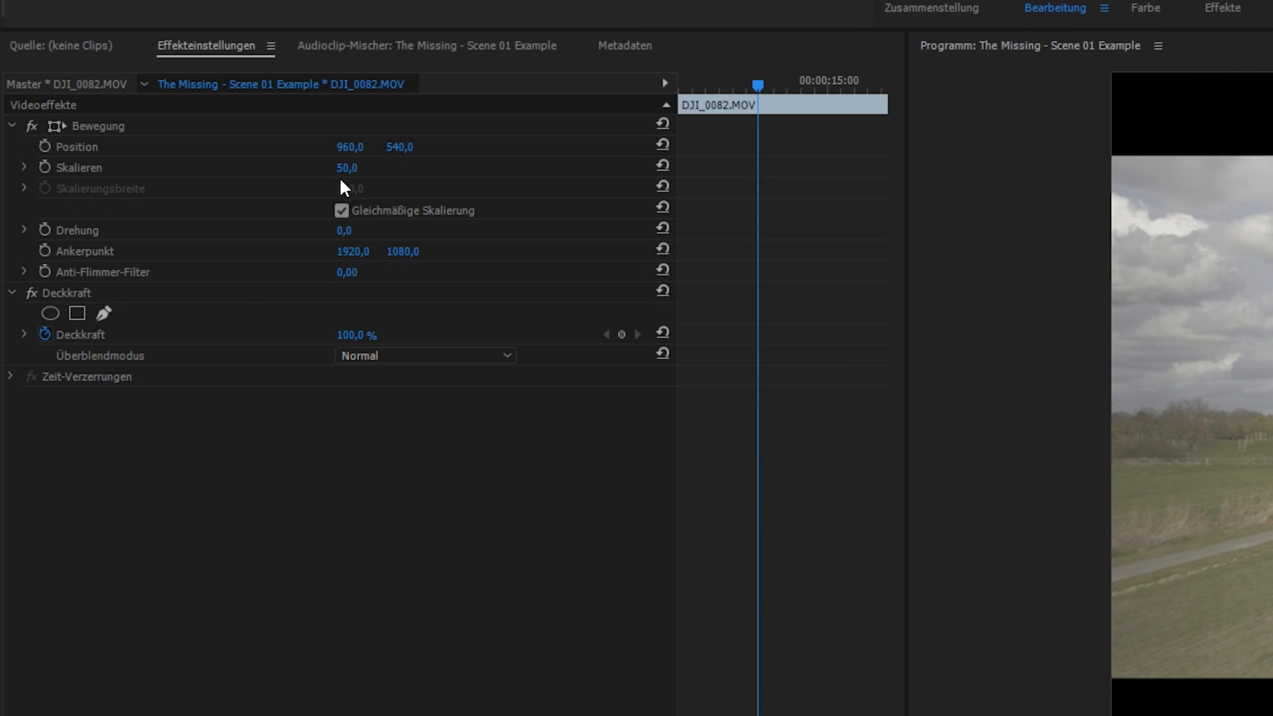
left_click(393, 464)
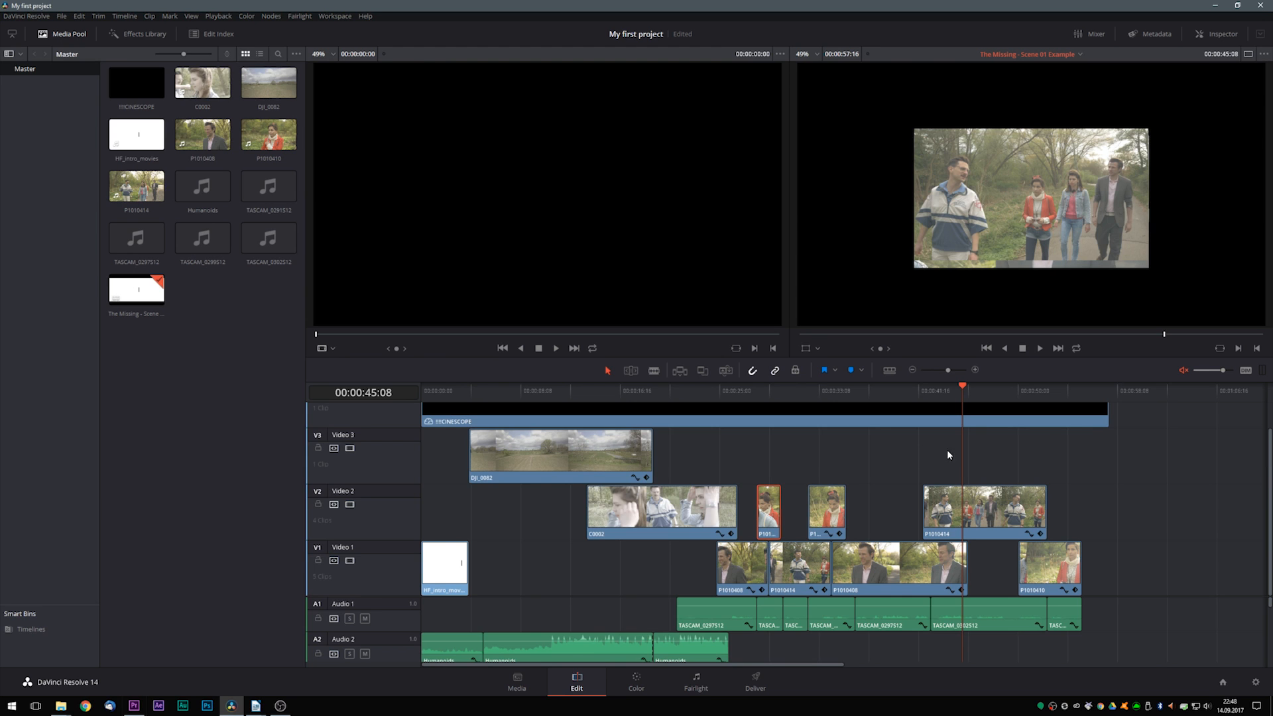
left_click(522, 392)
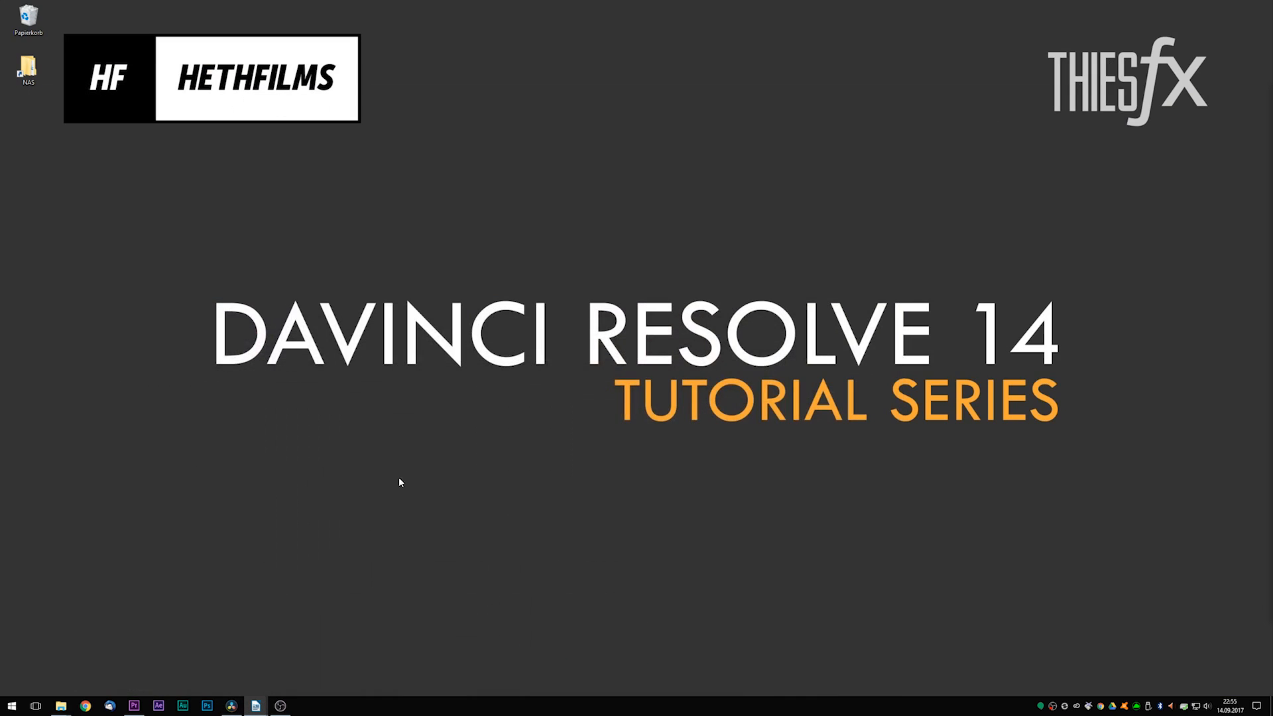
- Switch to Adobe Premiere Pro and set up an H.264 export of the sequence with the Mit Quelle abgleichen - Hohe Bitrate preset
left_click(134, 705)
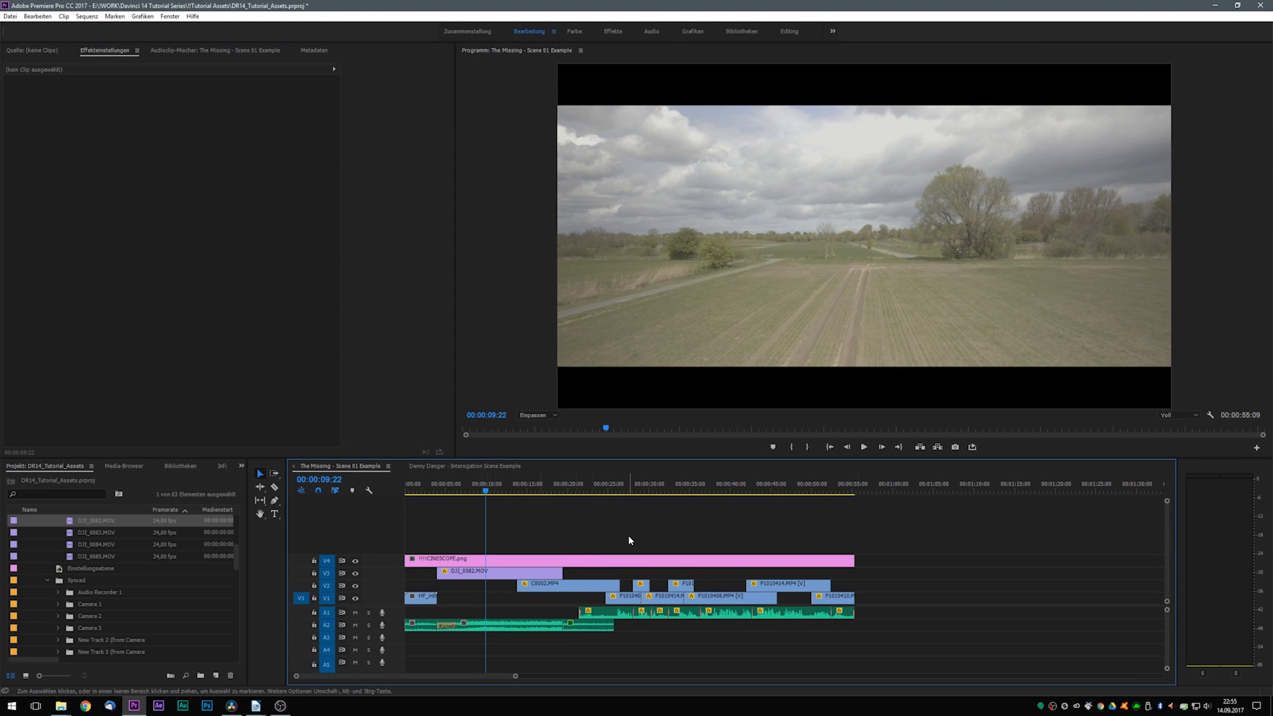
key("ctrl+m")
left_click_drag(635, 49, 667, 82)
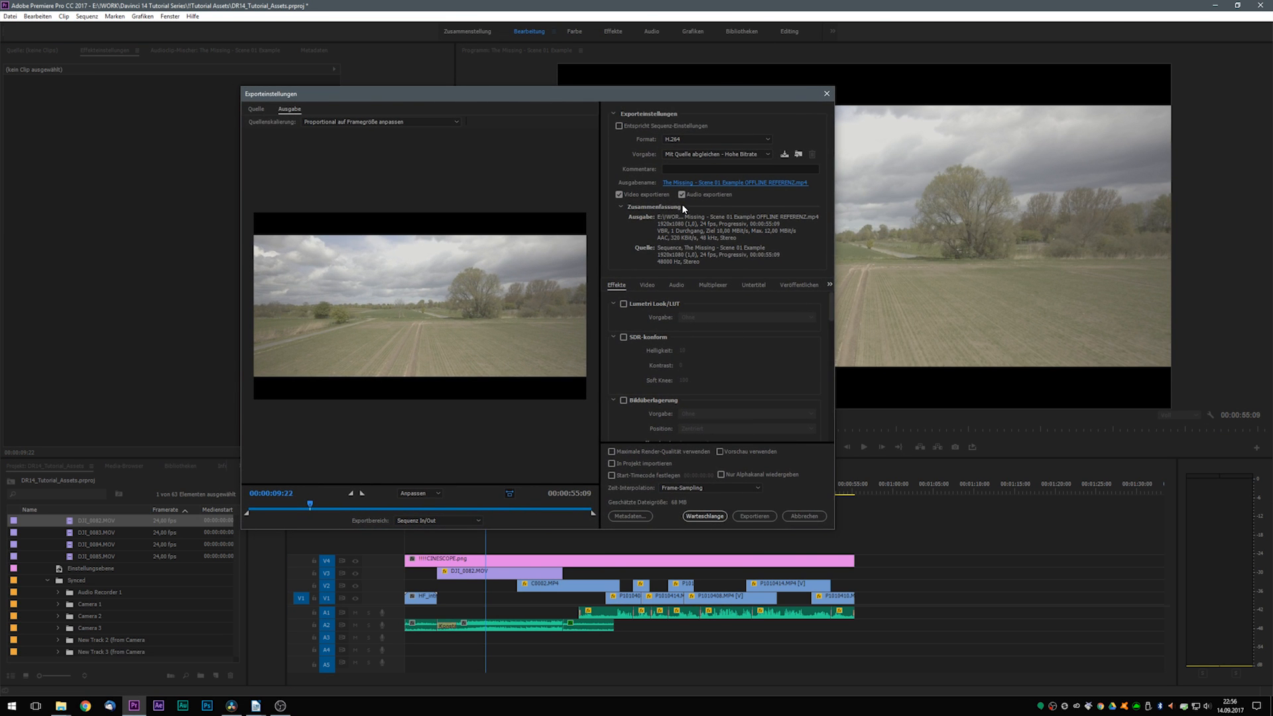
left_click(682, 194)
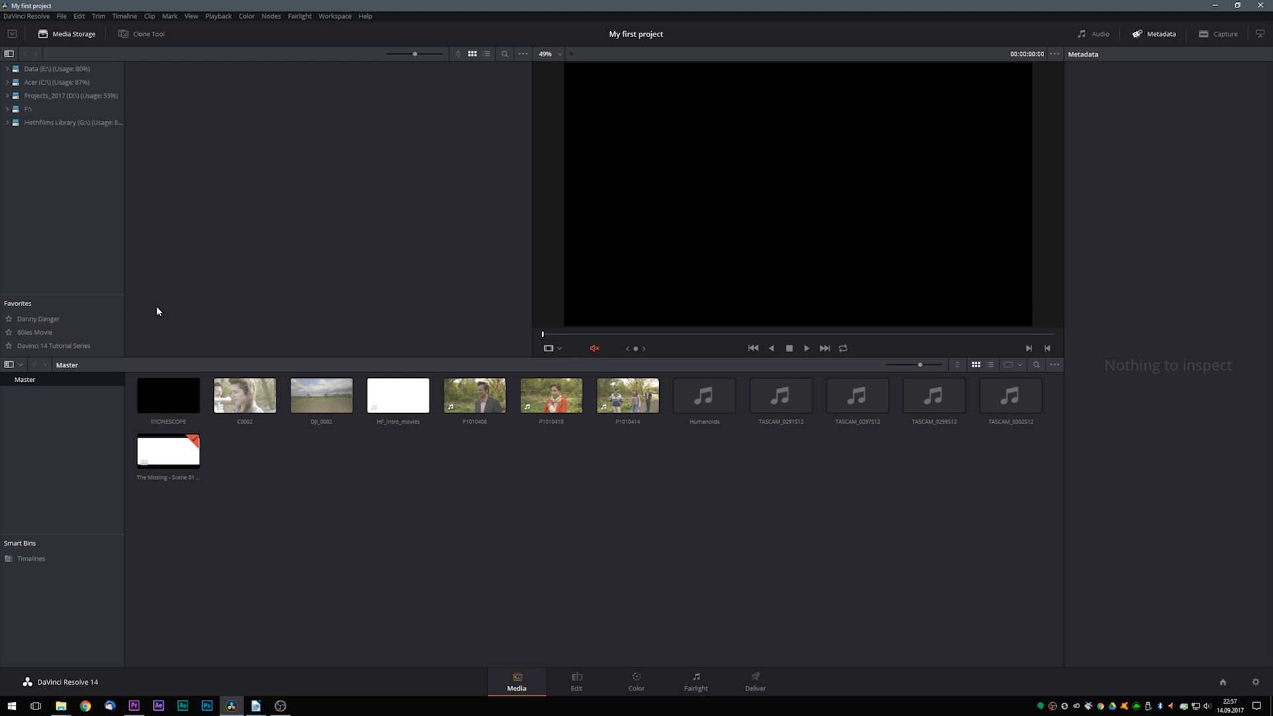
- Add The Missing - Scene 01 Example OFFLINE REFERENZ.mp4 from the Davinci folder in media storage as an offline reference clip
left_click(40, 345)
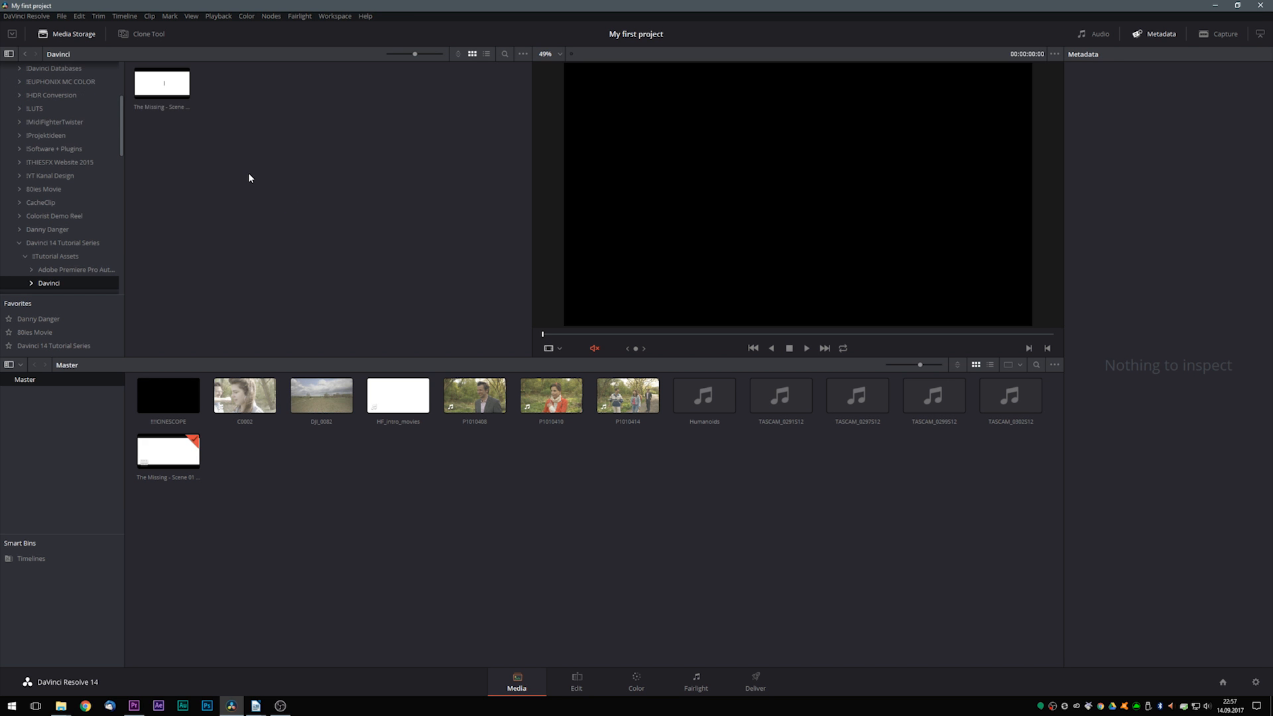
left_click(159, 90)
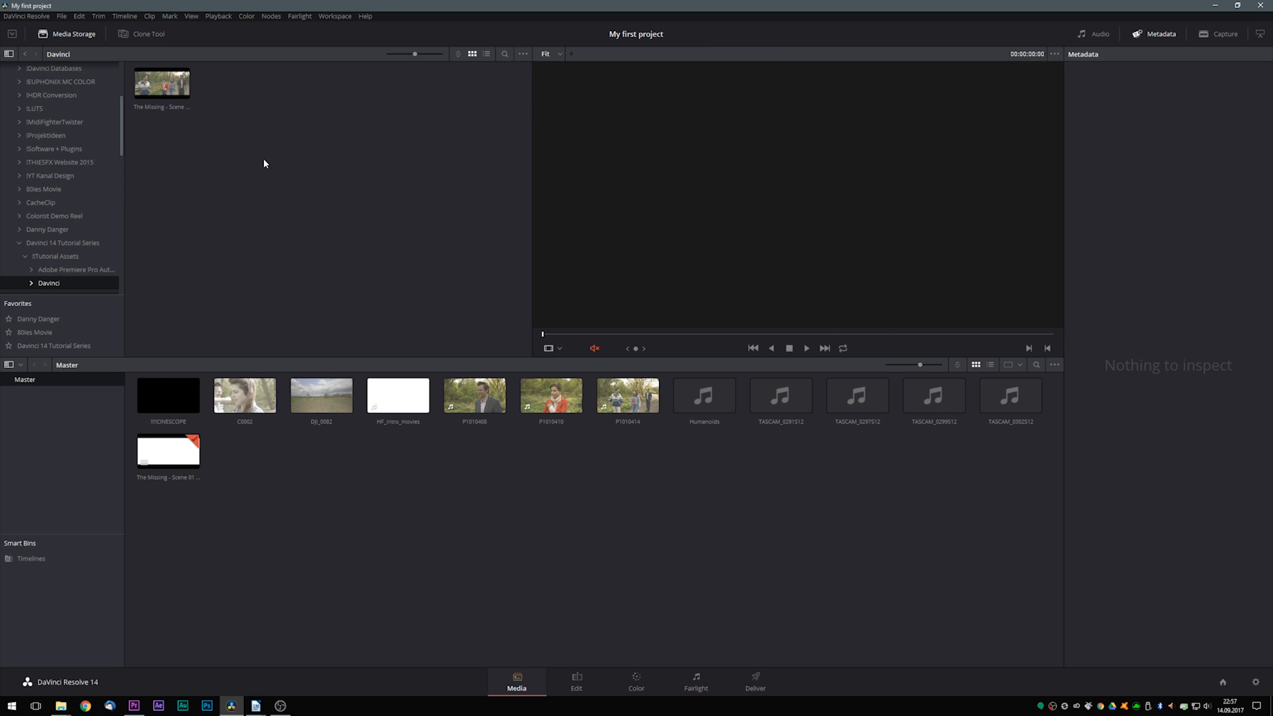
right_click(165, 92)
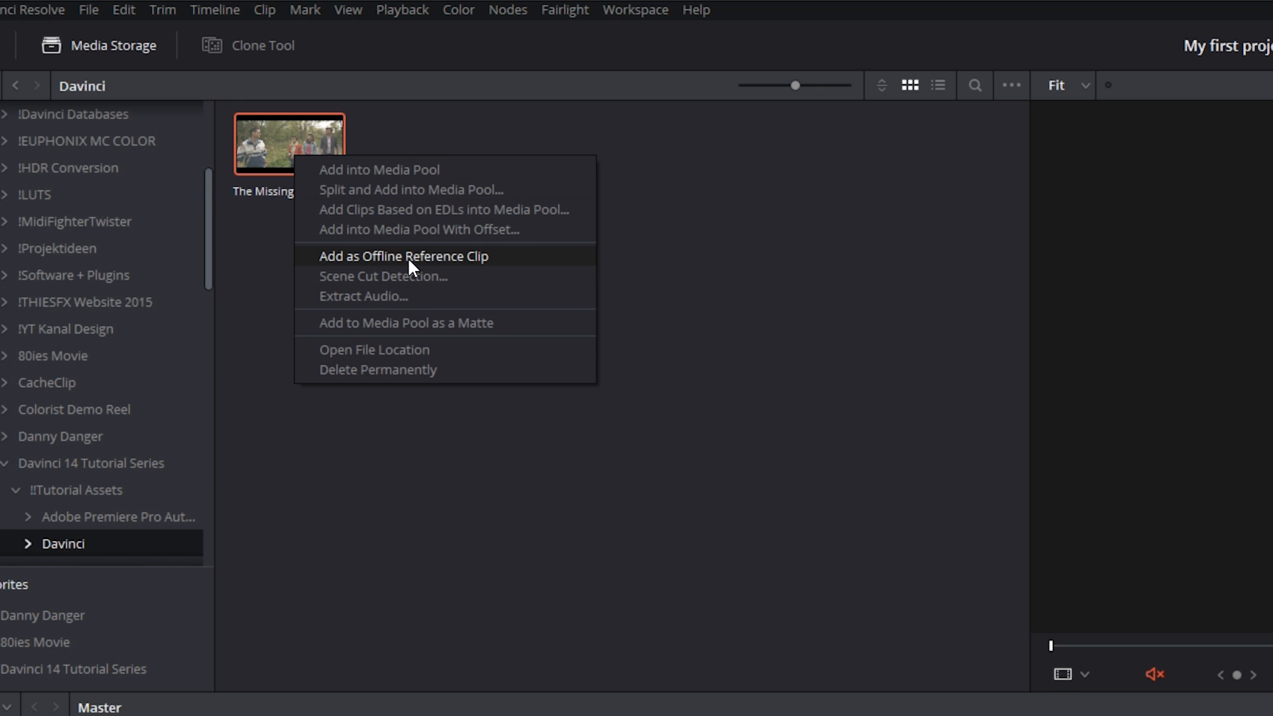
left_click(476, 259)
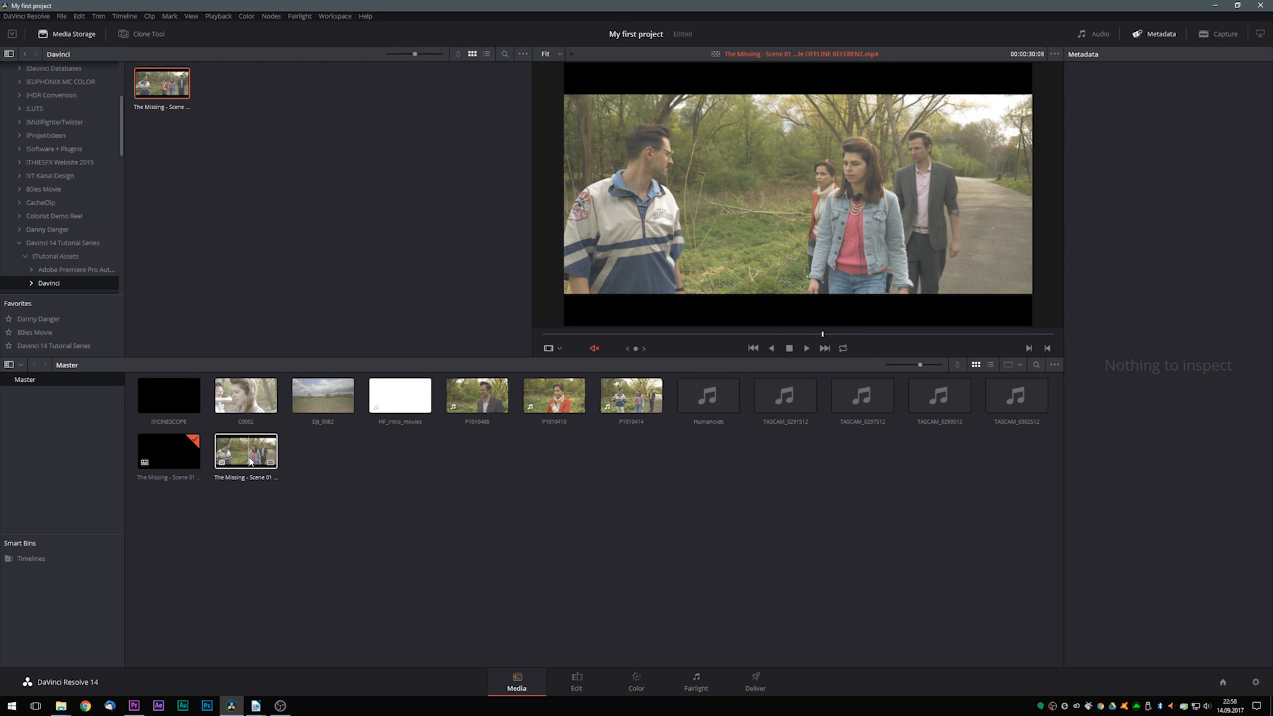
- Link The Missing - Scene 01 Example OFFLINE REFERENZ.mp4 as the offline reference clip of the The Missing - Scene 01 Example timeline
left_click(170, 457)
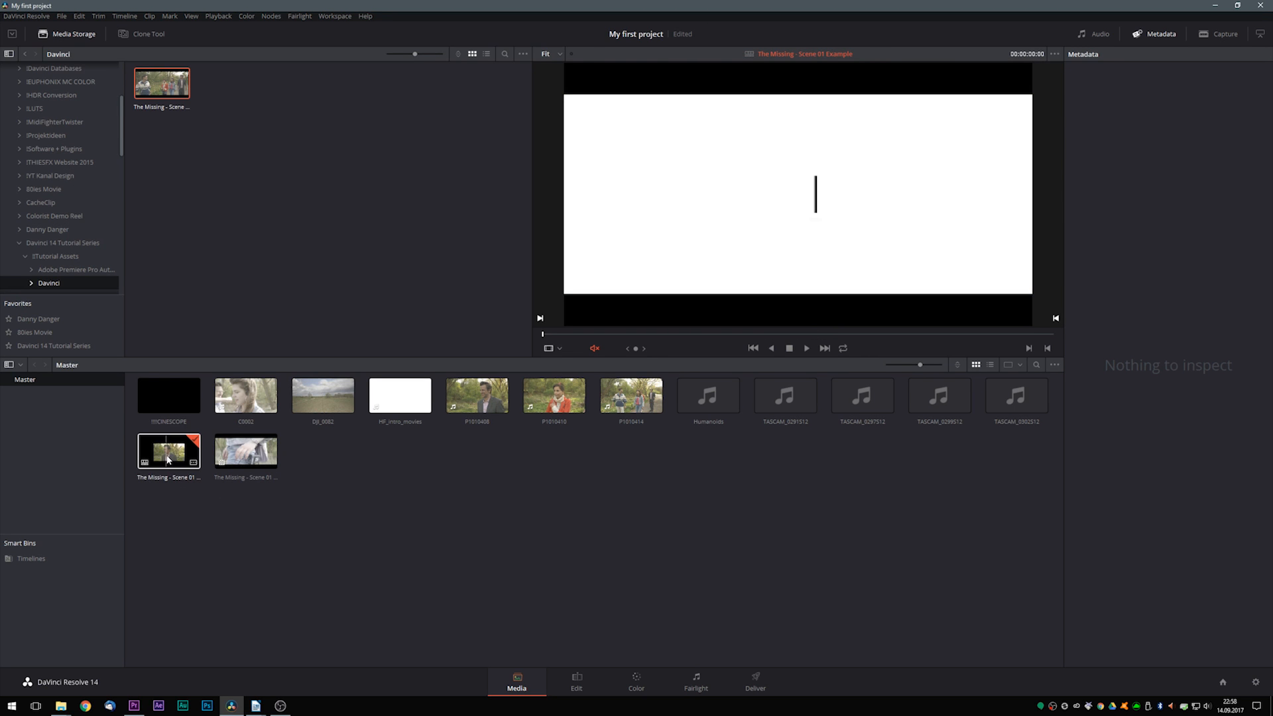
right_click(167, 460)
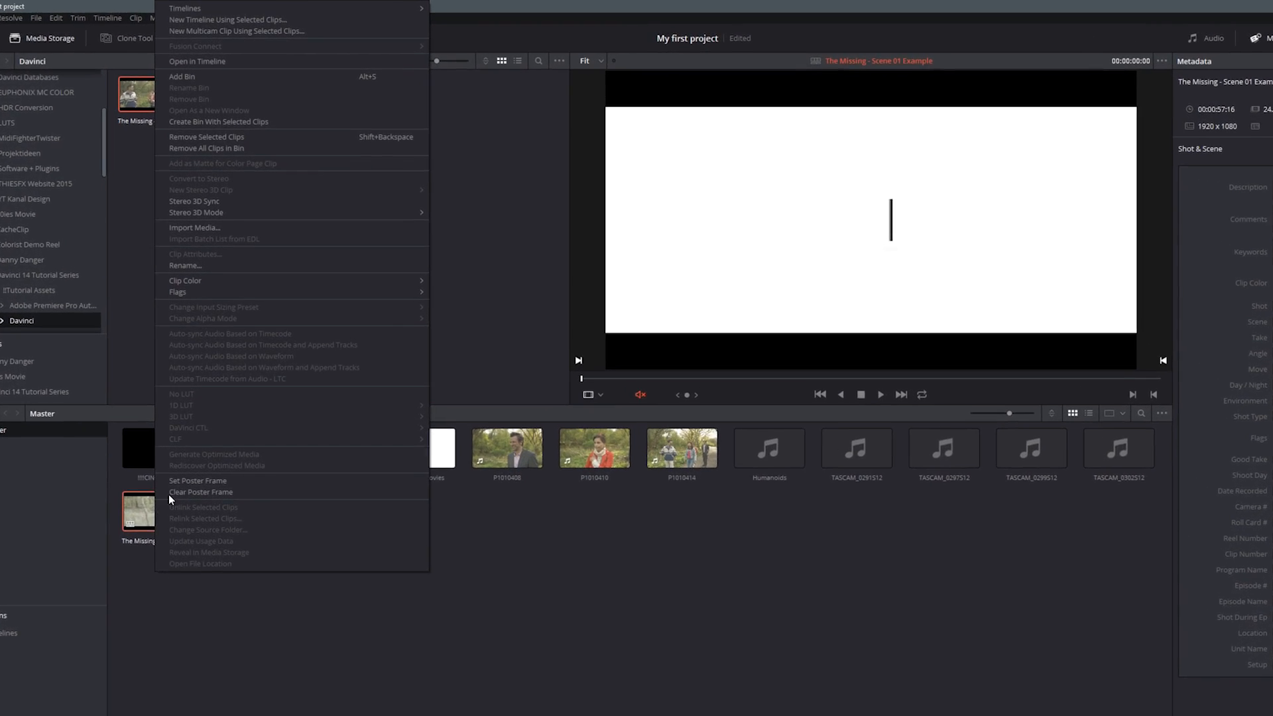
mouse_move(199, 10)
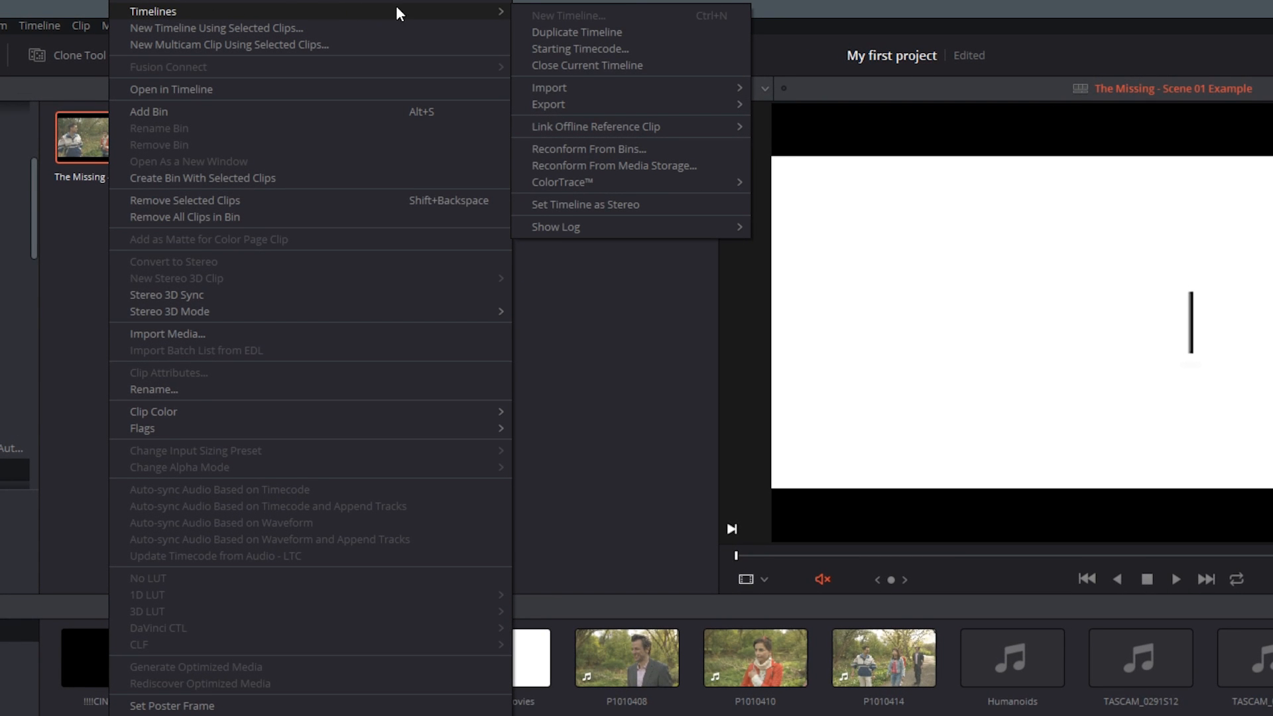
mouse_move(567, 126)
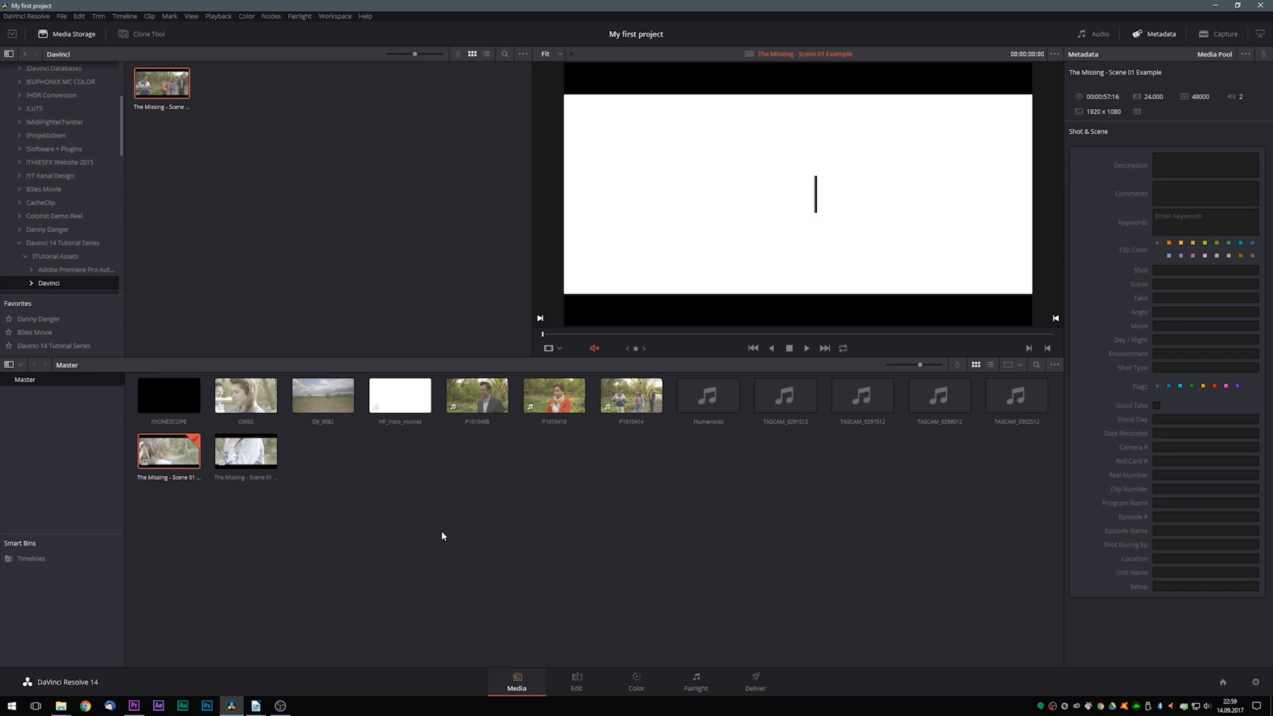
left_click(820, 148)
- Set the source viewer on the Edit page to Offline mode to show the linked reference beside the timeline
left_click(578, 680)
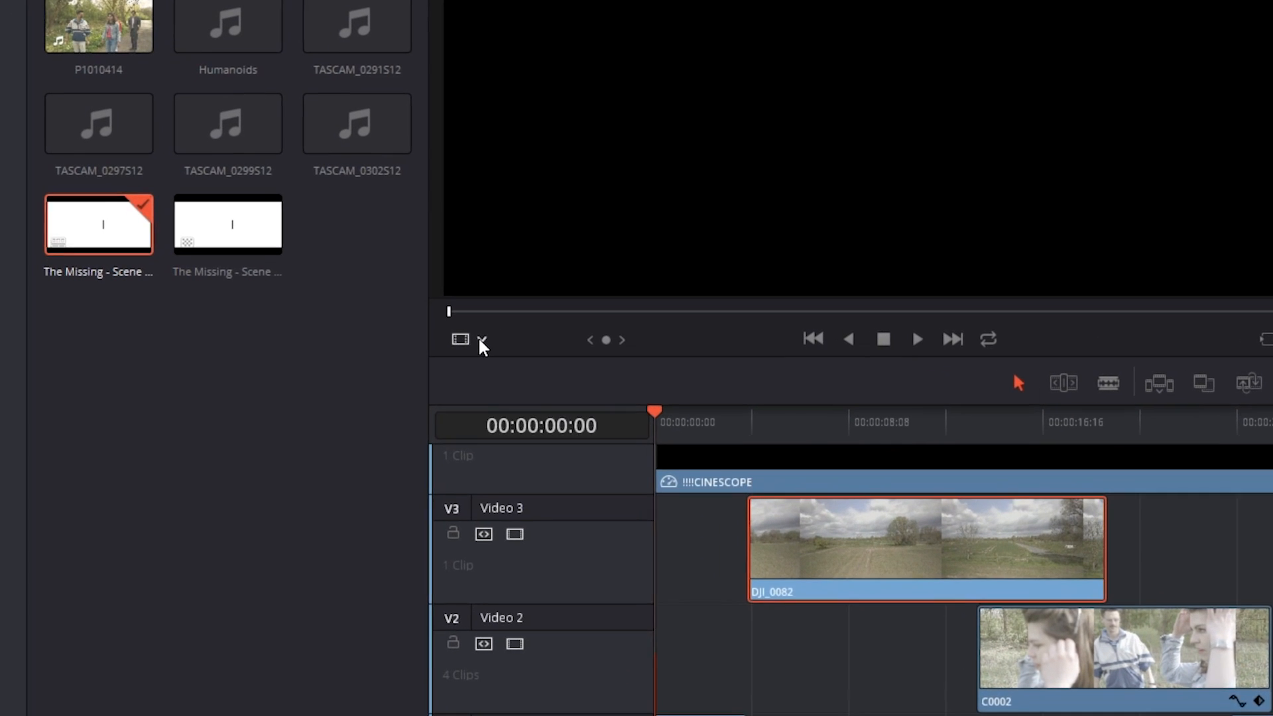
left_click(334, 349)
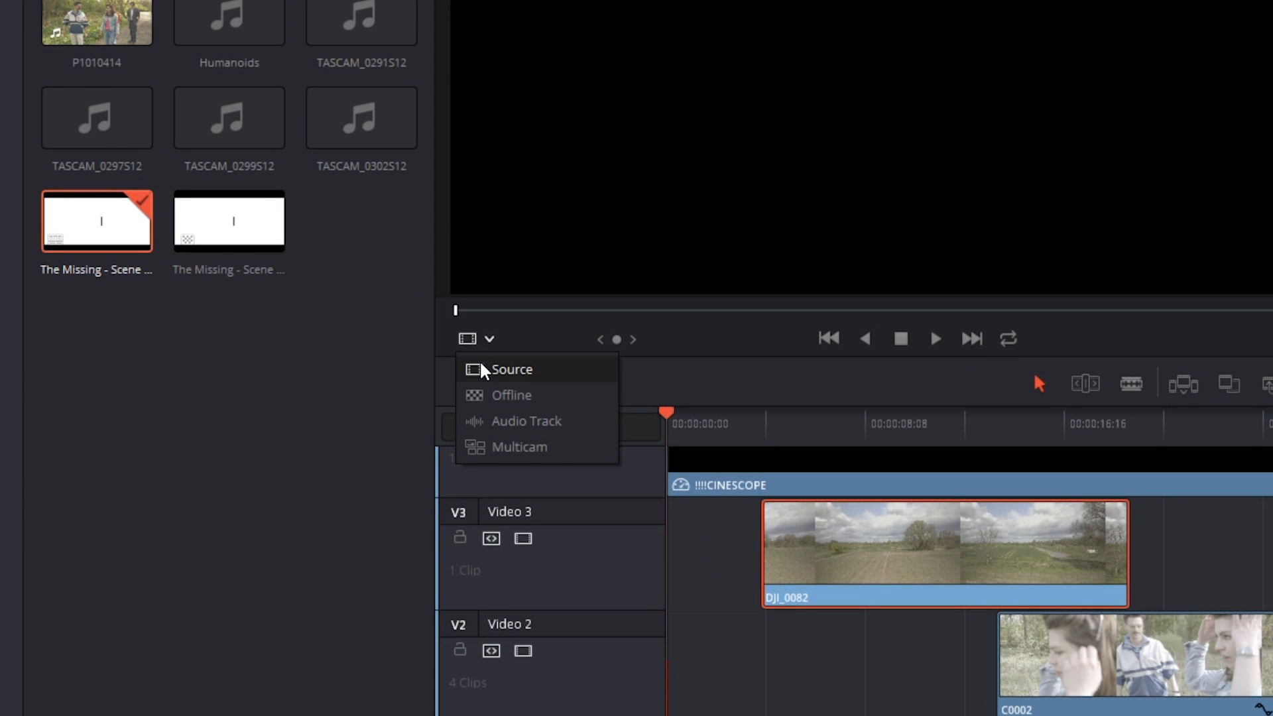
left_click(494, 397)
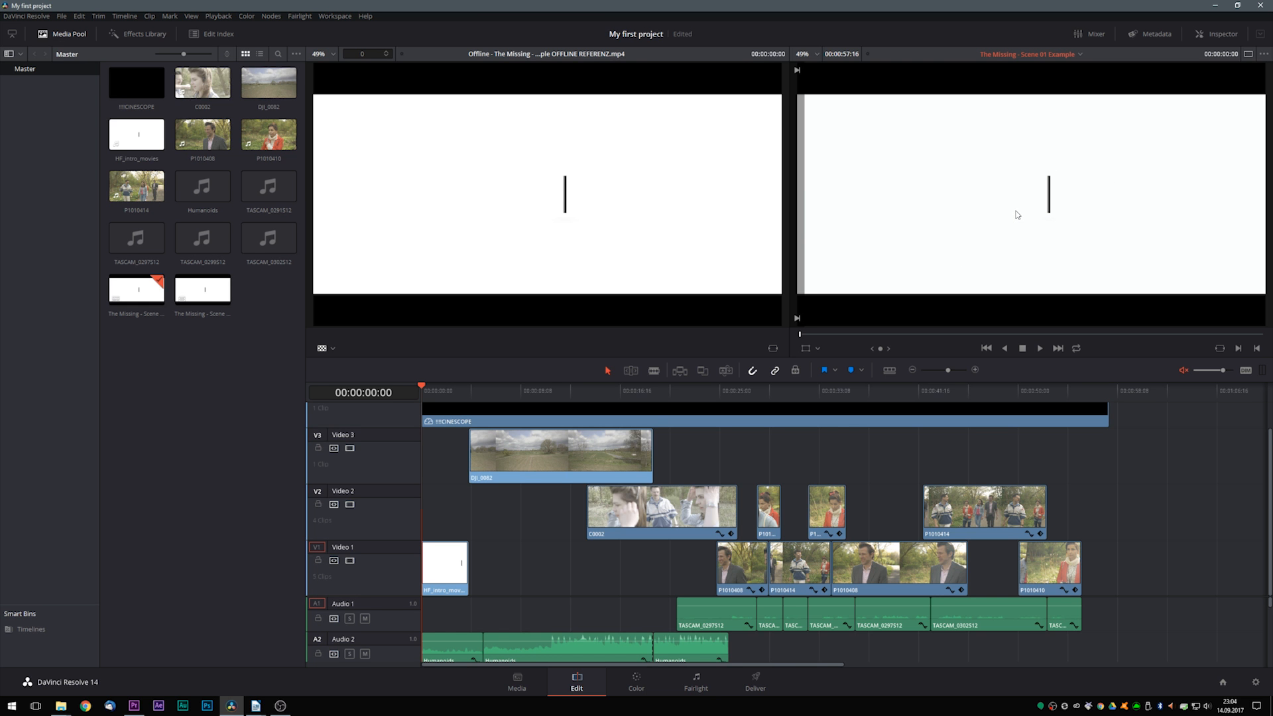
- Play the timeline against the offline reference, and set the project's input scaling for mismatched resolution files to Center crop with no resizing
left_click(1040, 348)
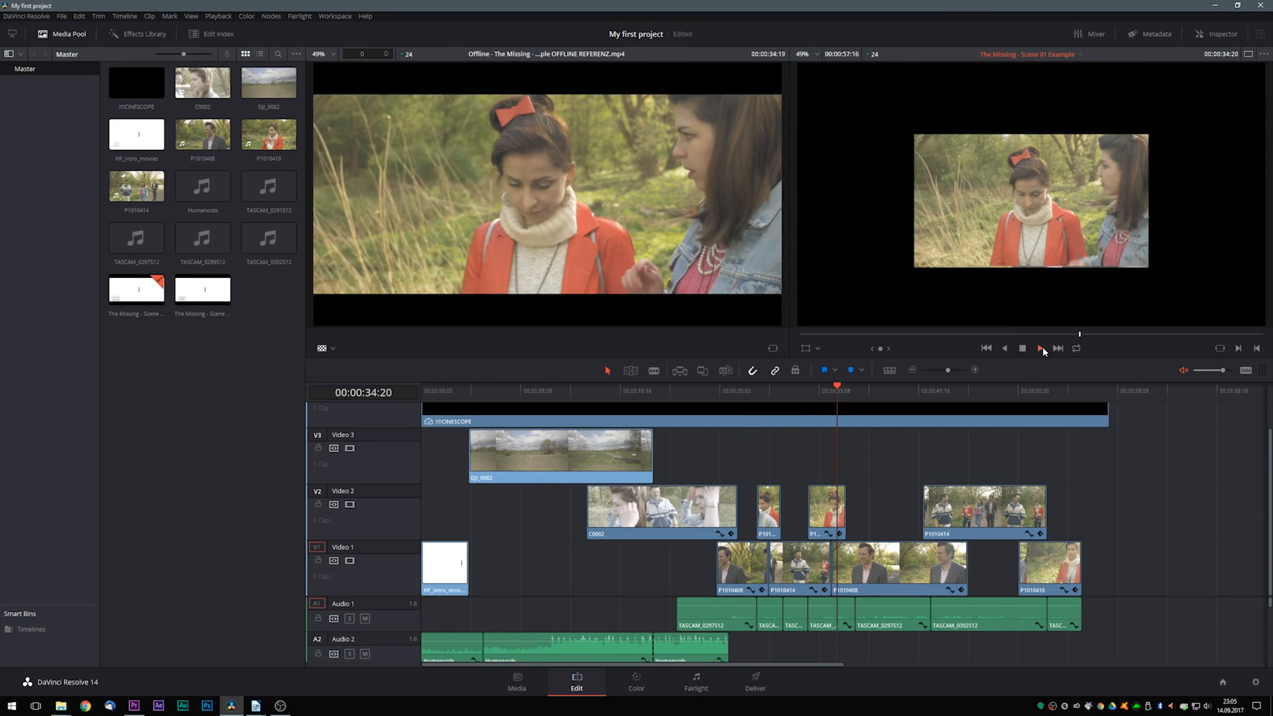
left_click(1000, 392)
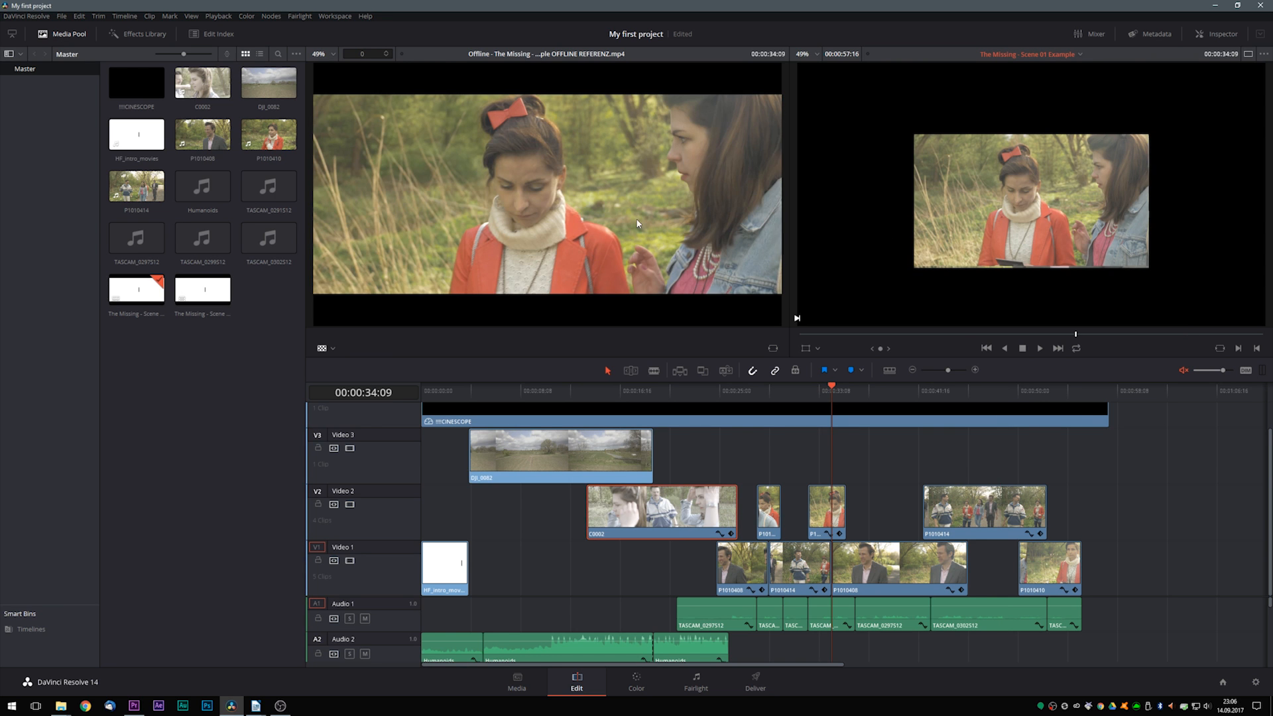
left_click(1255, 683)
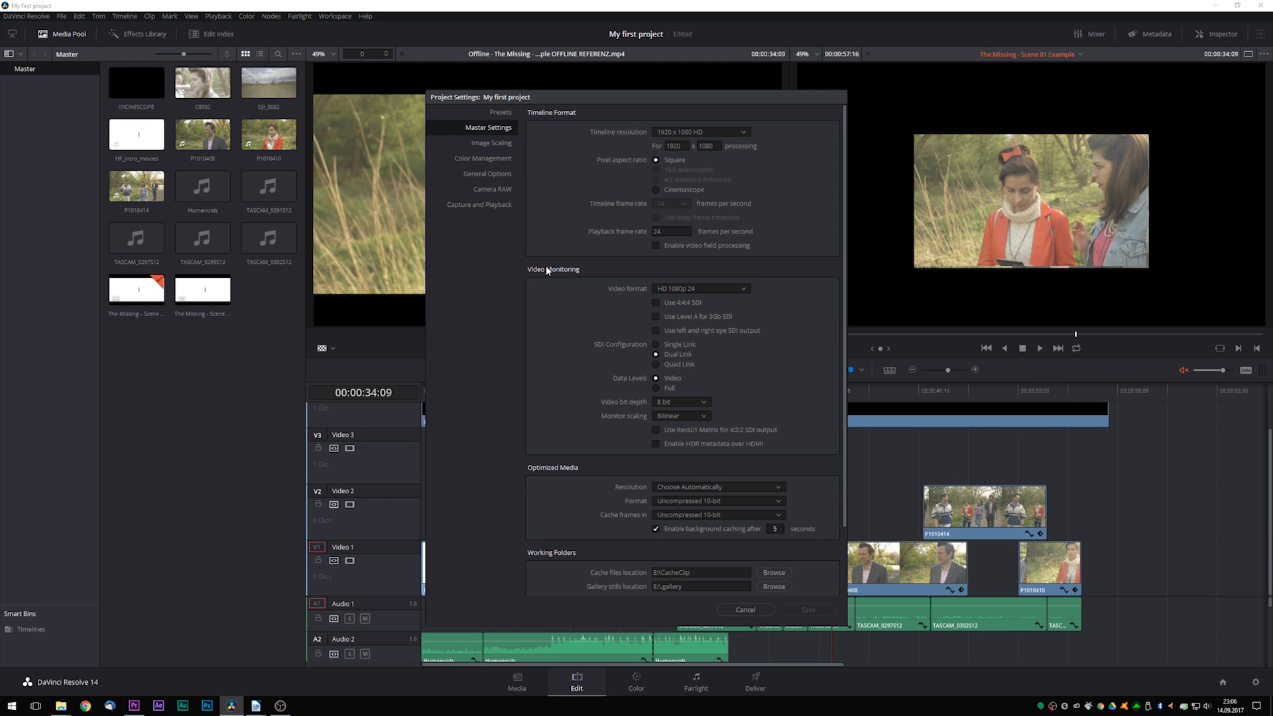
left_click(487, 144)
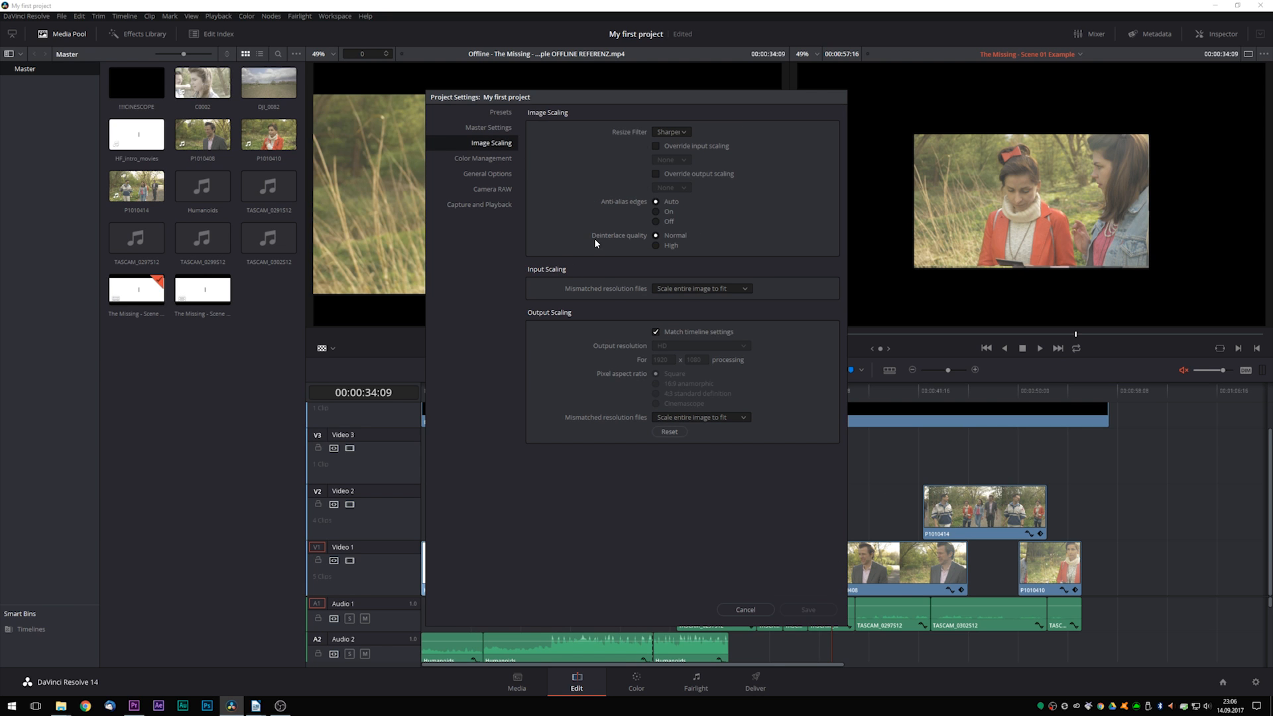
left_click(701, 289)
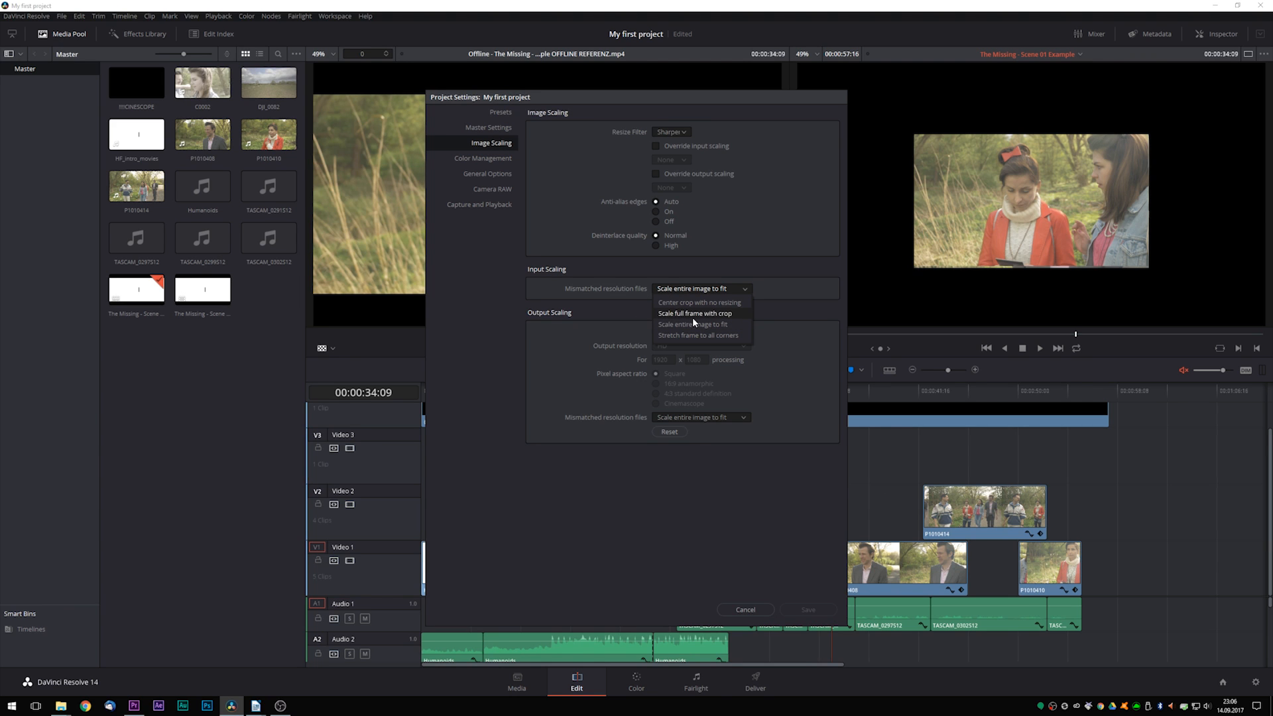
left_click(734, 304)
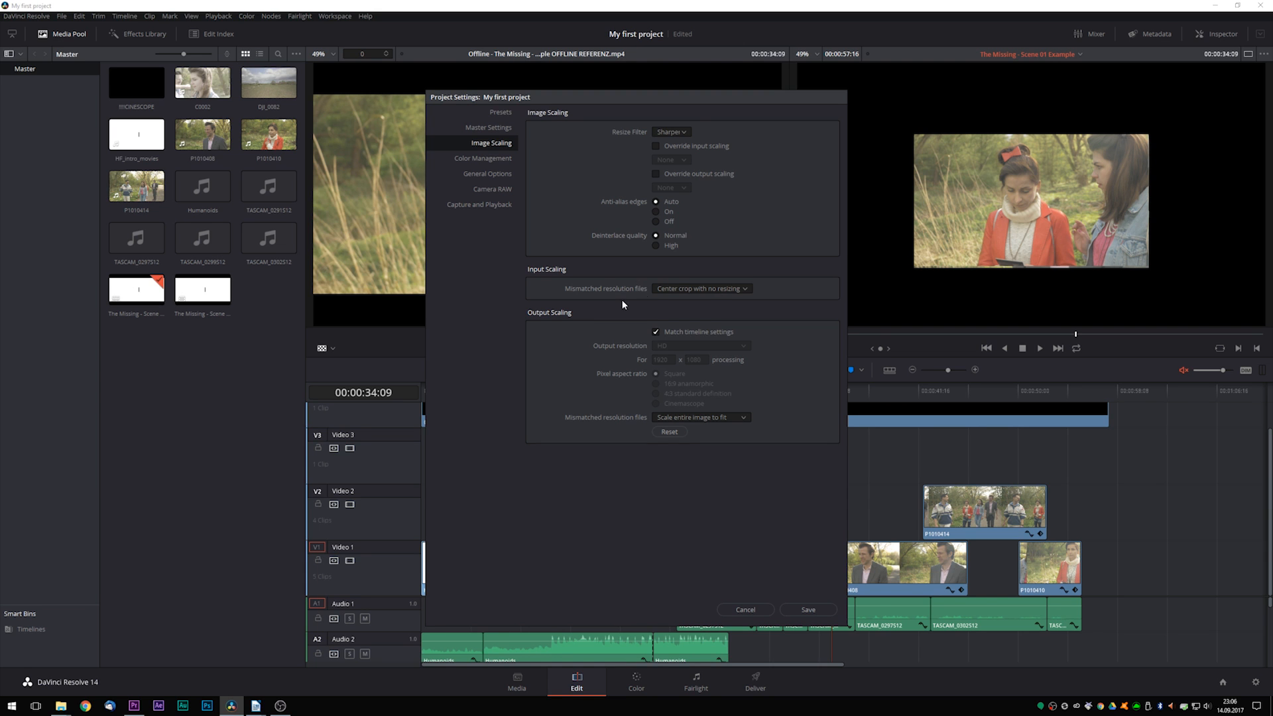
left_click(808, 609)
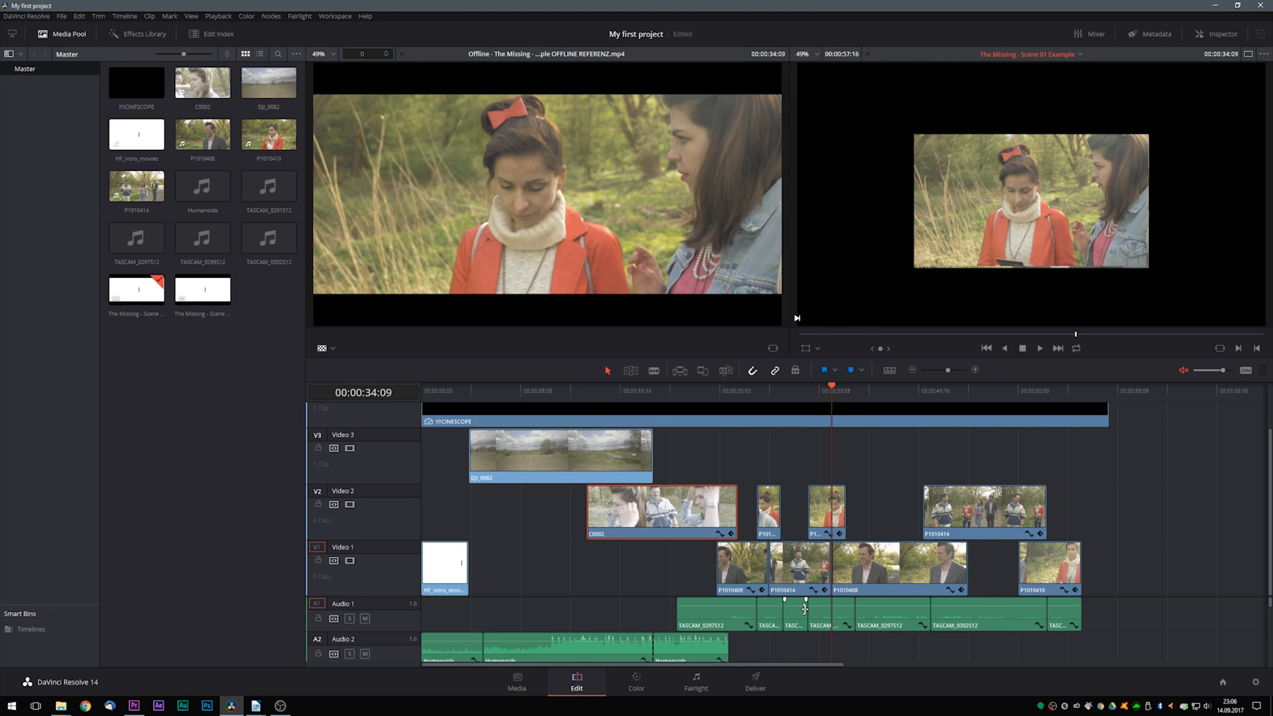
- Compare the rescaled shots with the offline reference at several timeline points, and inspect the transform values of the last P1010414 clip on Video 2
left_click(855, 392)
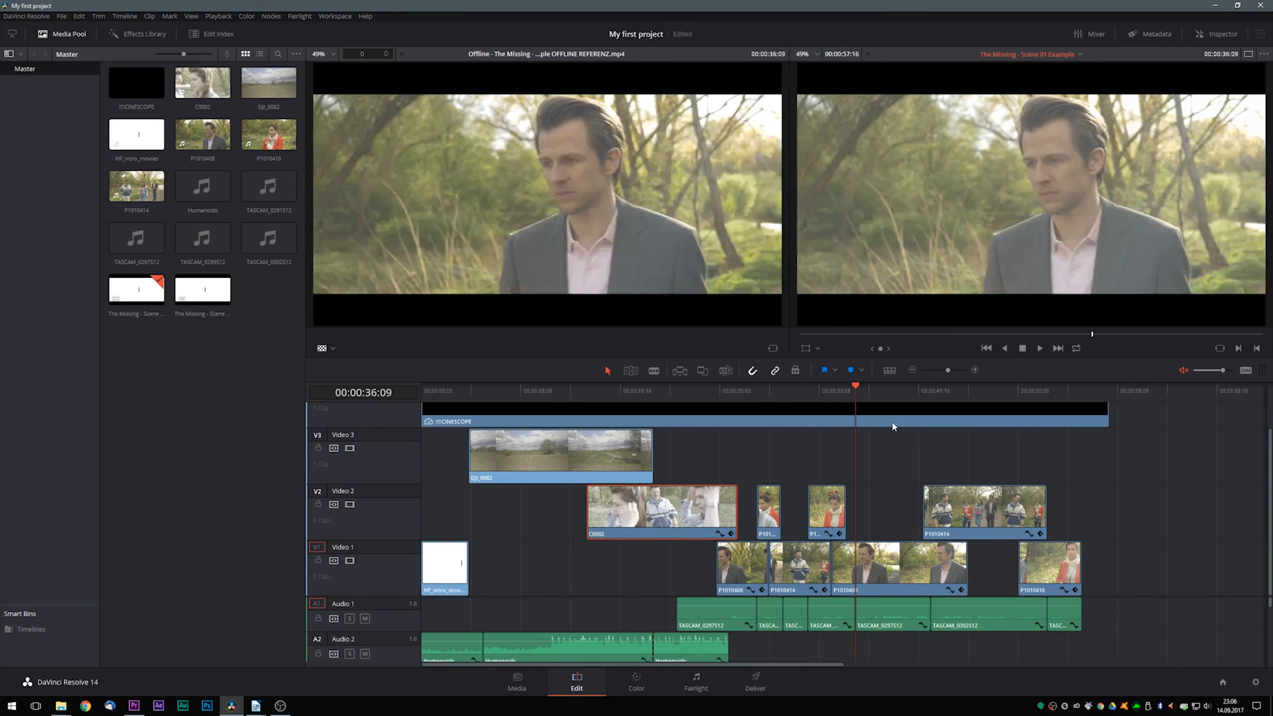
left_click(895, 402)
left_click(928, 401)
left_click(898, 399)
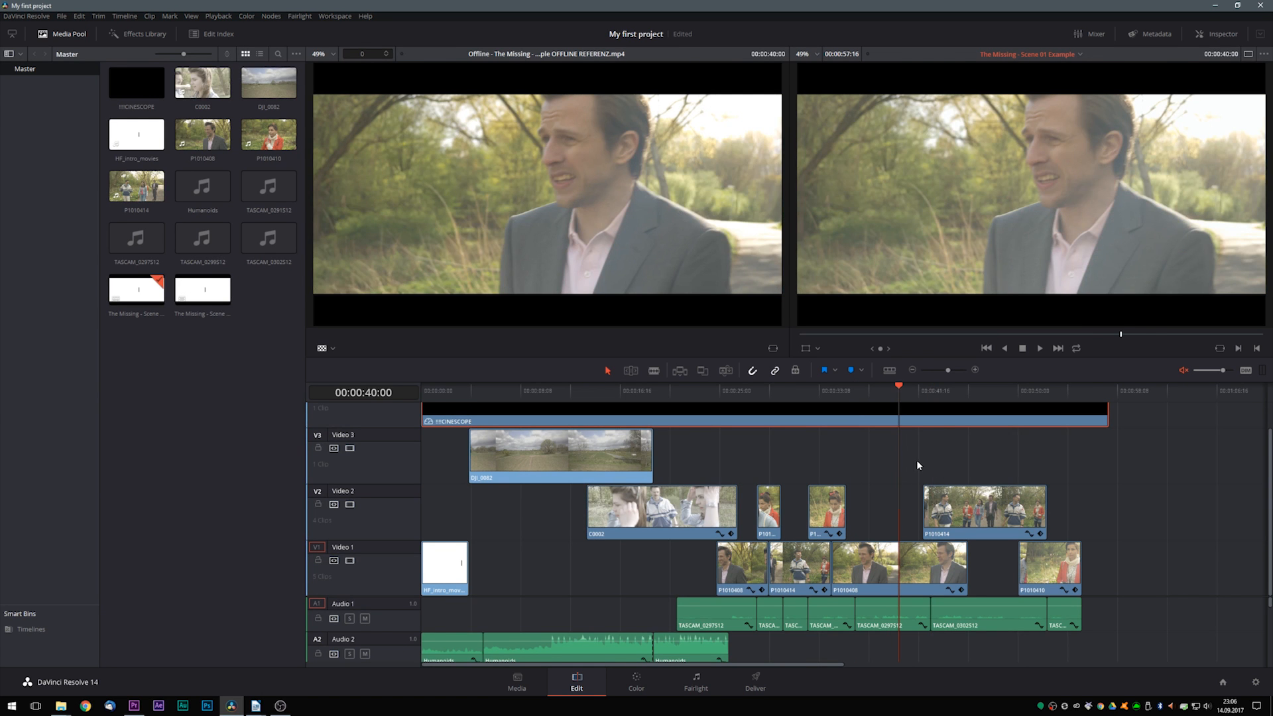
left_click(989, 396)
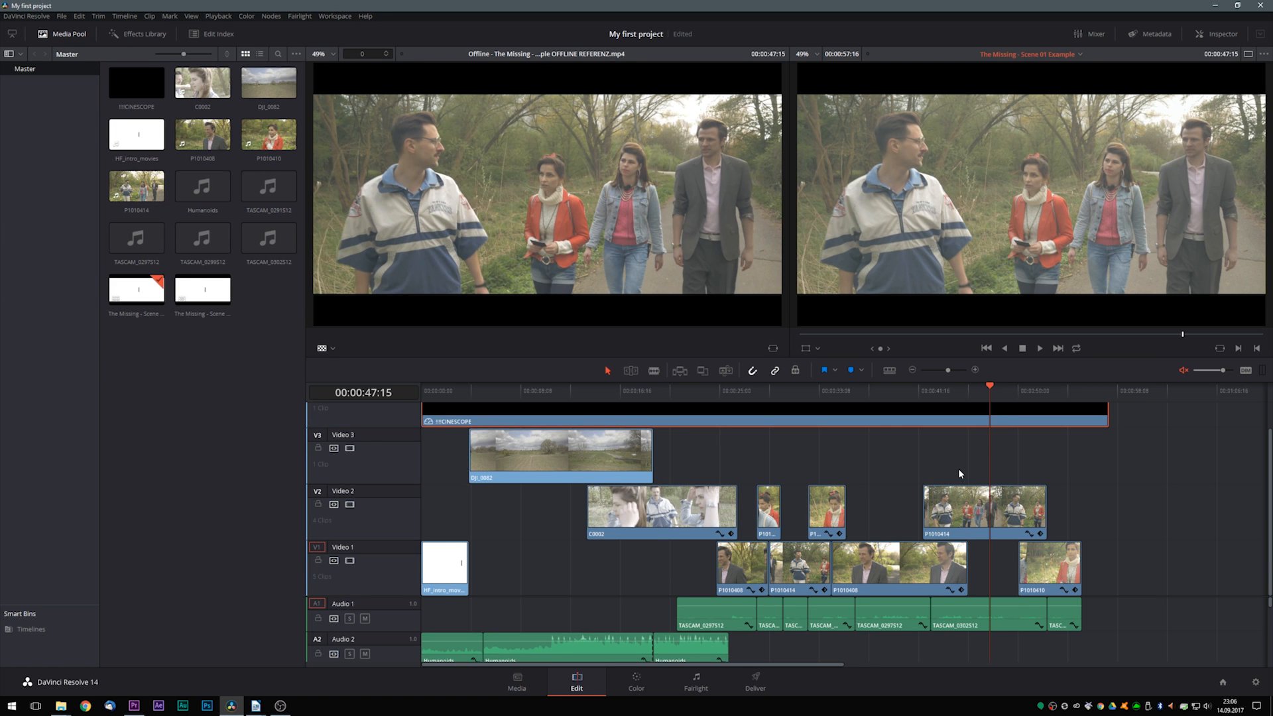
left_click(990, 502)
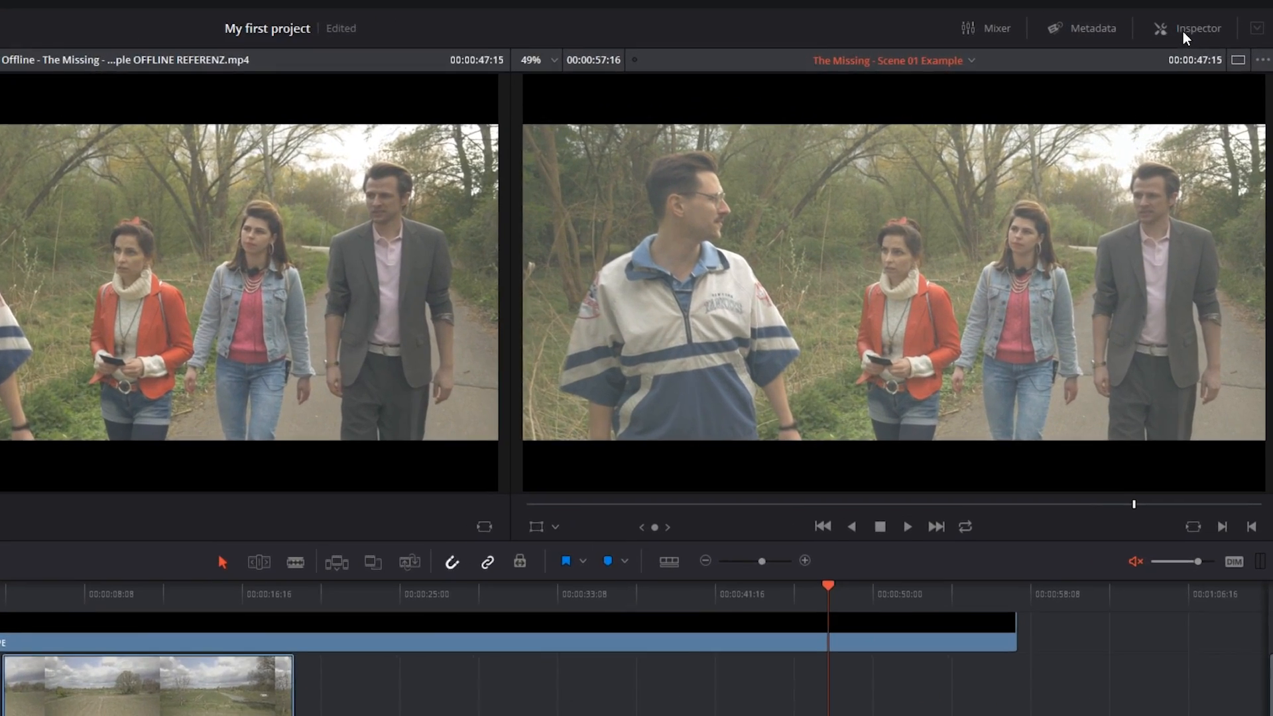
left_click(1200, 34)
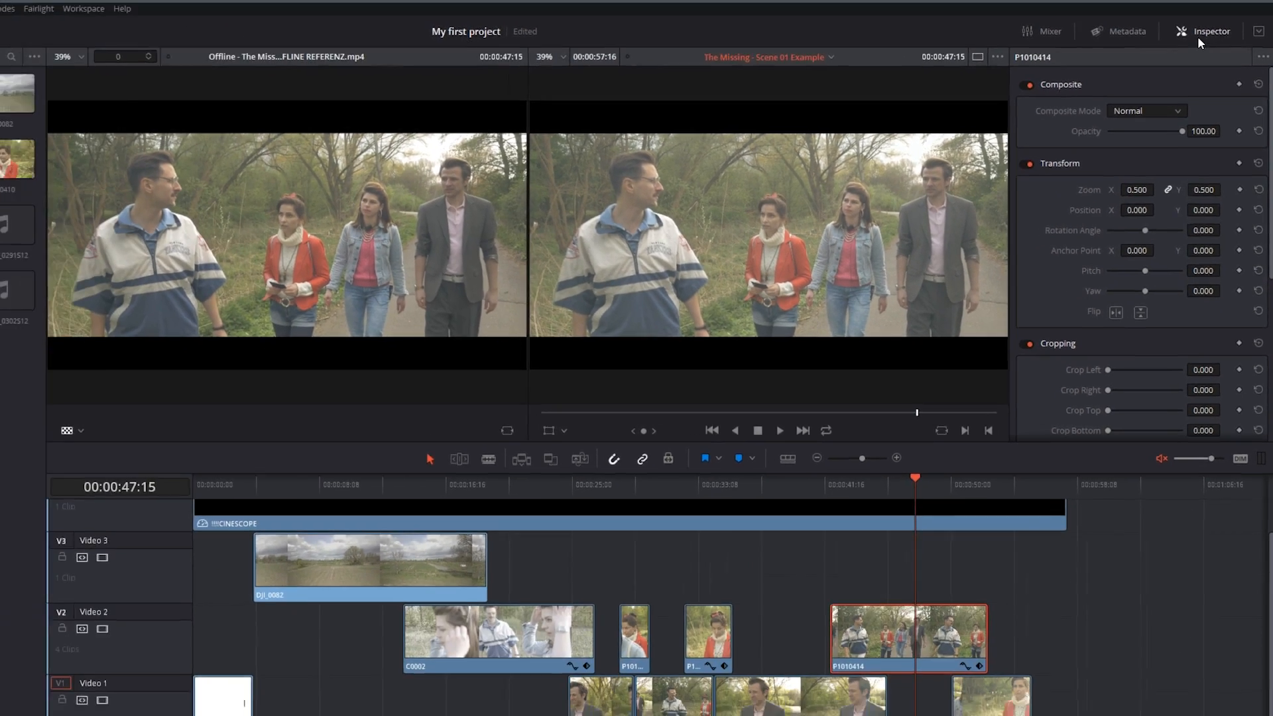
left_click(1205, 33)
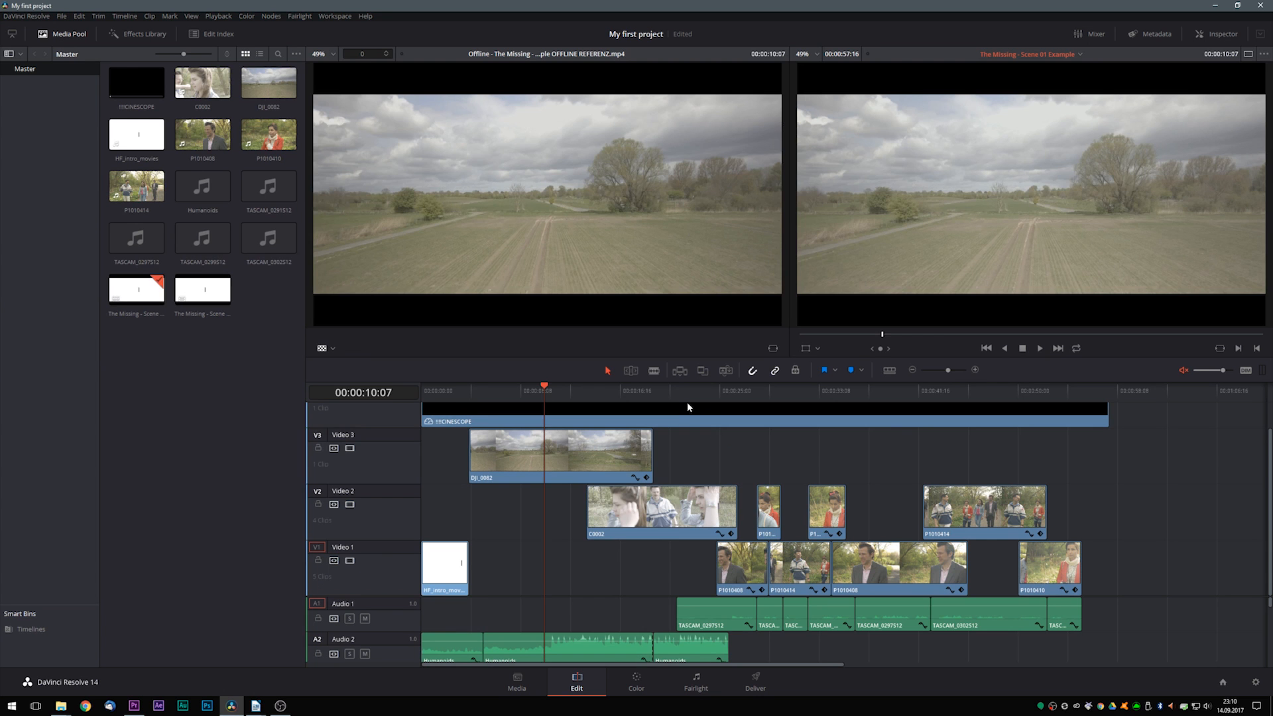
- Compare clip C0002 on Video 2 with the offline reference, and slip its content in trim mode to adjust the visible section
left_click(677, 395)
left_click(685, 507)
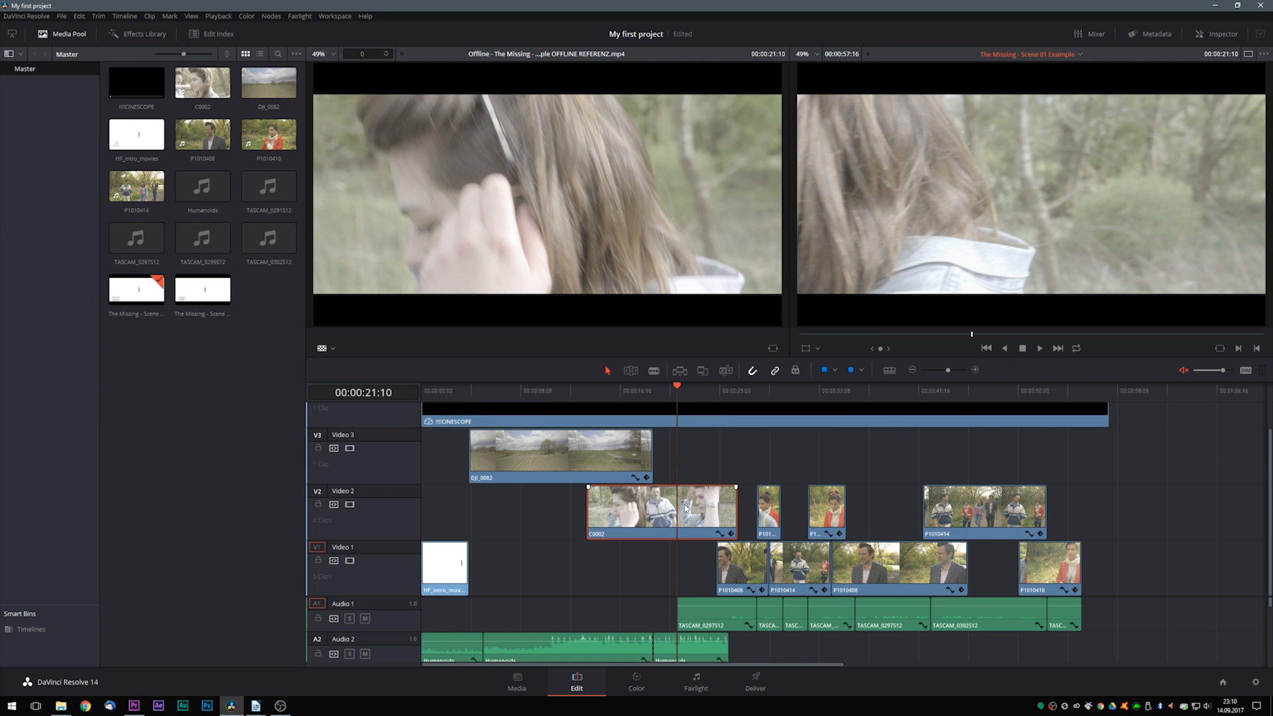
mouse_move(683, 388)
left_mouse_down()
mouse_move(702, 394)
mouse_move(666, 404)
mouse_move(684, 417)
mouse_move(693, 400)
left_mouse_up()
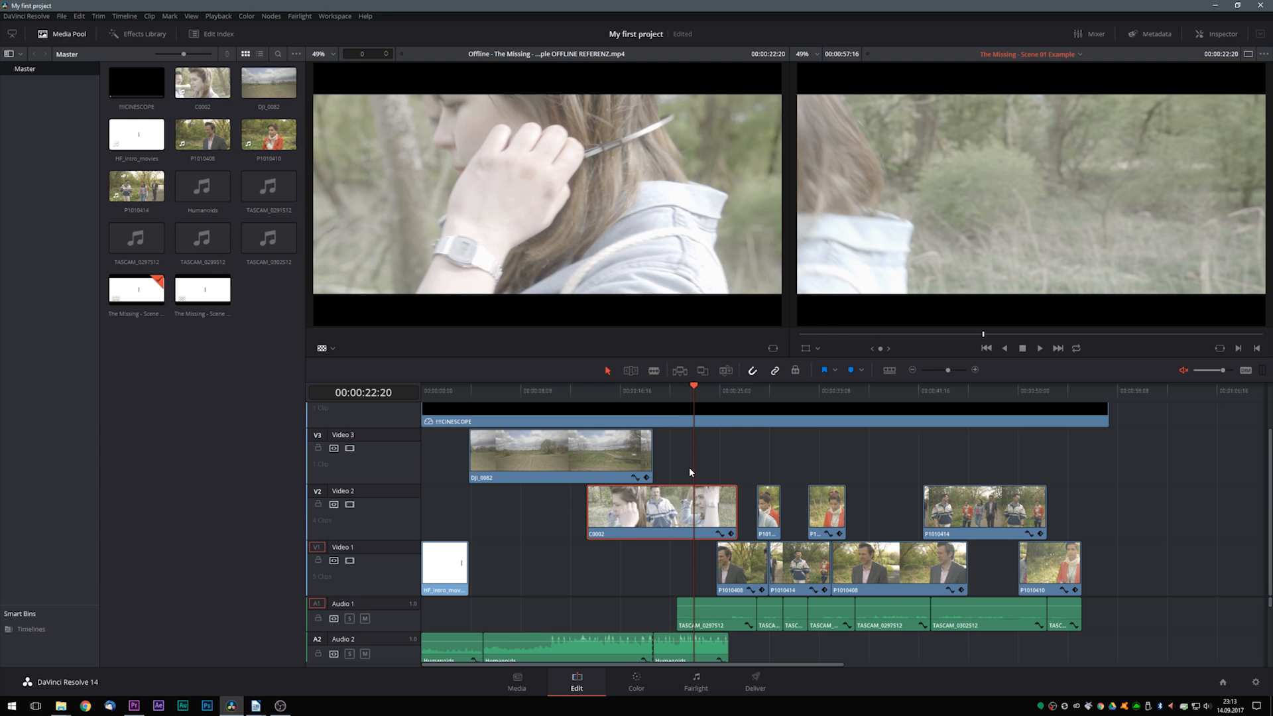
key("t")
left_click_drag(688, 512, 630, 518)
left_click_drag(649, 522, 649, 522)
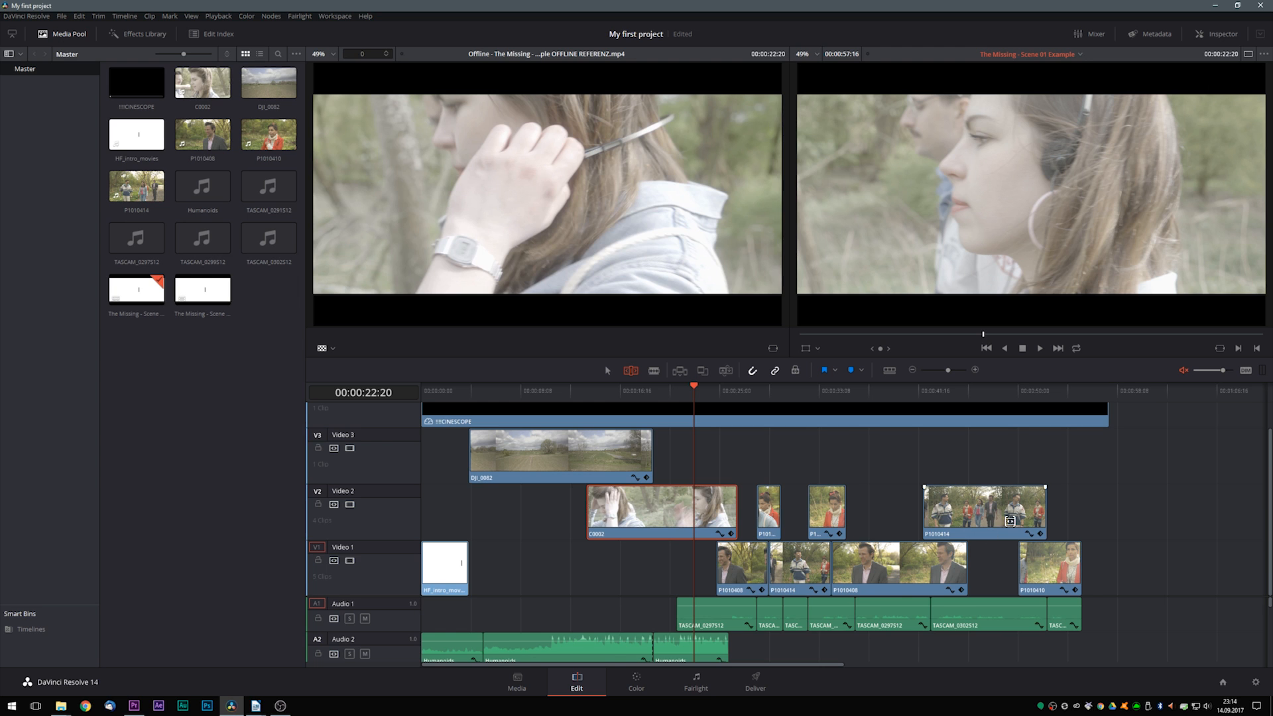
left_click(740, 455)
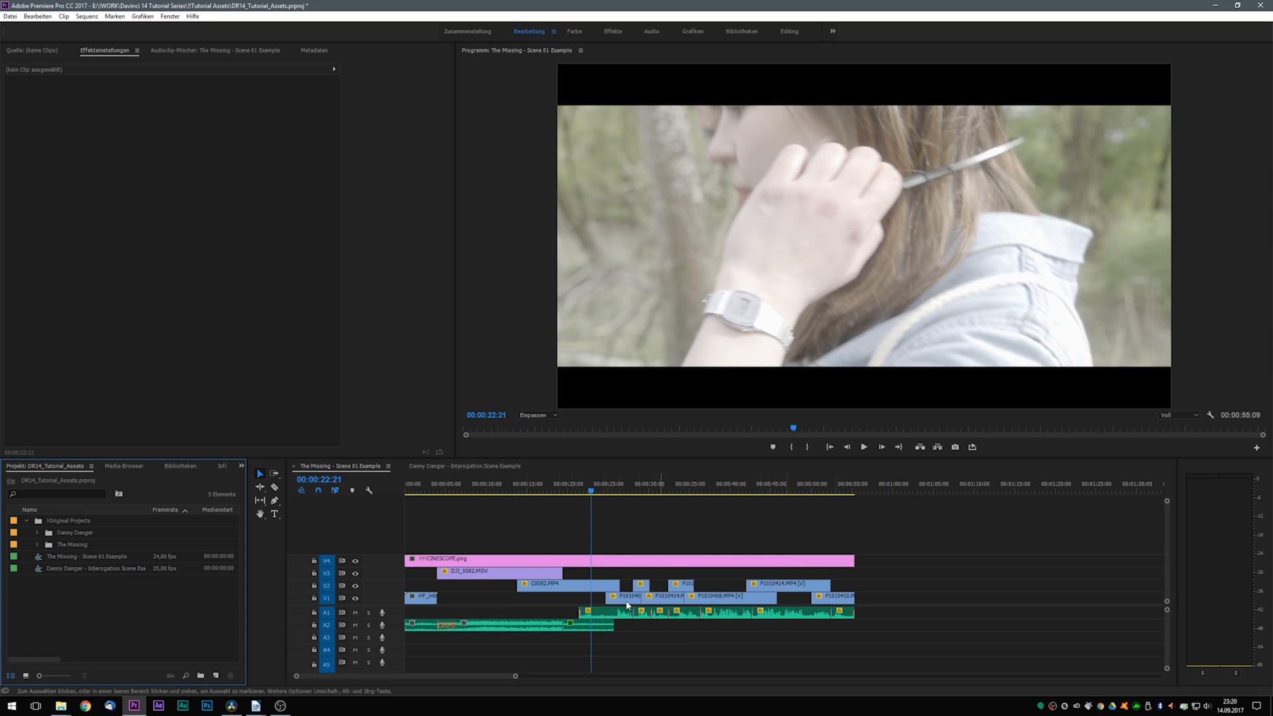
- Switch to Adobe Premiere Pro, duplicate the sequence The Missing - Scene 01 Example as The Missing - Scene 01 Example EDL, and open the copy
right_click(38, 557)
left_click(78, 147)
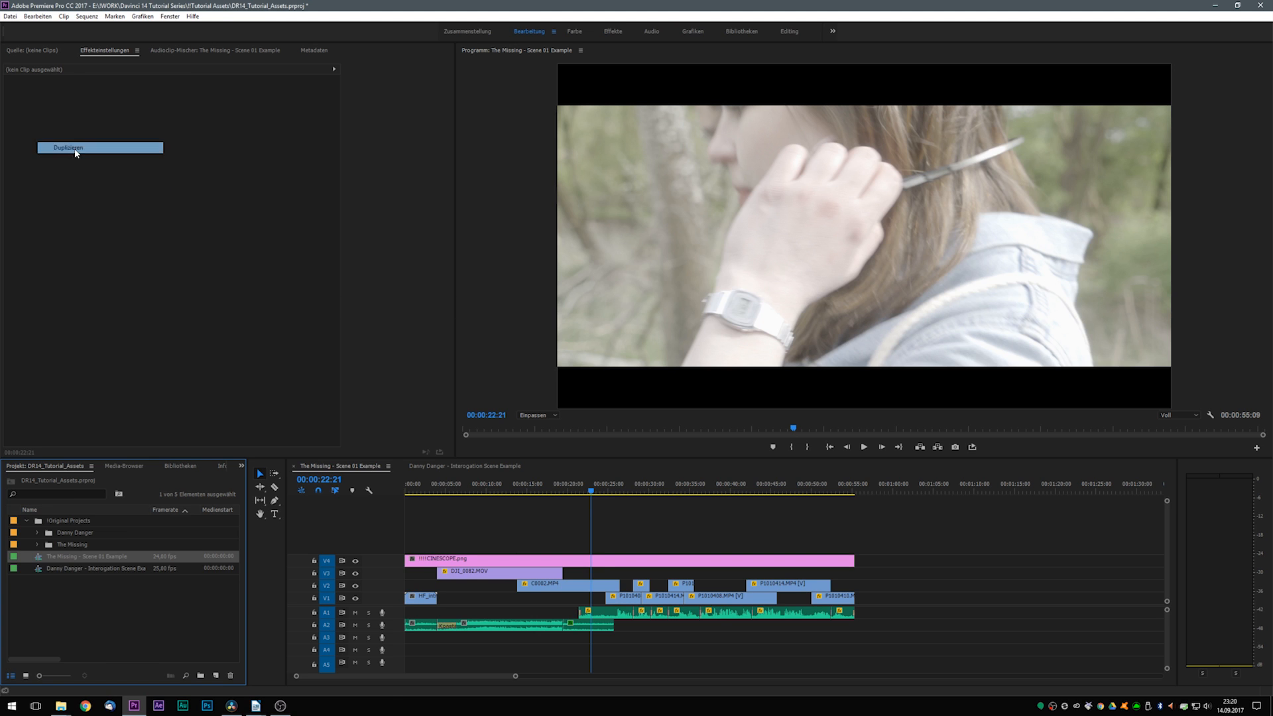
double_click(40, 568)
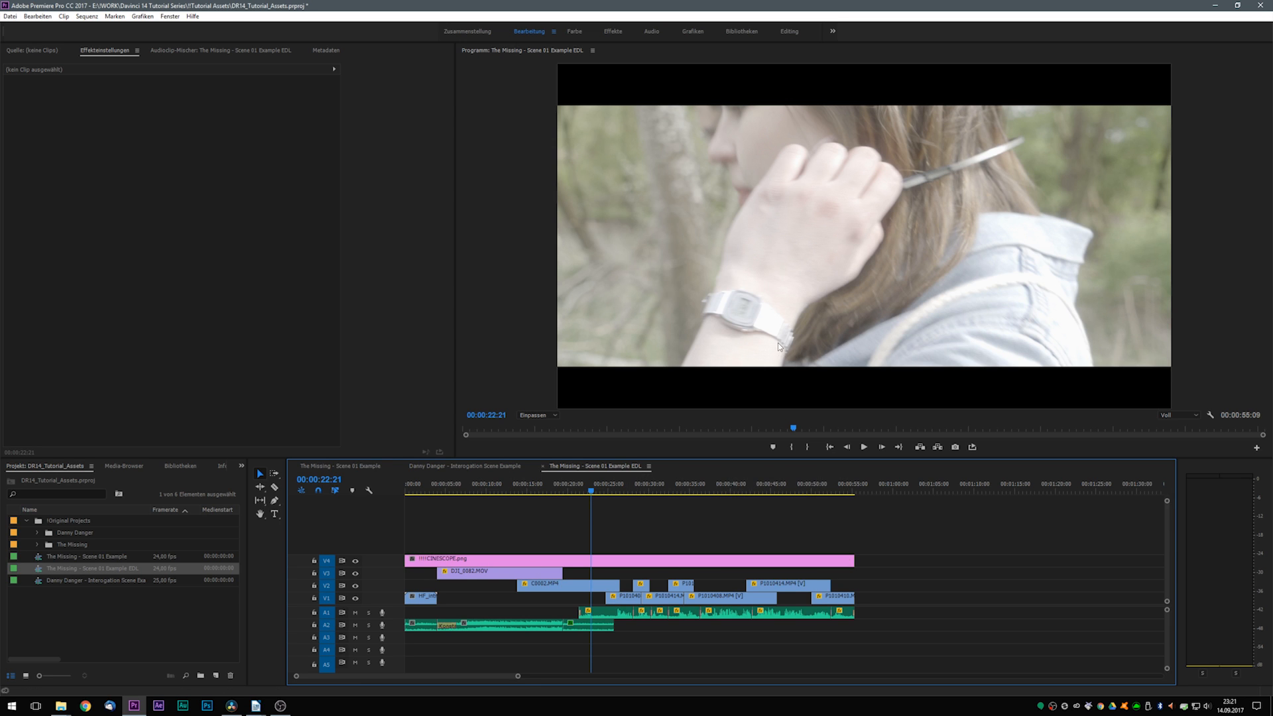
- Delete the CINESCOPE.png overlay from track V4 of the EDL sequence, and review the end of C0002.MP4 and the shot after it
left_click(633, 561)
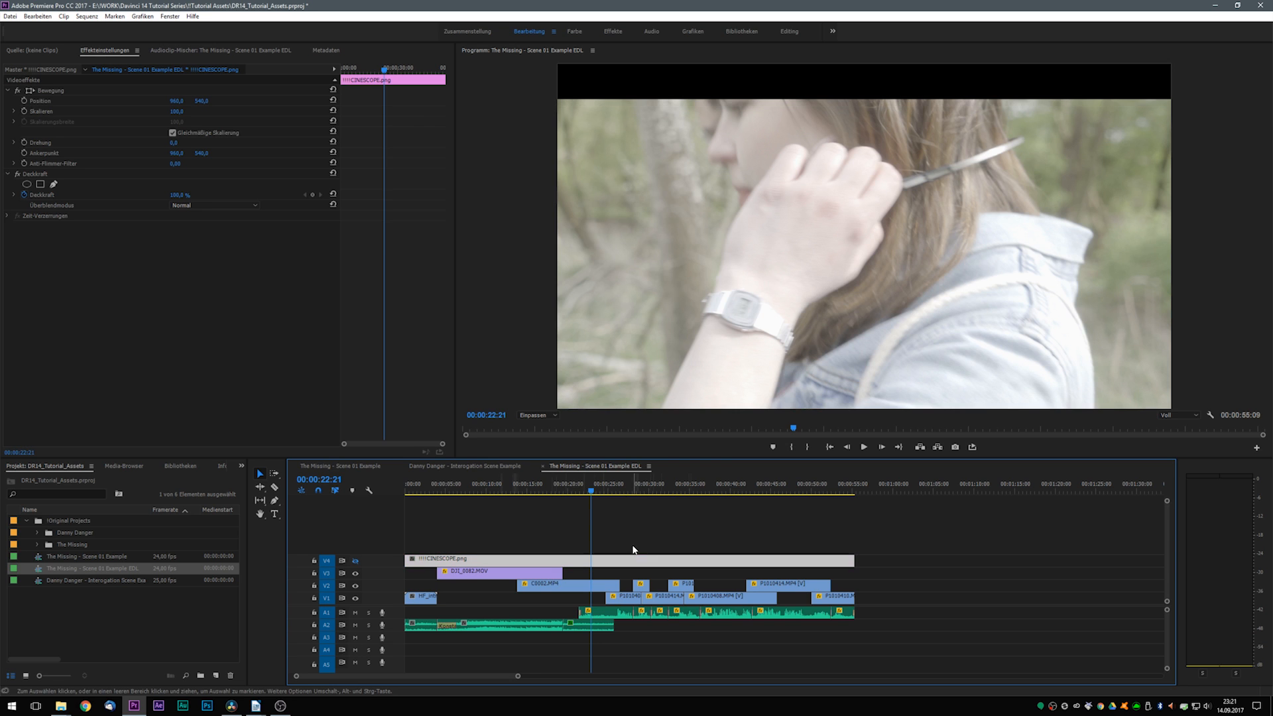
key("Delete")
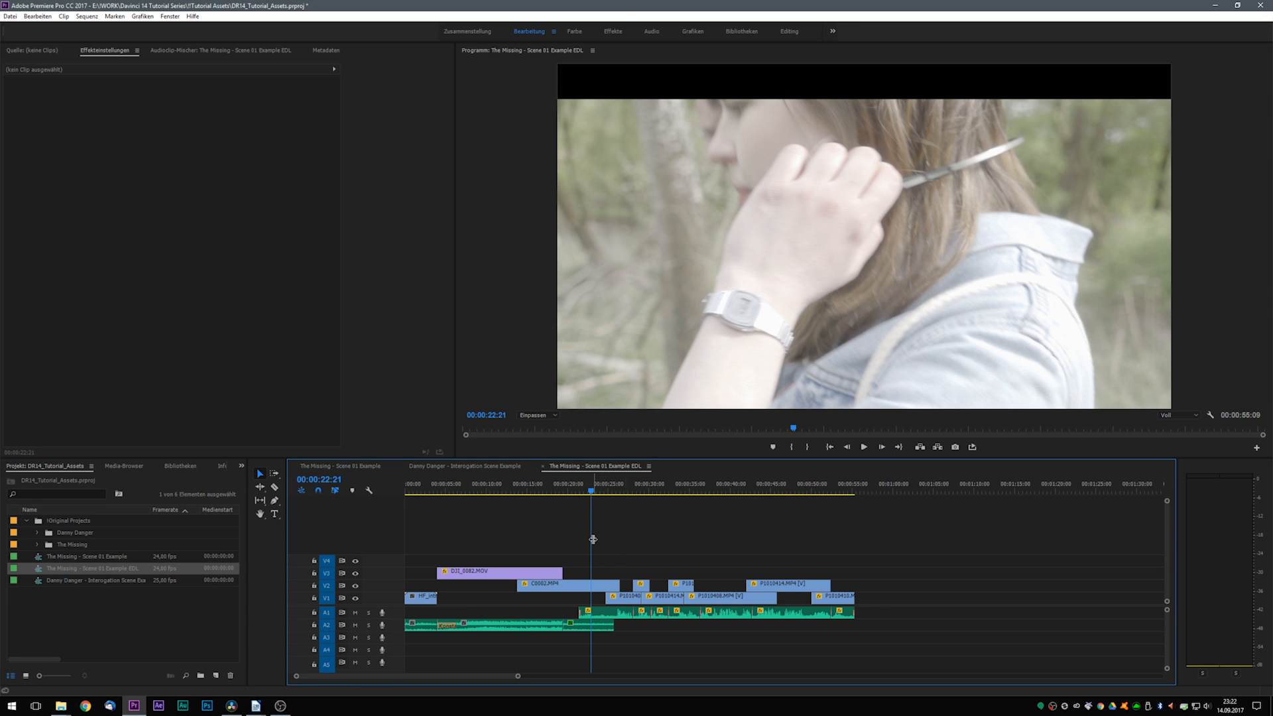
left_click_drag(619, 490, 612, 491)
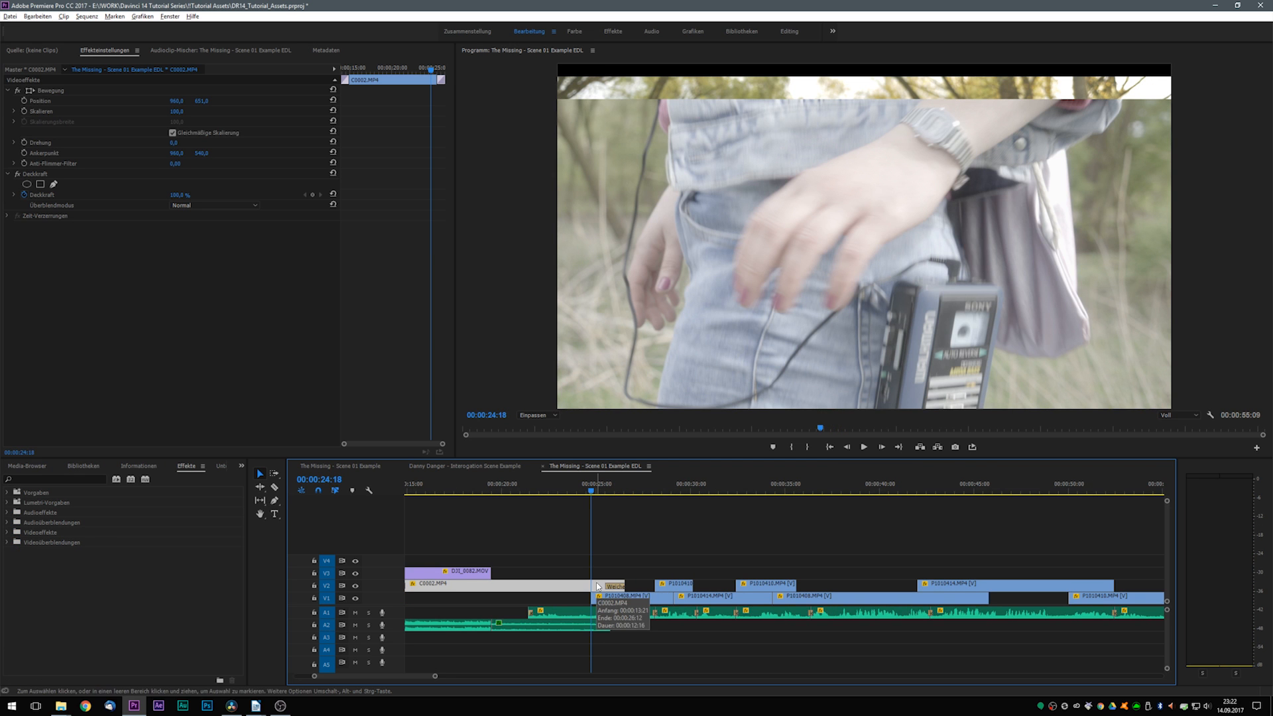
key("minus")
key("minus")
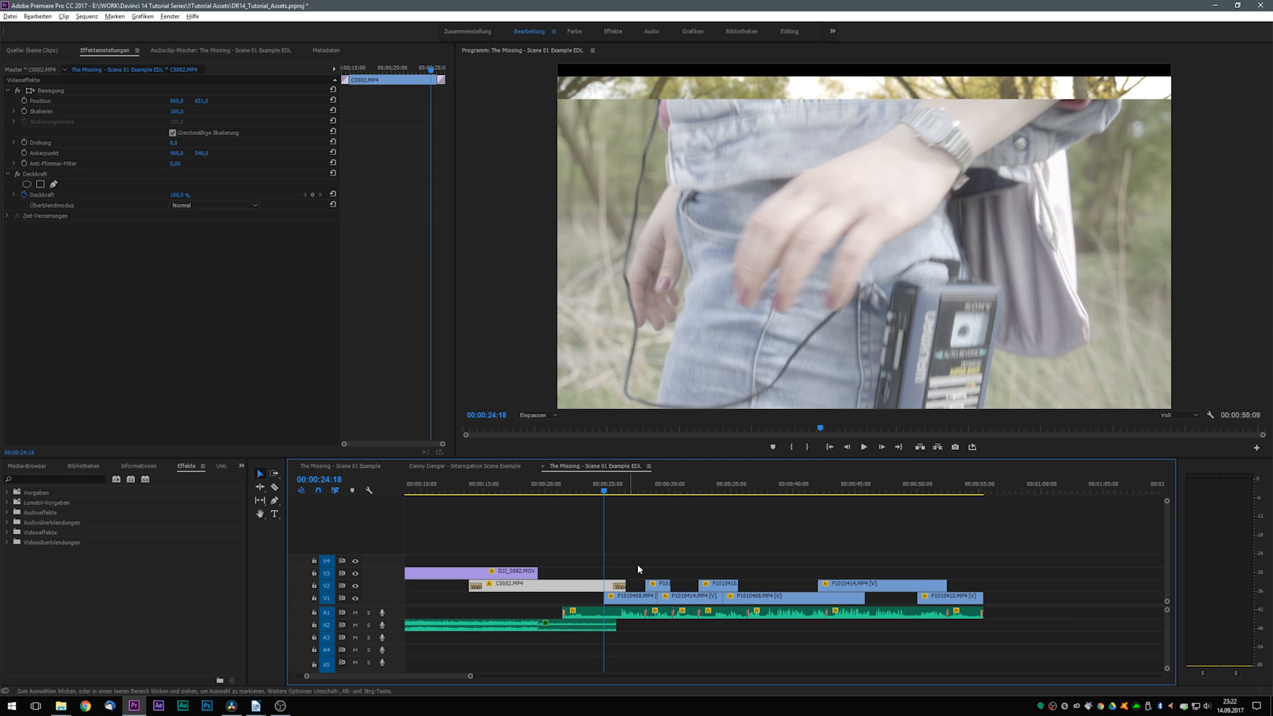
left_click(638, 555)
left_click_drag(610, 491, 631, 494)
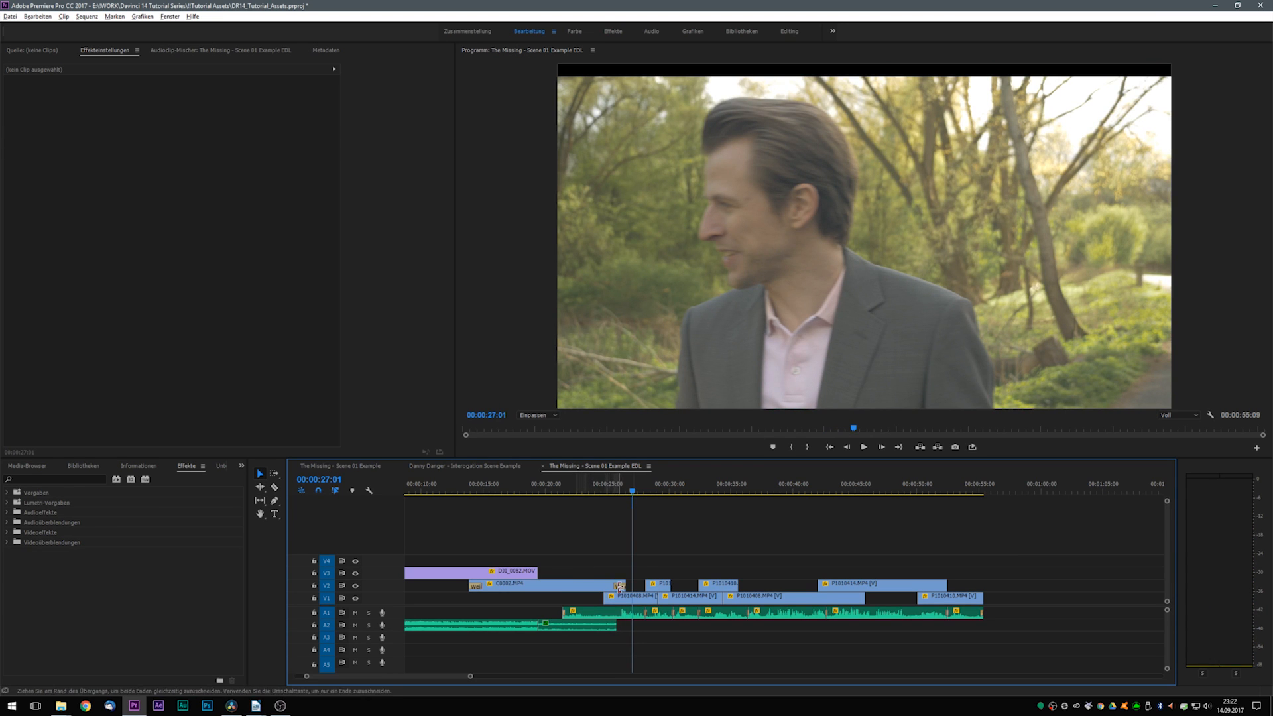
- Flatten the video onto one track by moving DJI_0082.MOV down to V2, and all V2 clips down to V1
scroll(553, 641, "down", 1)
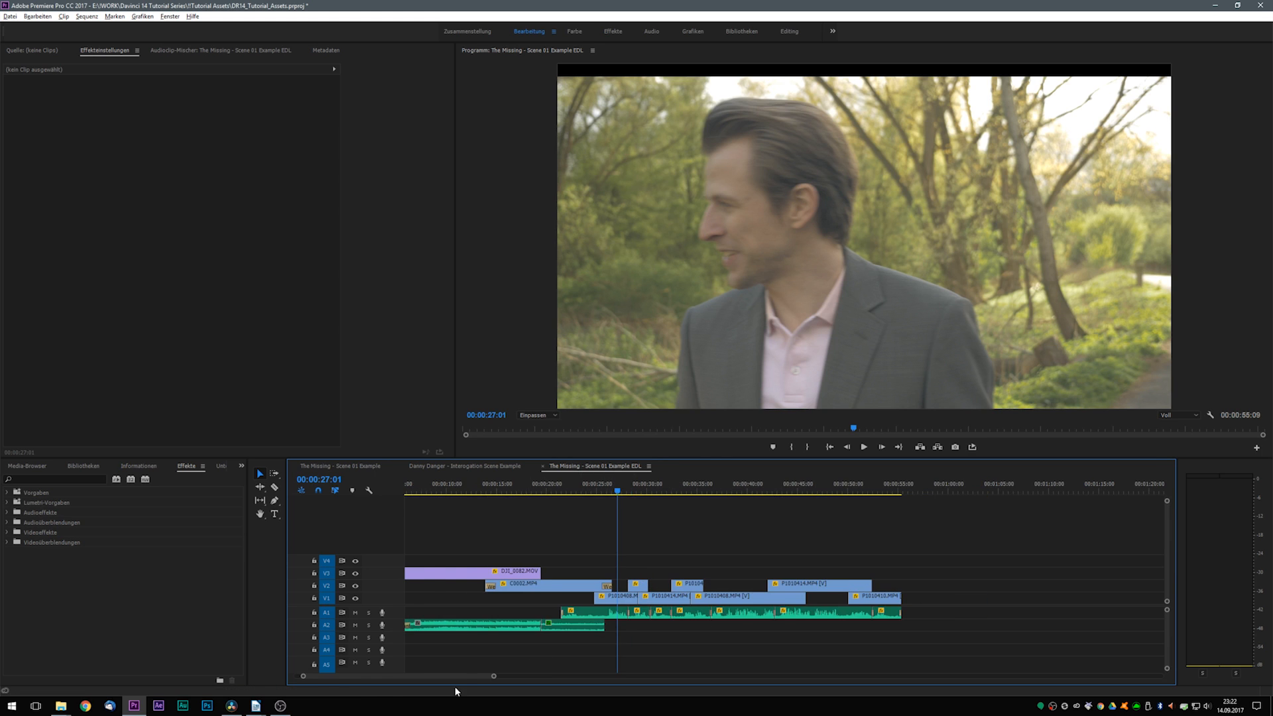
left_click_drag(457, 677, 442, 676)
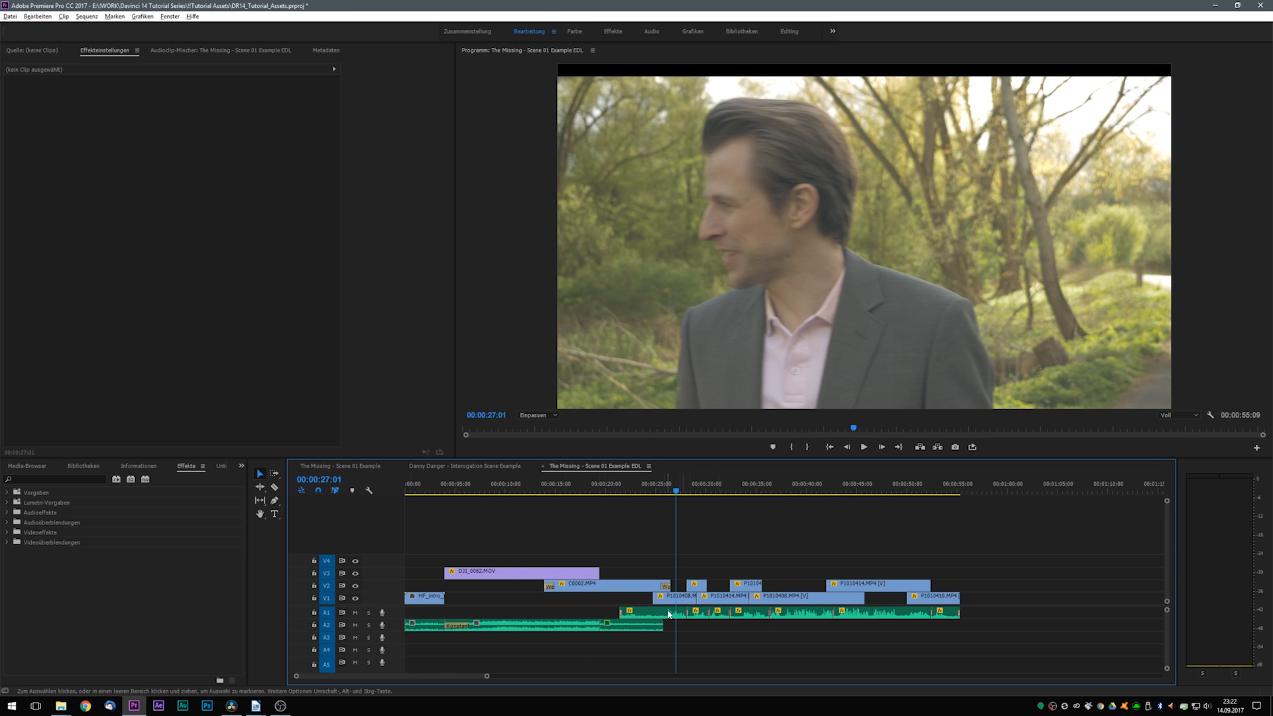
left_click(505, 574)
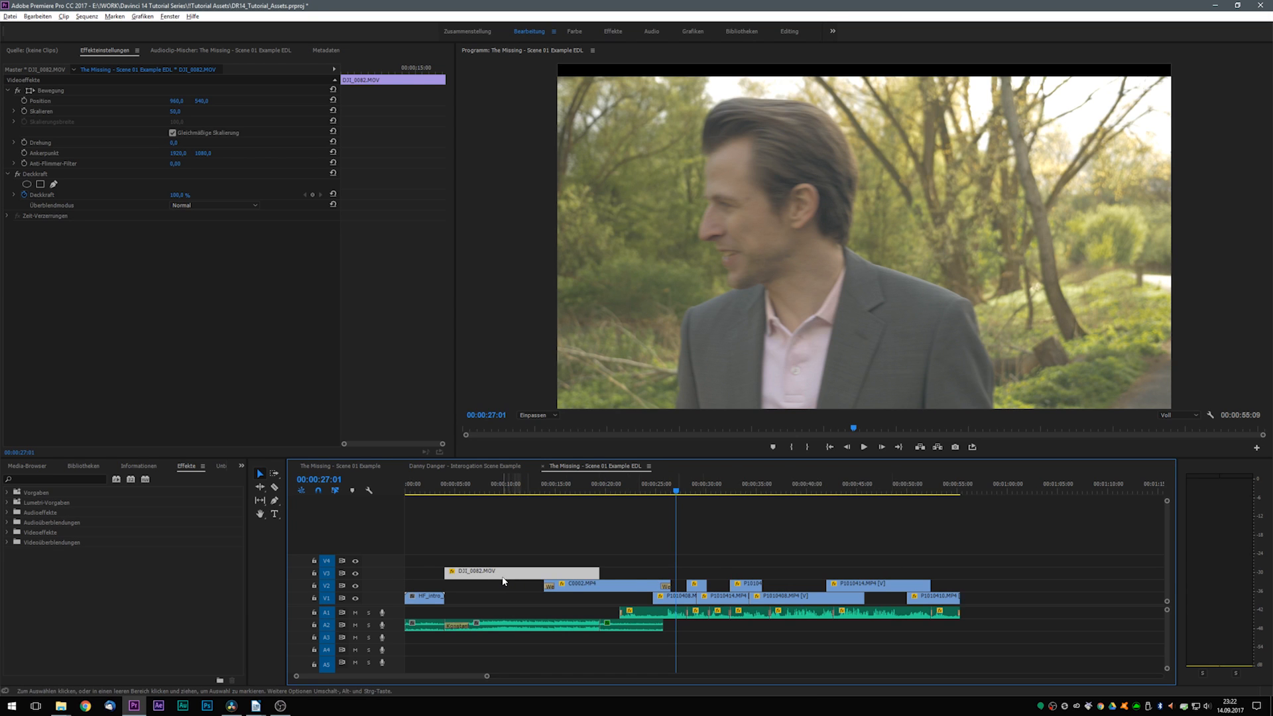
left_click_drag(502, 574, 502, 581)
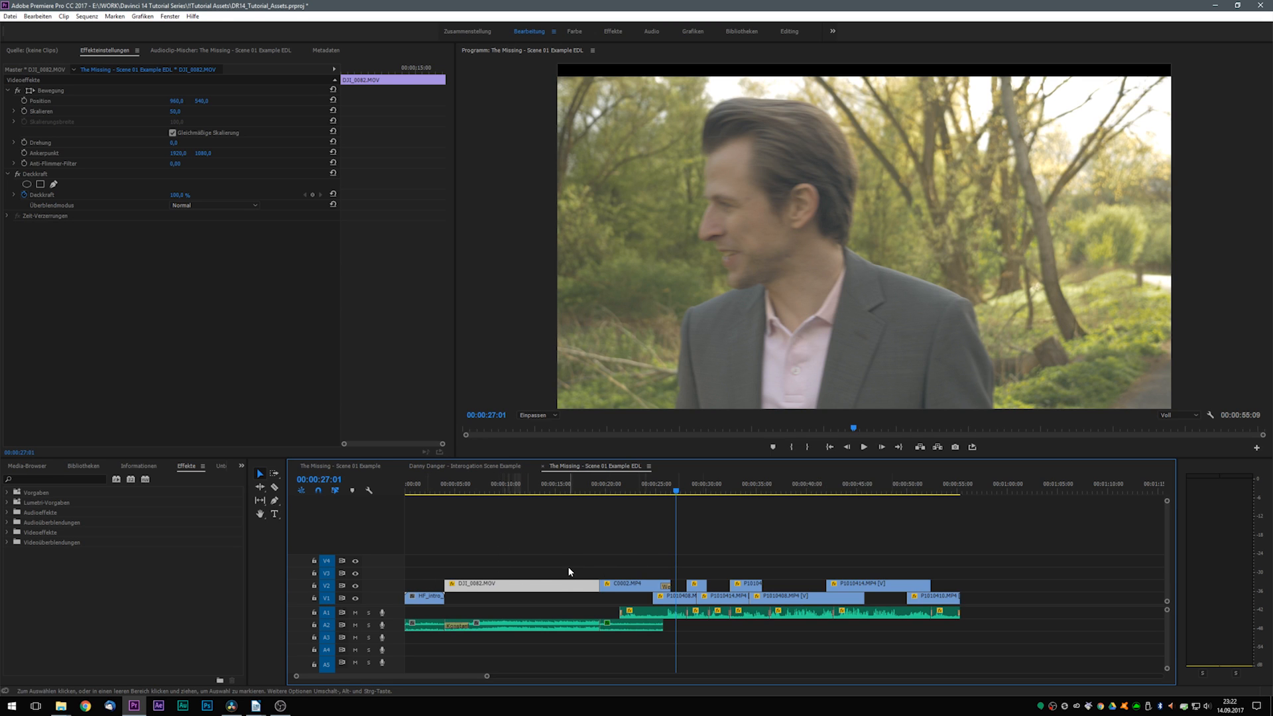
left_click_drag(423, 567, 1013, 582)
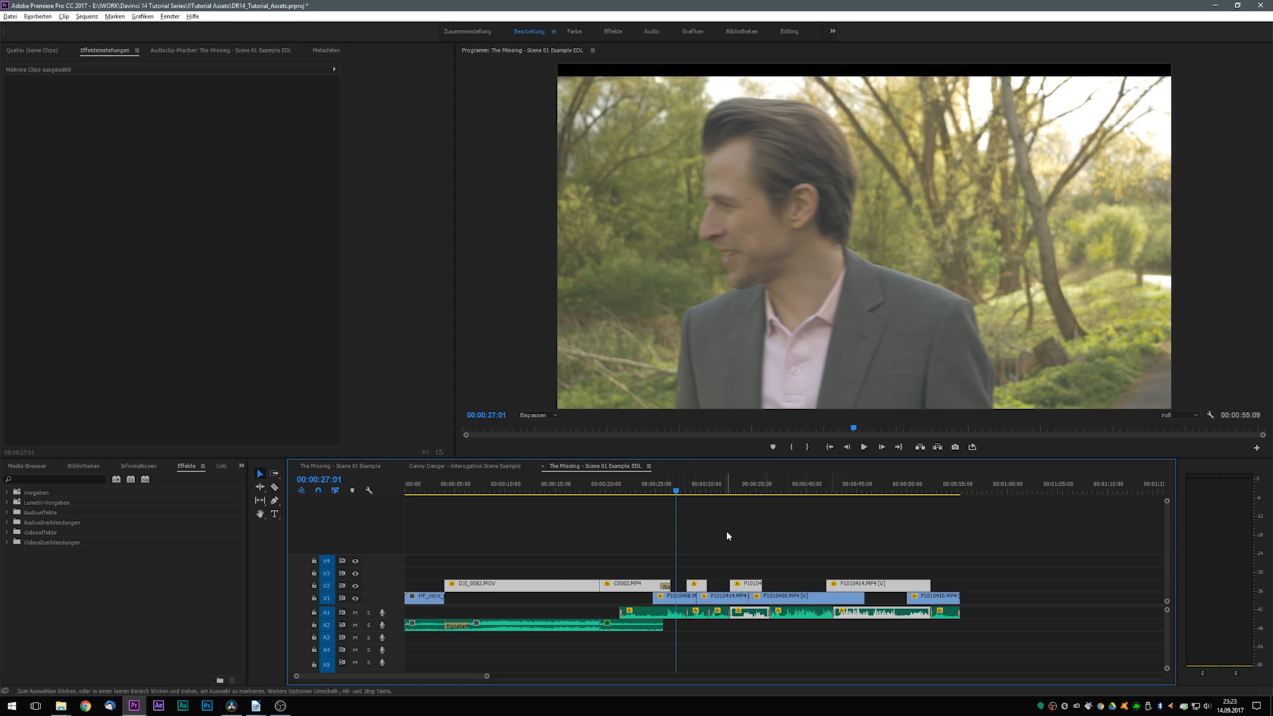
key("alt+Down")
left_click(757, 539)
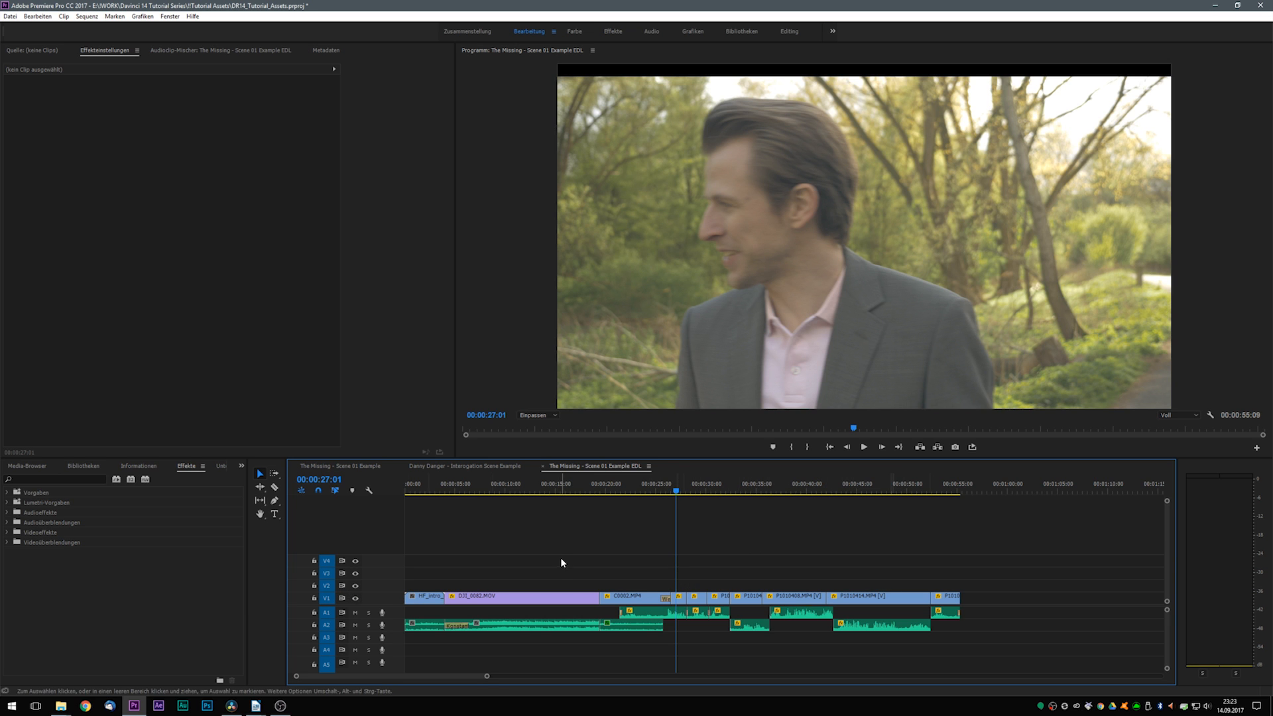
- Replace the Weiche Blende at the end of C0002.MP4 with a dissolve spanning the cut to the next clip, and check the transition
left_click_drag(660, 491, 678, 498)
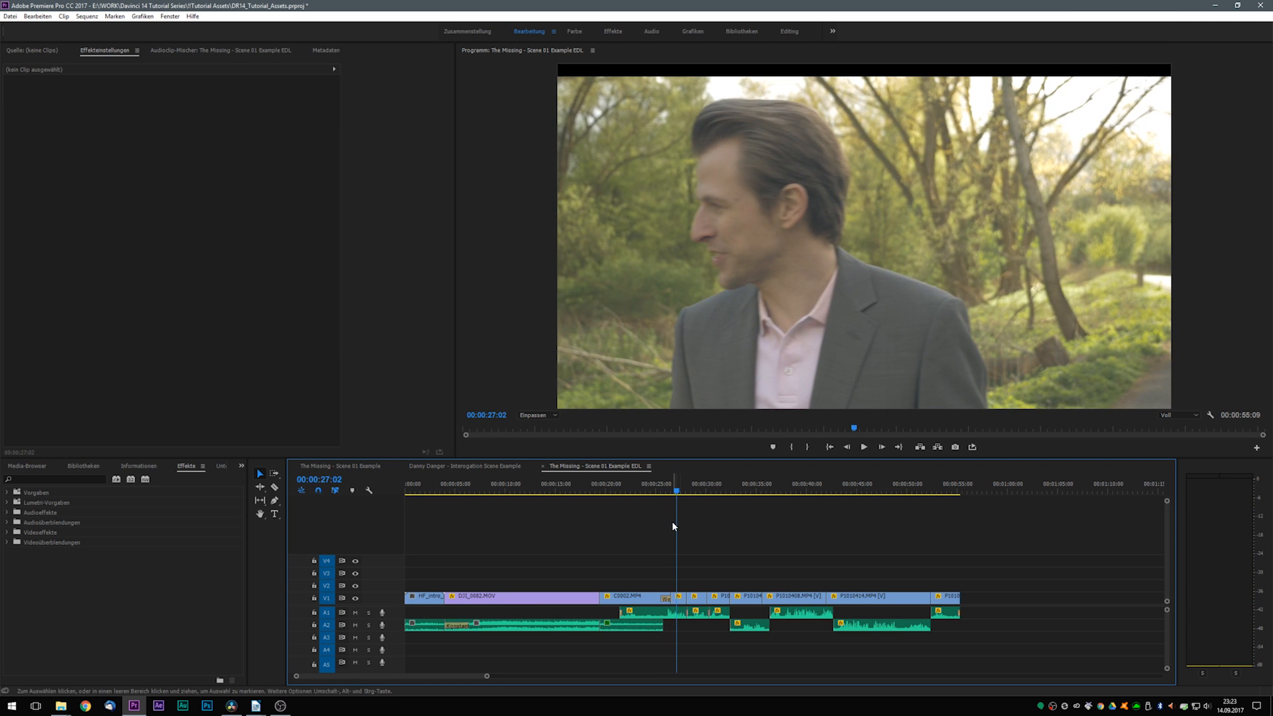
left_click(665, 599)
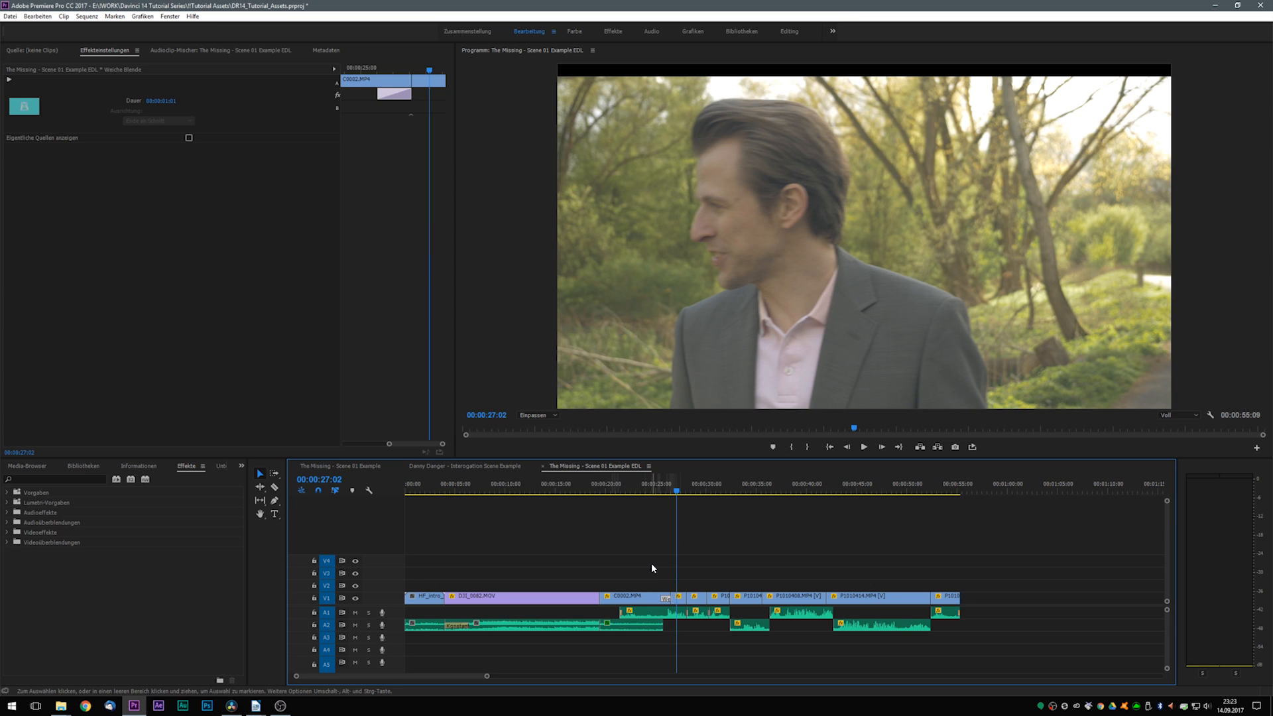
left_click(651, 568)
left_click_drag(650, 575, 673, 589)
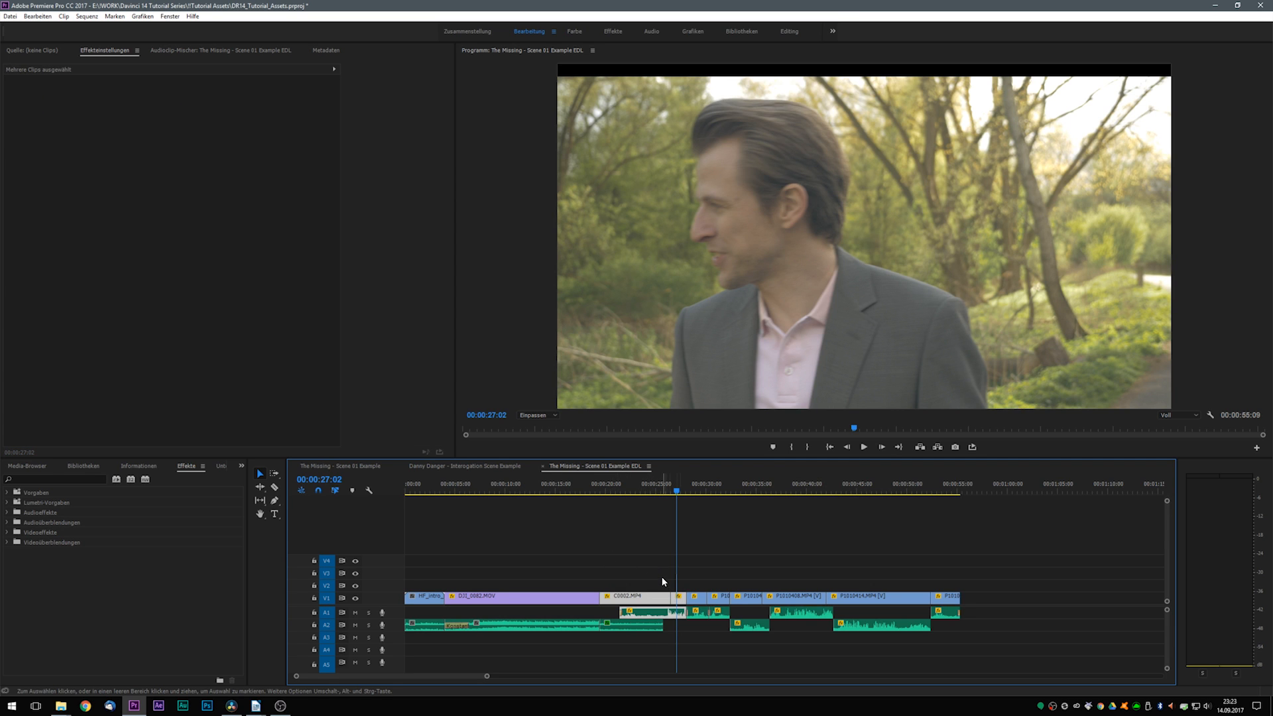
left_click(666, 490)
mouse_move(667, 489)
left_mouse_down()
mouse_move(681, 494)
mouse_move(669, 500)
left_mouse_up()
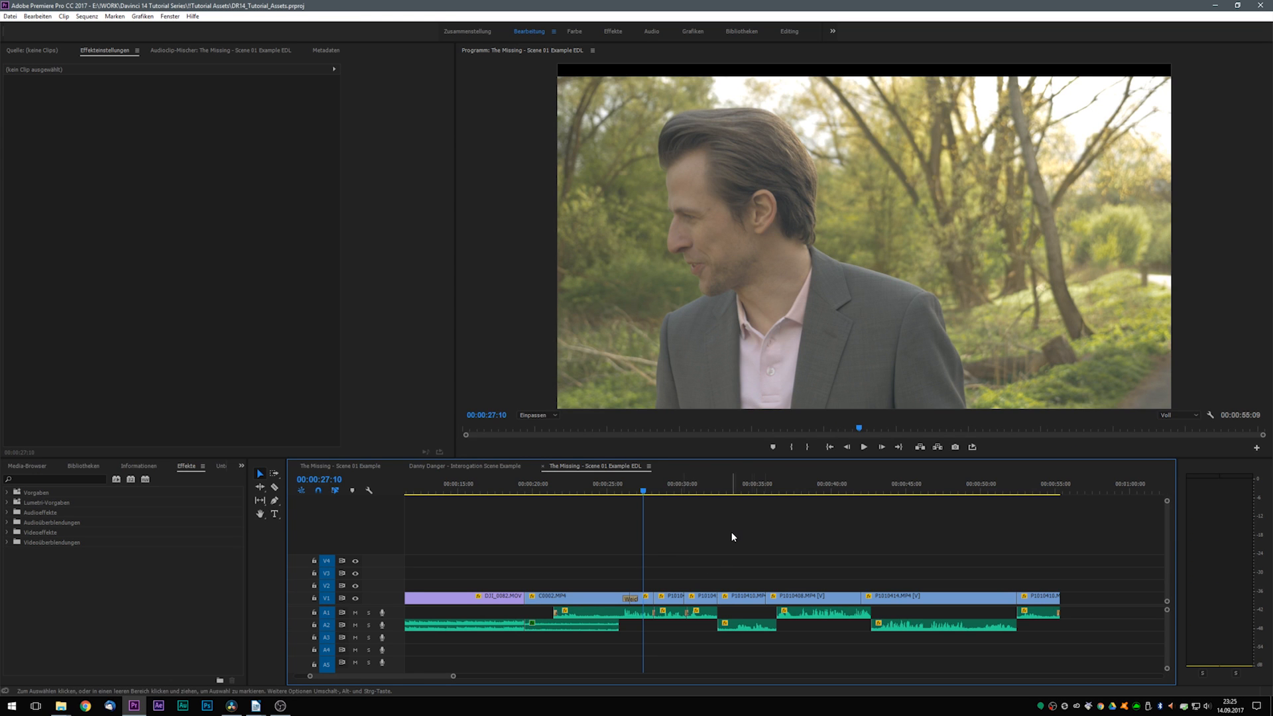
- Export the EDL sequence as a DNxHR/DNxHD MXF OP1a file at the resolution 1080p DNxHD HQX 10-Bit
key("ctrl+m")
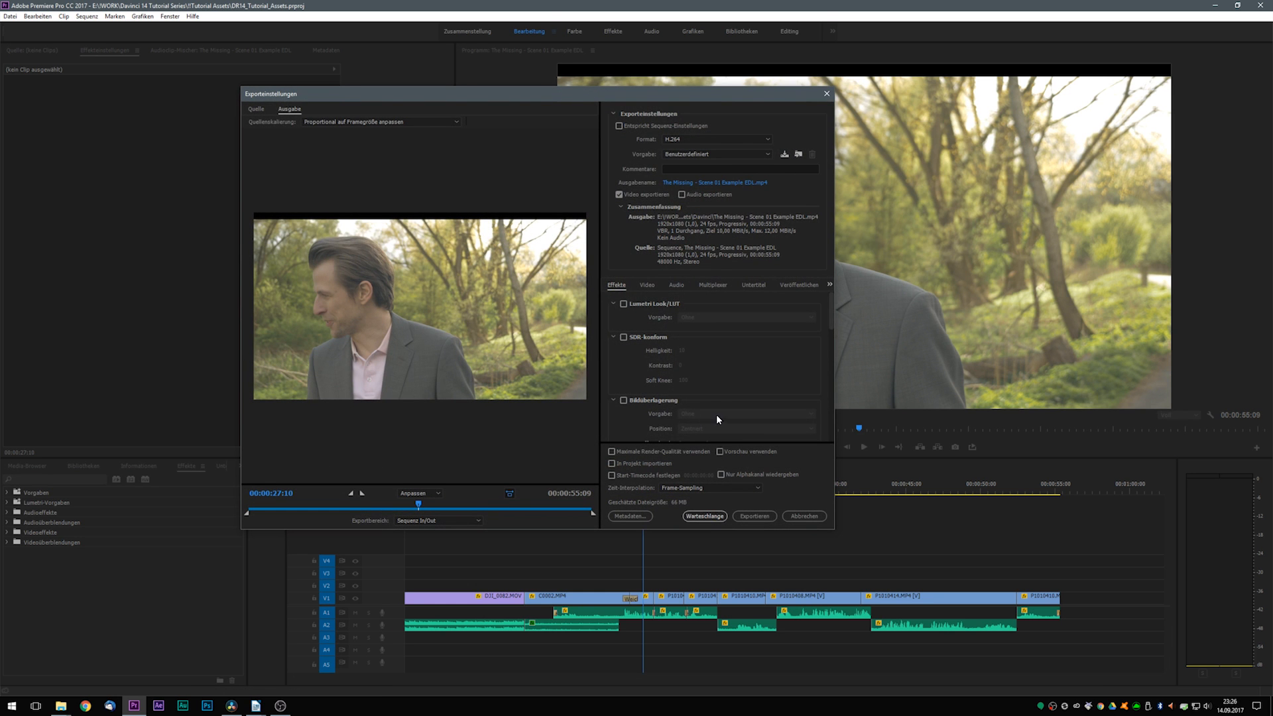
left_click_drag(676, 93, 763, 115)
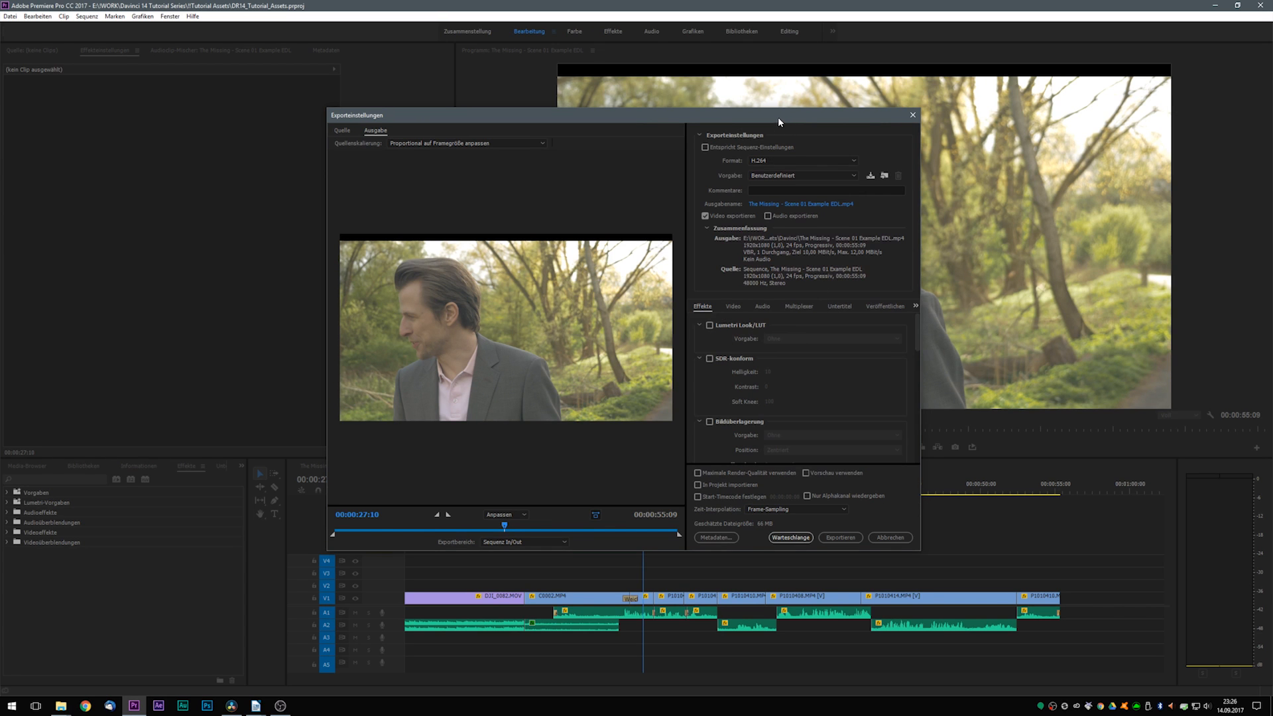
left_click_drag(778, 117, 755, 124)
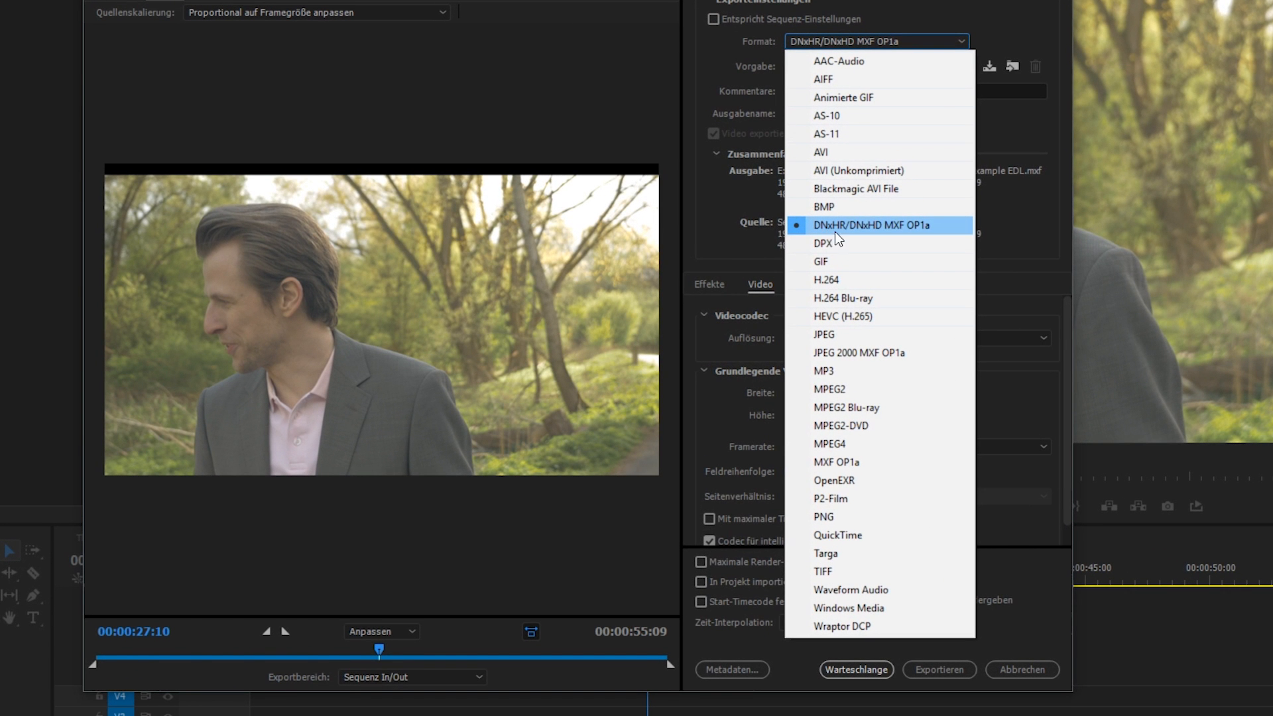
left_click(873, 228)
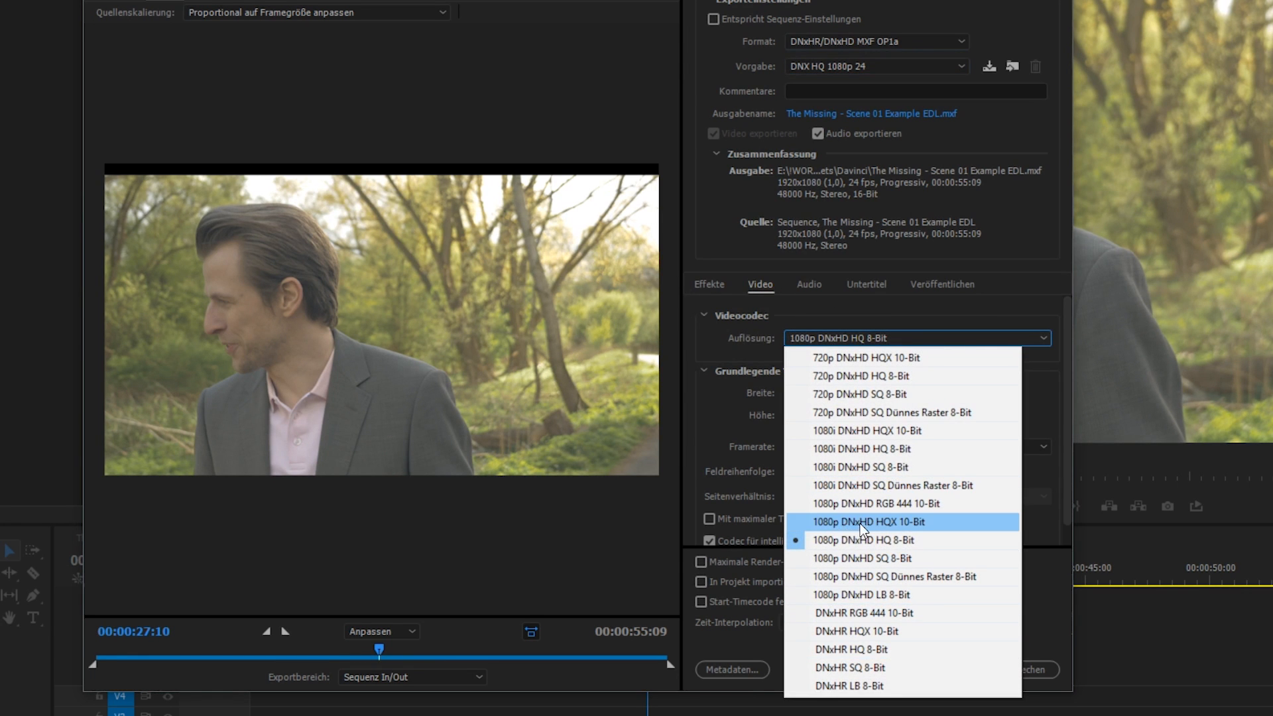
left_click(919, 529)
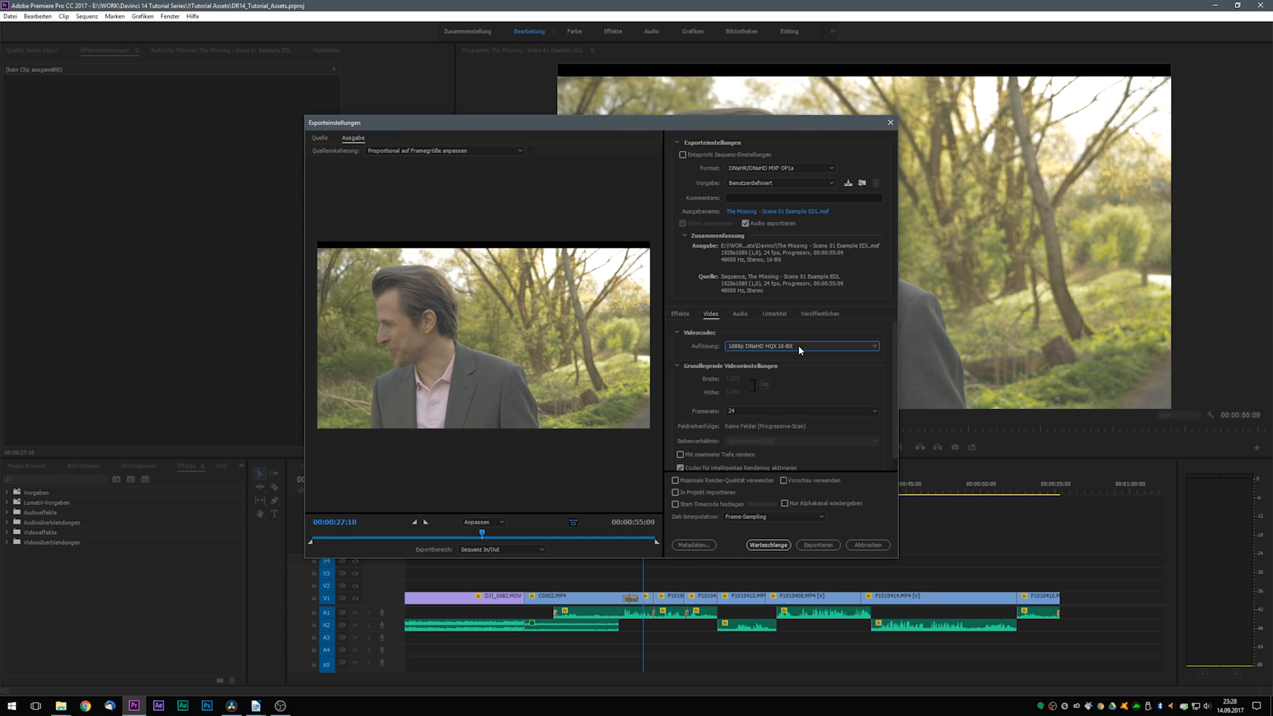
left_click(818, 545)
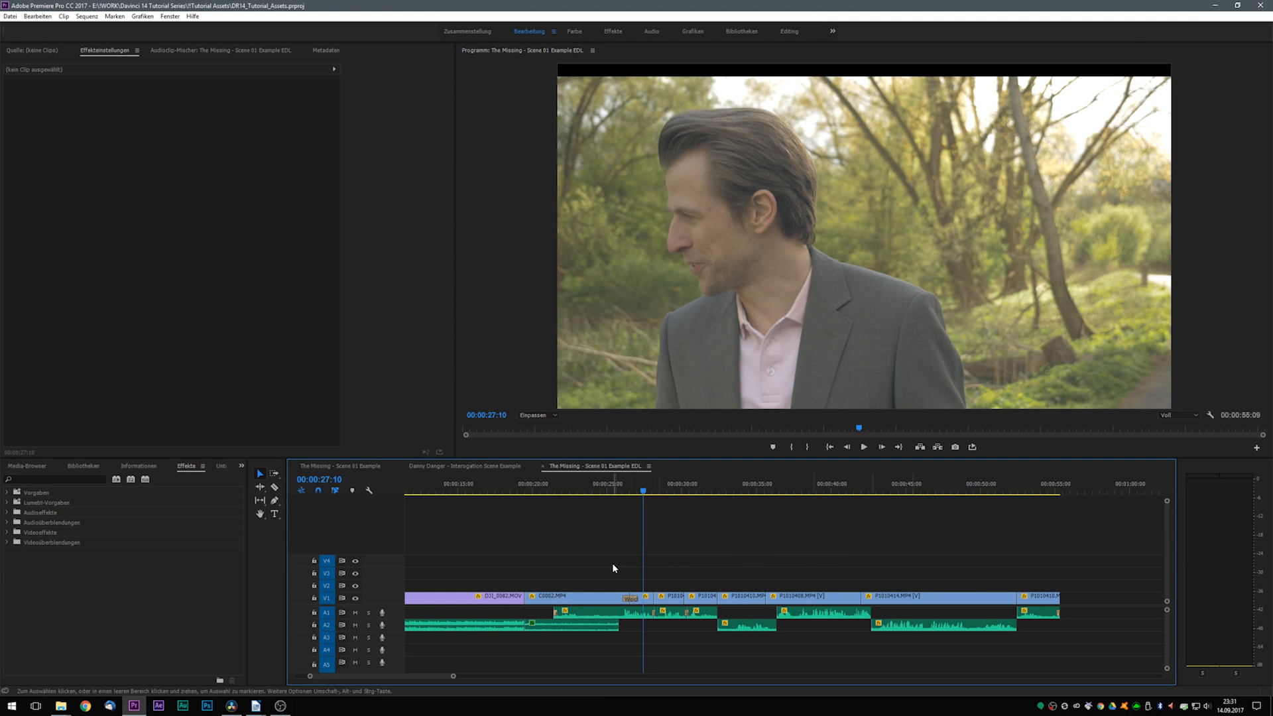
- Export the sequence's Video 1 track as a CMX3600 EDL named The Missing - Scene 01 Example EDL in the Davinci folder
left_click(10, 16)
mouse_move(64, 295)
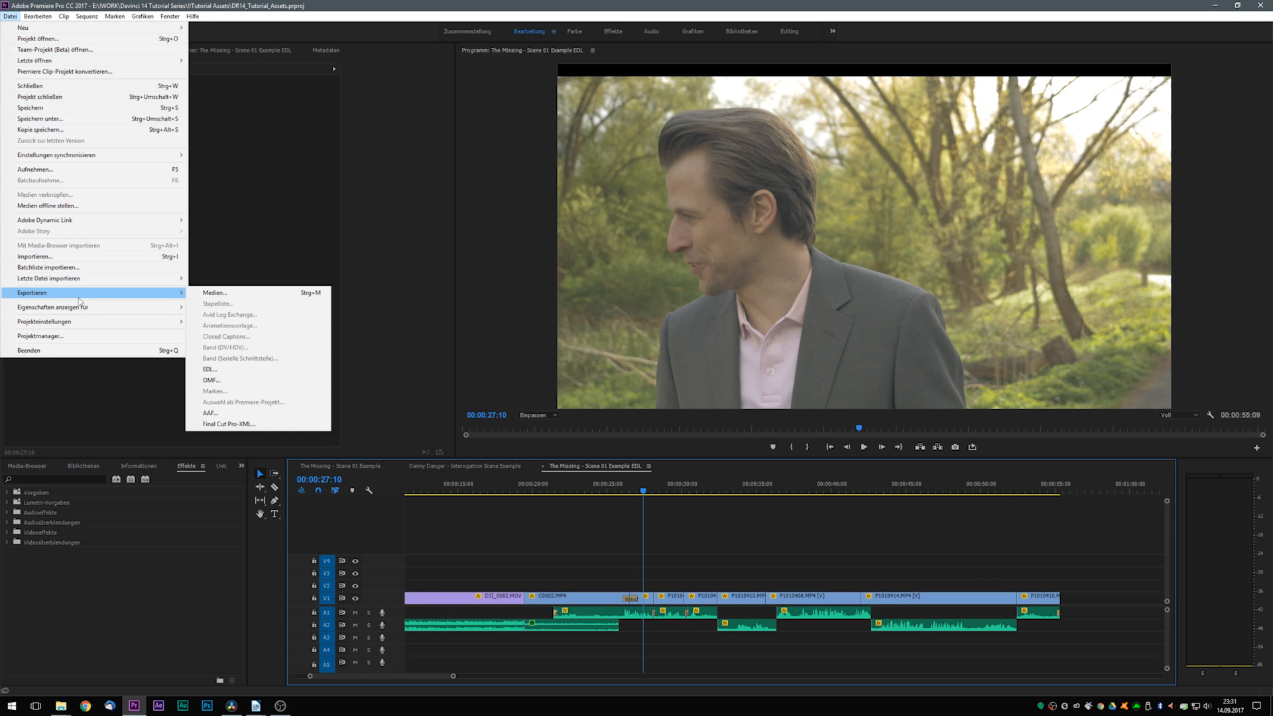
left_click(229, 370)
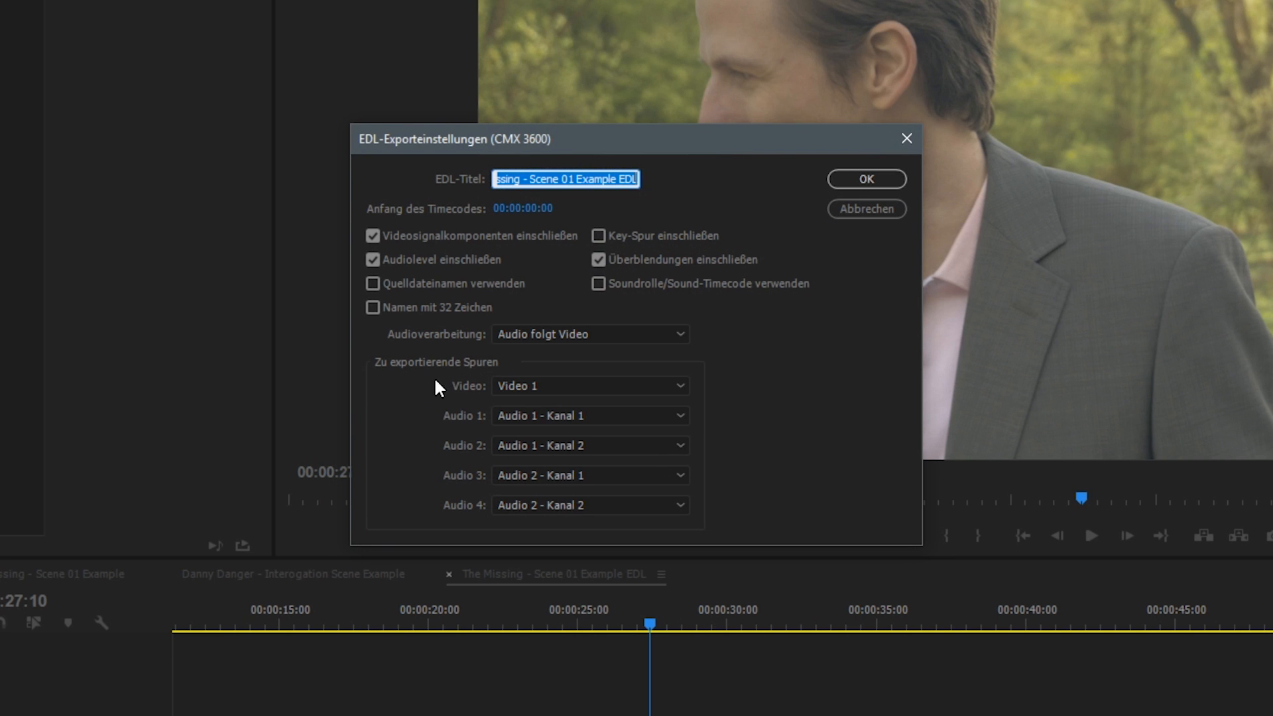
left_click(540, 383)
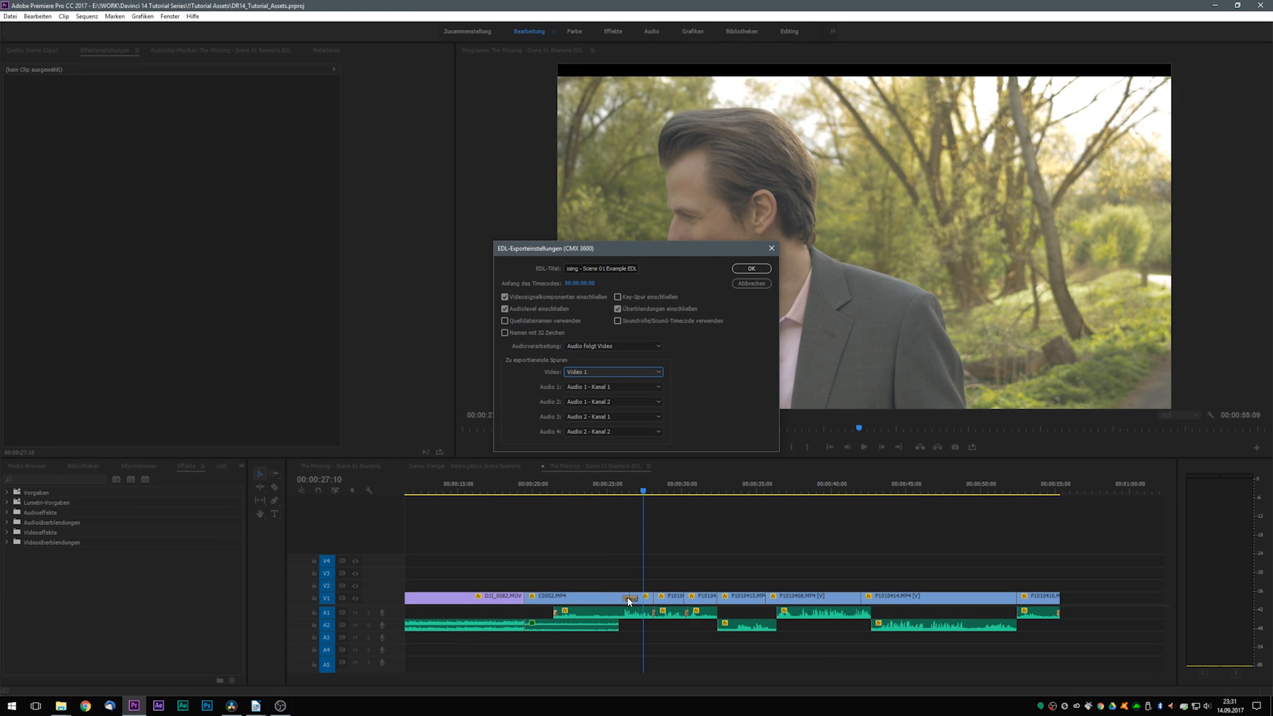
left_click(752, 268)
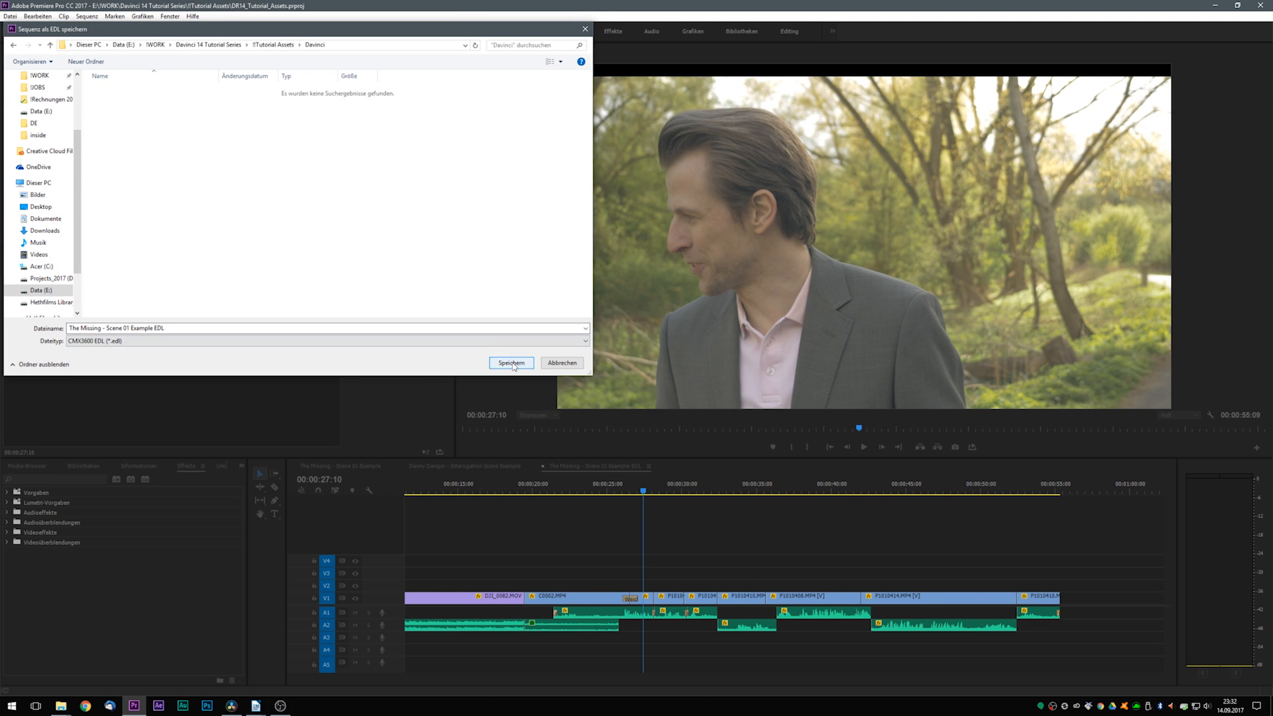
left_click(511, 362)
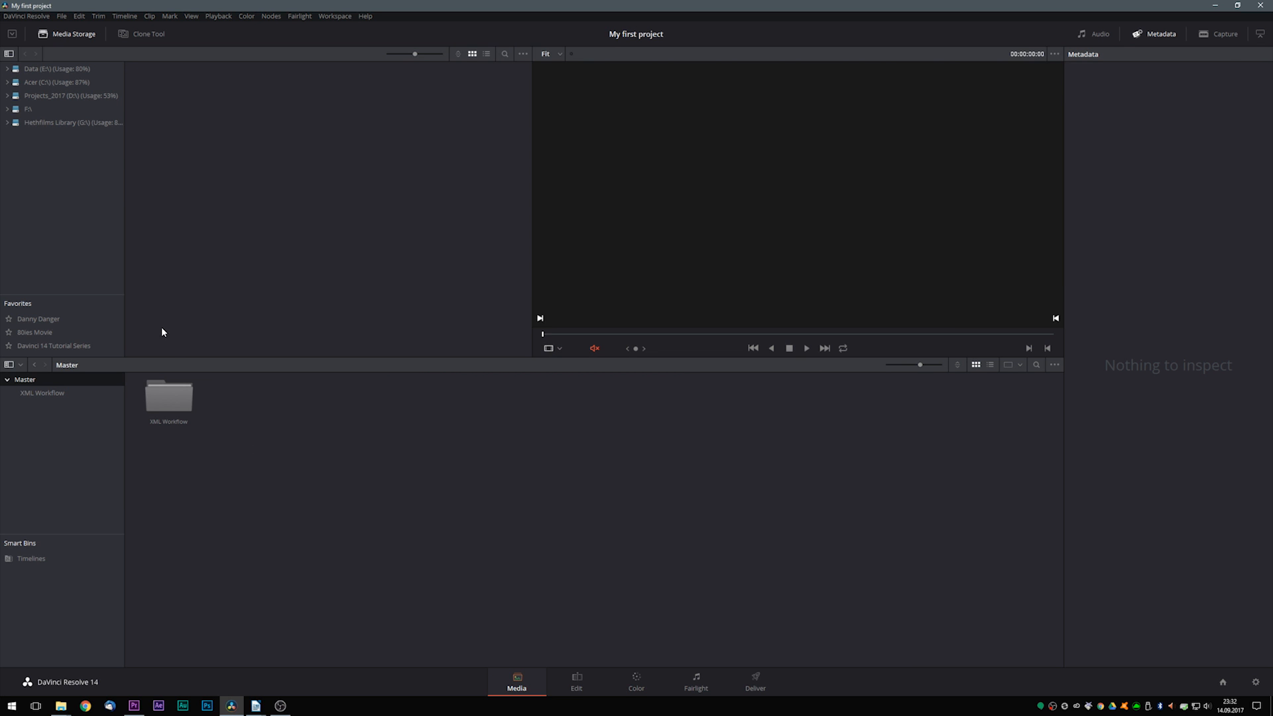
- Switch to DaVinci Resolve, create a bin named EDL, and add The Missing - Scene 01 Example EDL.mxf from the Davinci folder to it
left_click(54, 345)
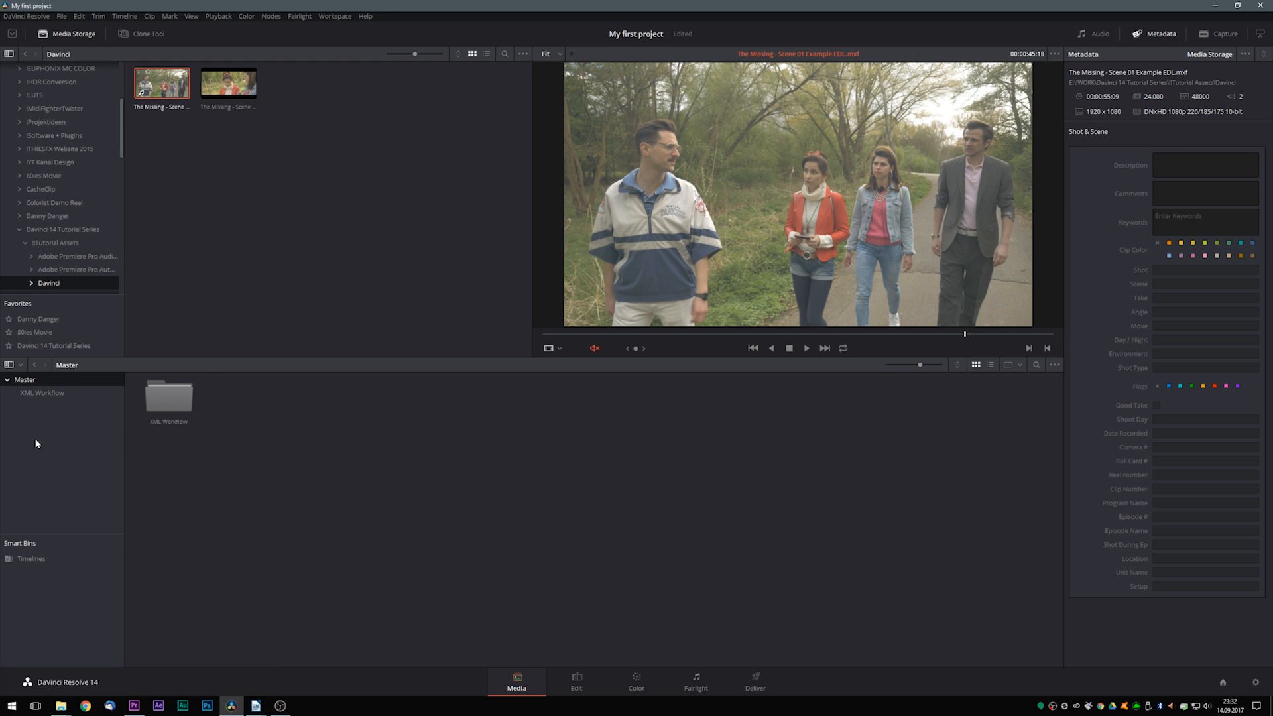
right_click(36, 437)
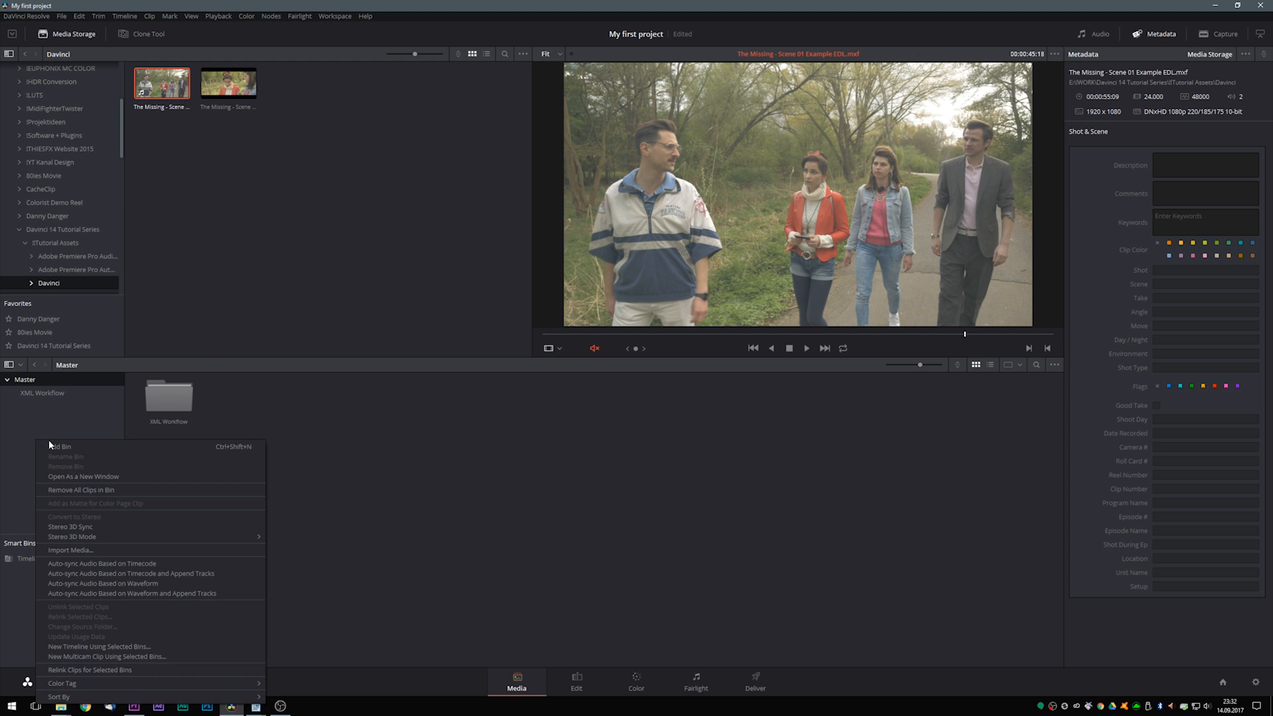
left_click(74, 450)
type("EDL")
key("Return")
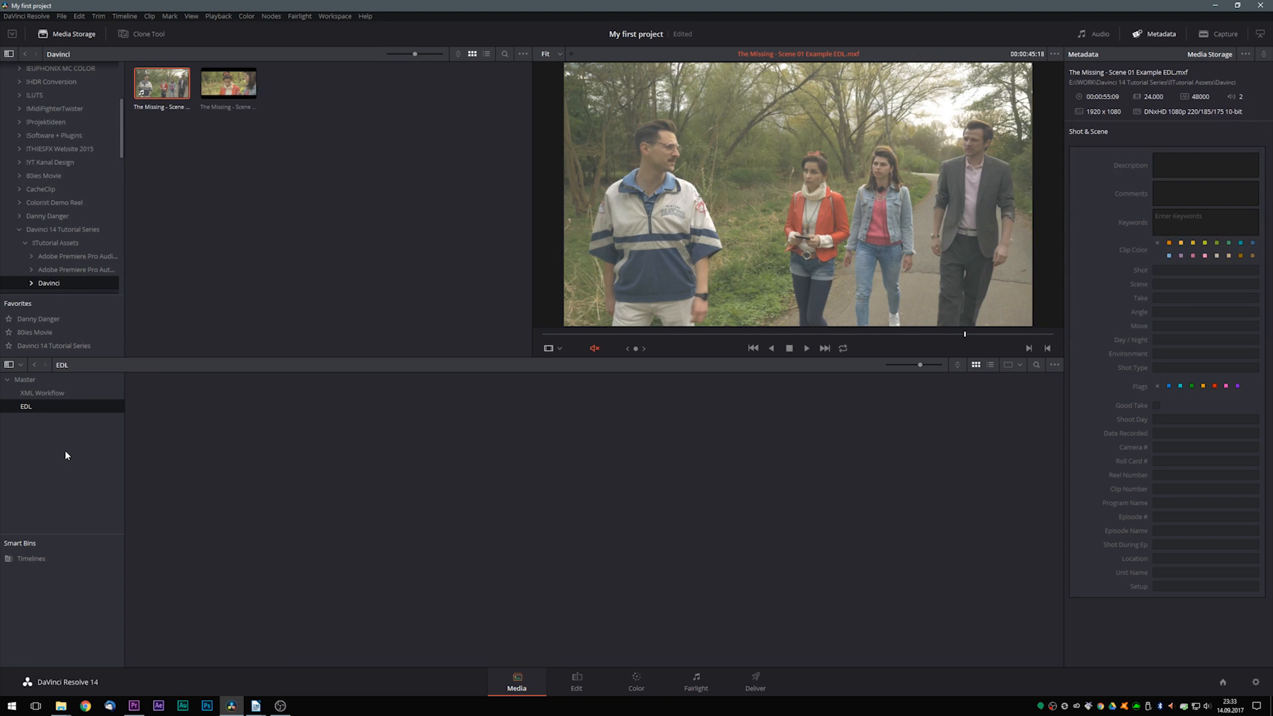
left_click_drag(159, 86, 26, 407)
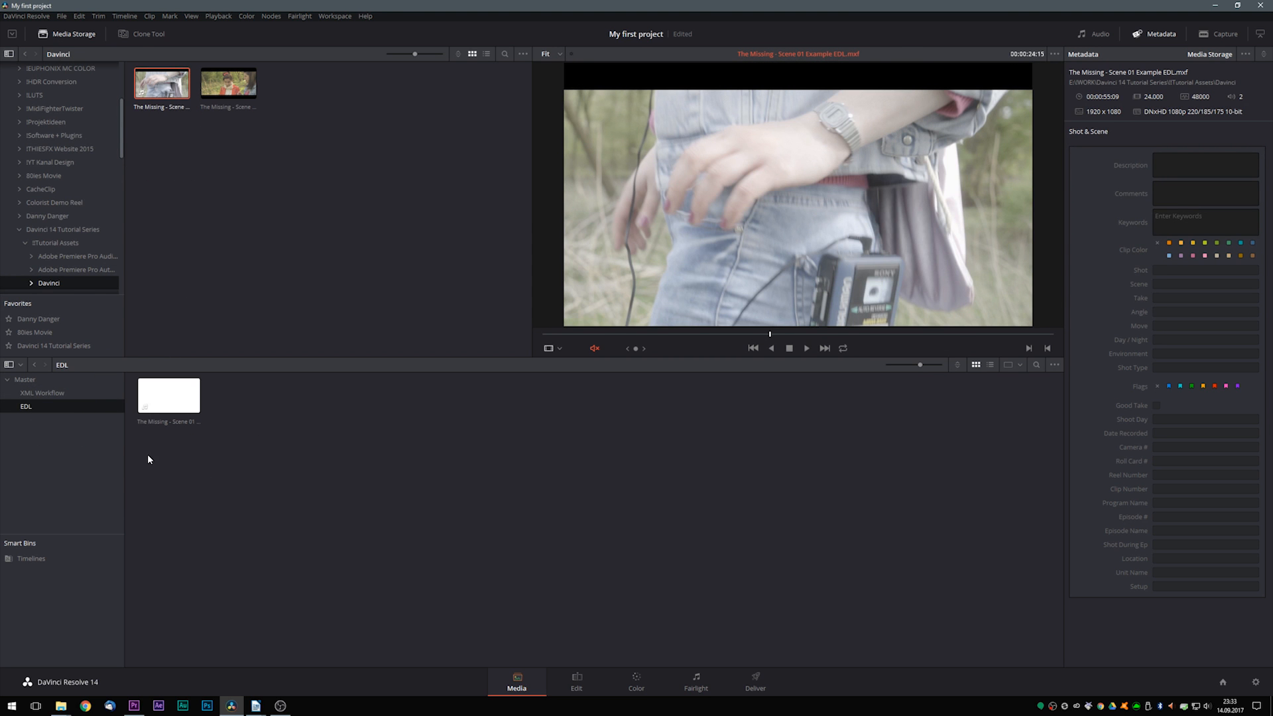
- Import The Missing - Scene 01 Example EDL.edl as a pre-conformed EDL, matching media only from the EDL bin
right_click(176, 397)
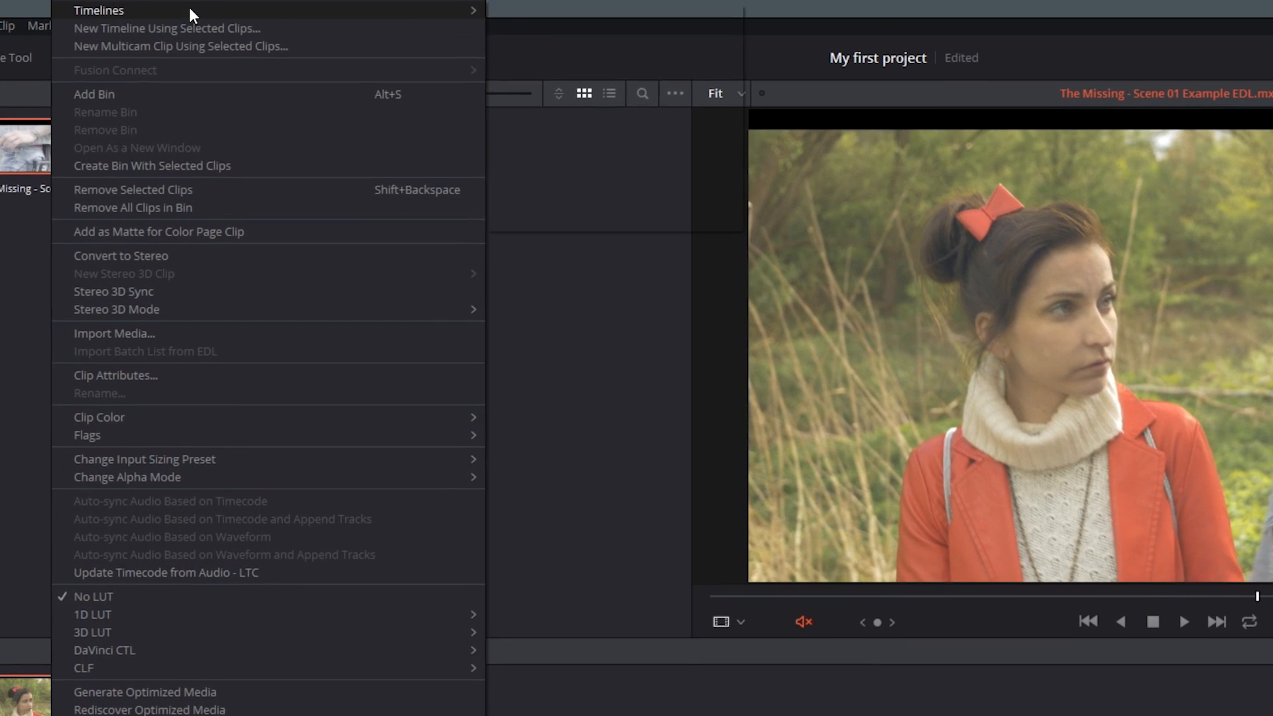
mouse_move(234, 6)
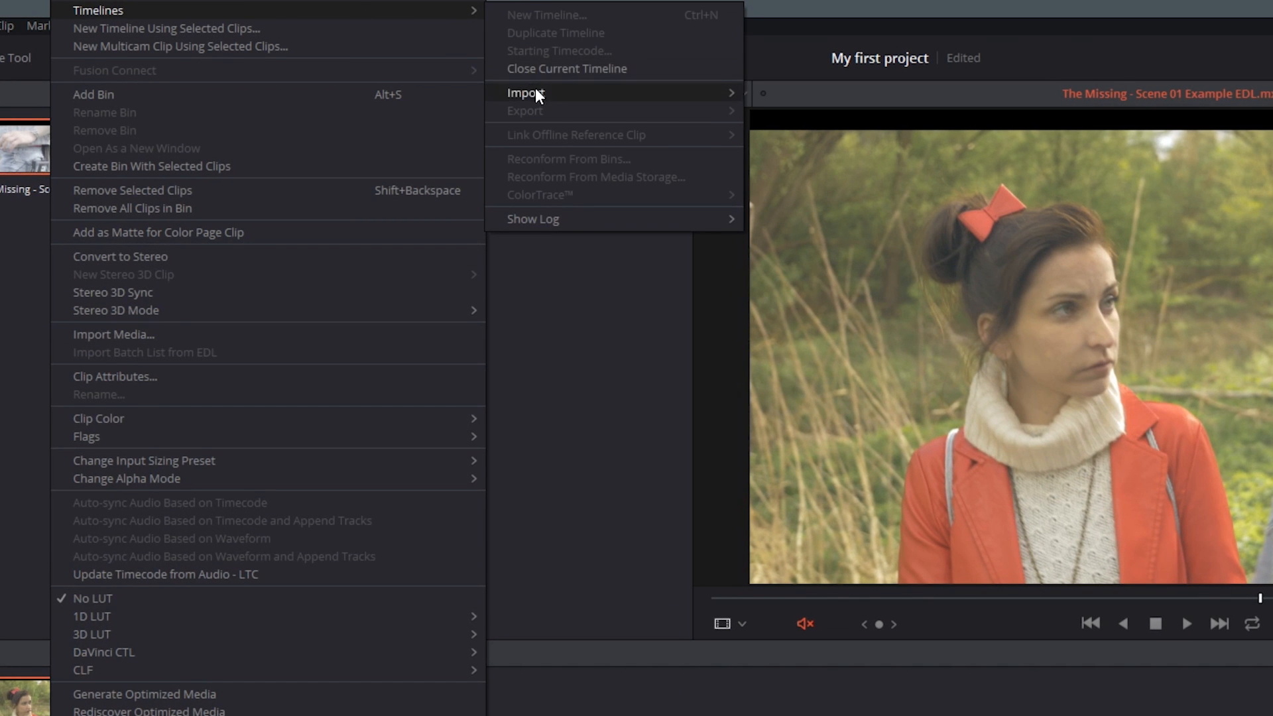
mouse_move(535, 90)
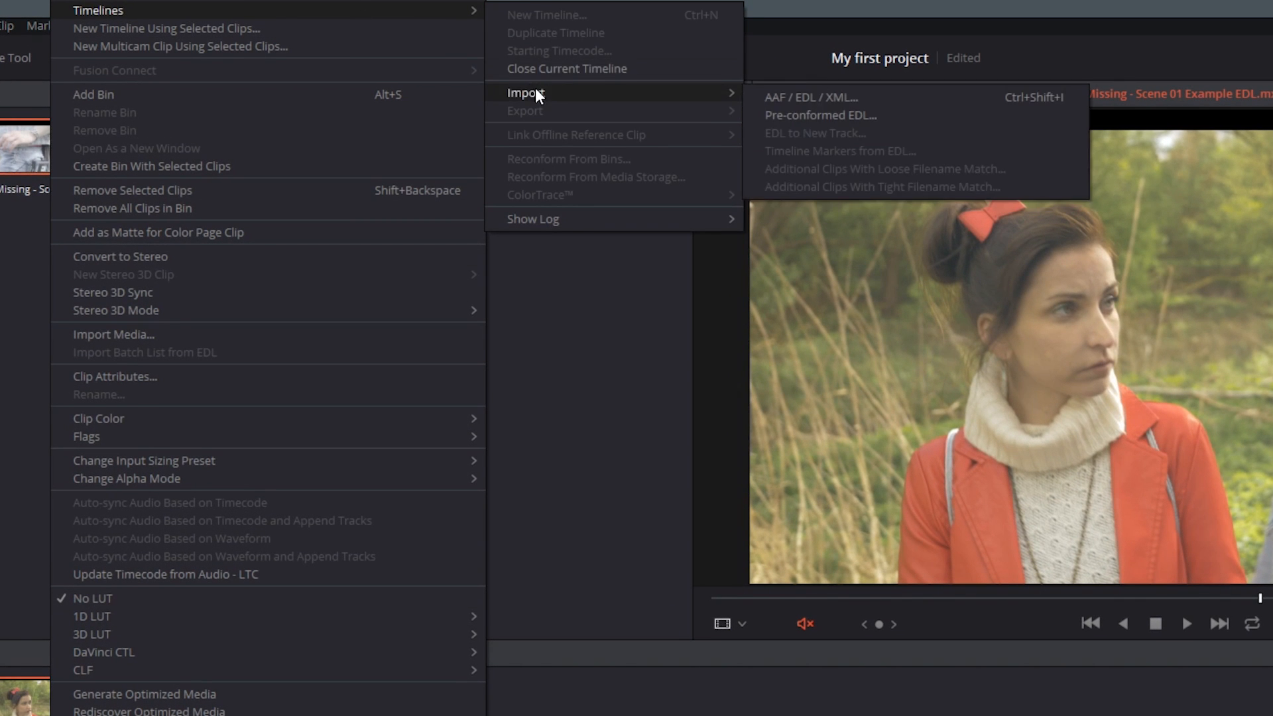
left_click(861, 115)
left_click(335, 179)
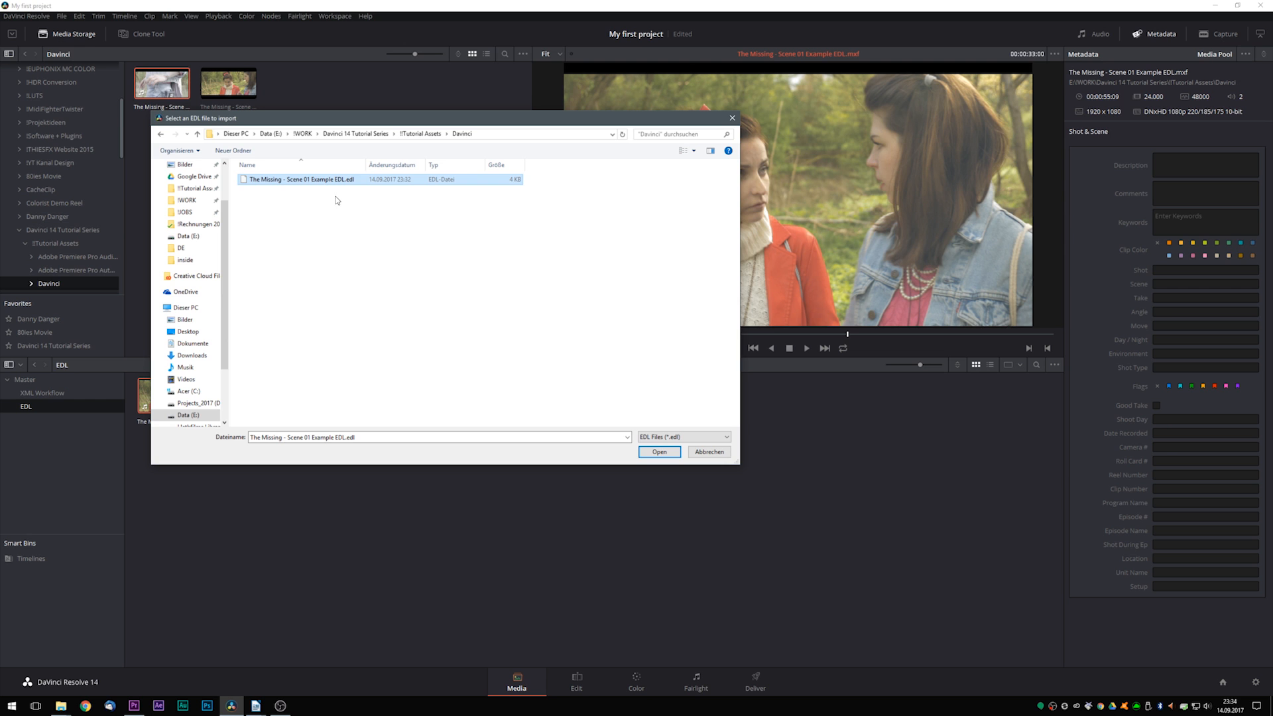
left_click(659, 452)
left_click(702, 380)
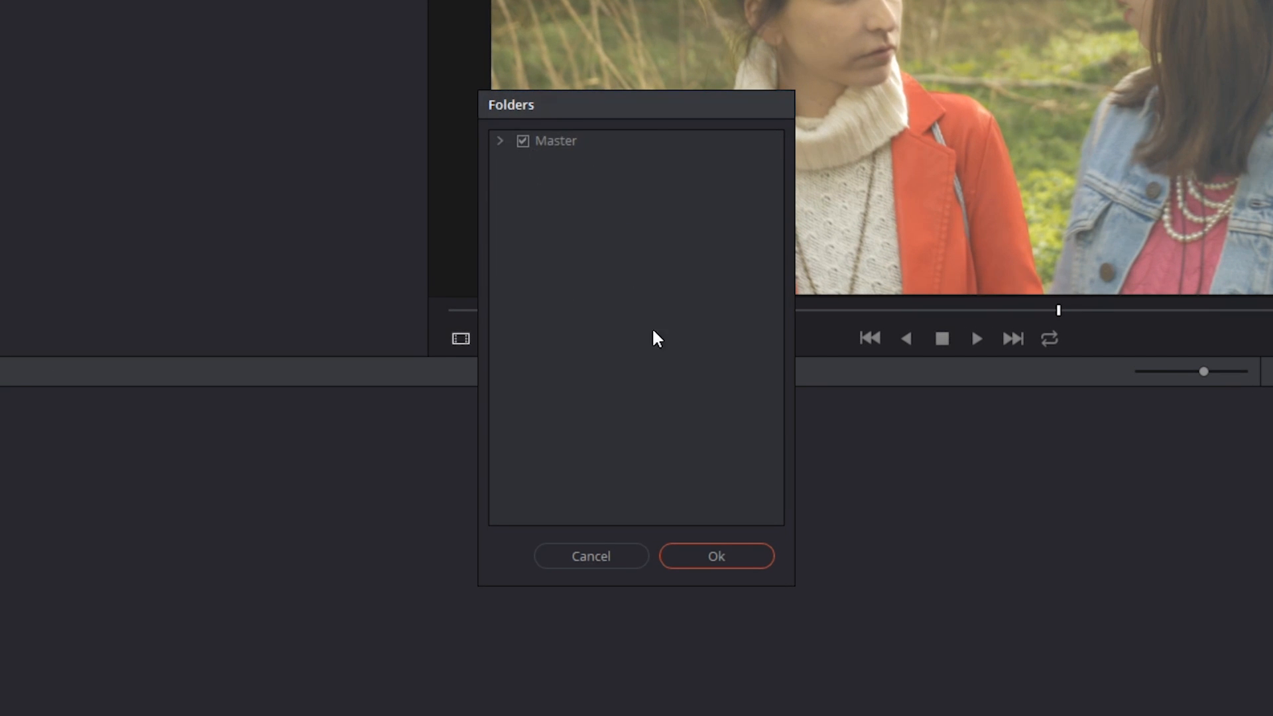
left_click(499, 140)
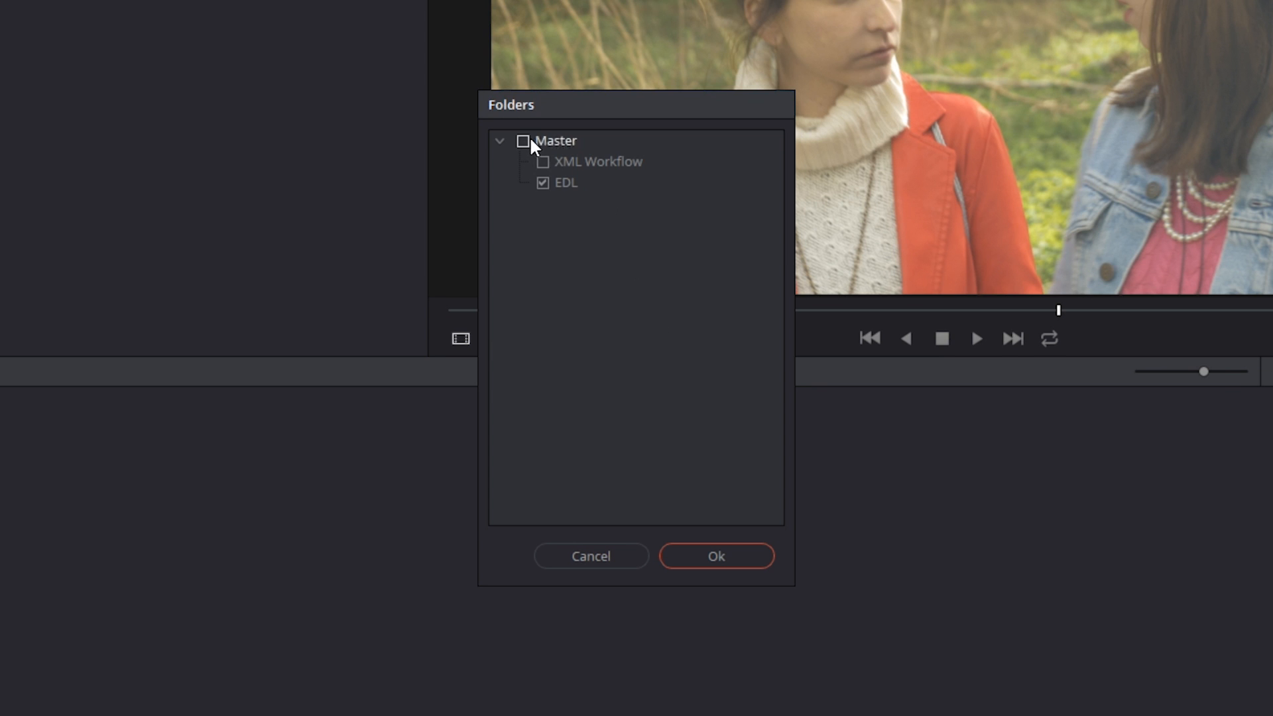
left_click(717, 557)
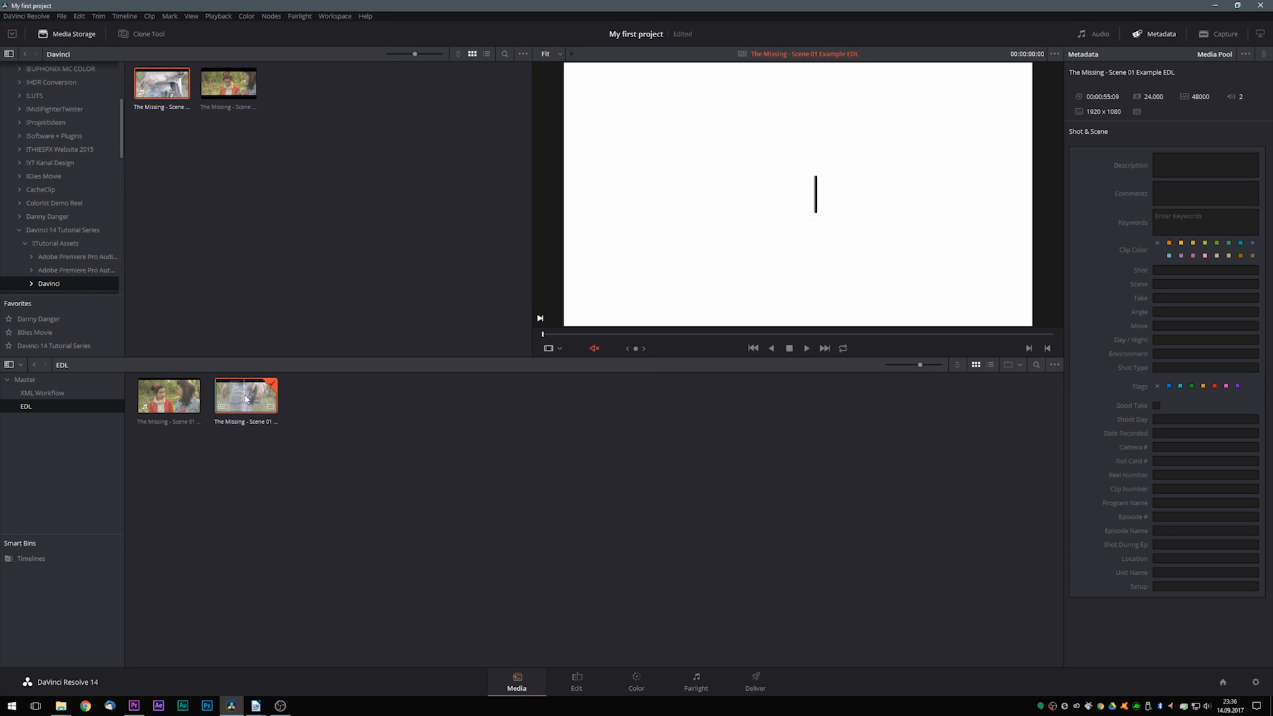
- Open the imported EDL timeline for editing and examine the dissolve between the Walkman shot and the following clip
double_click(246, 397)
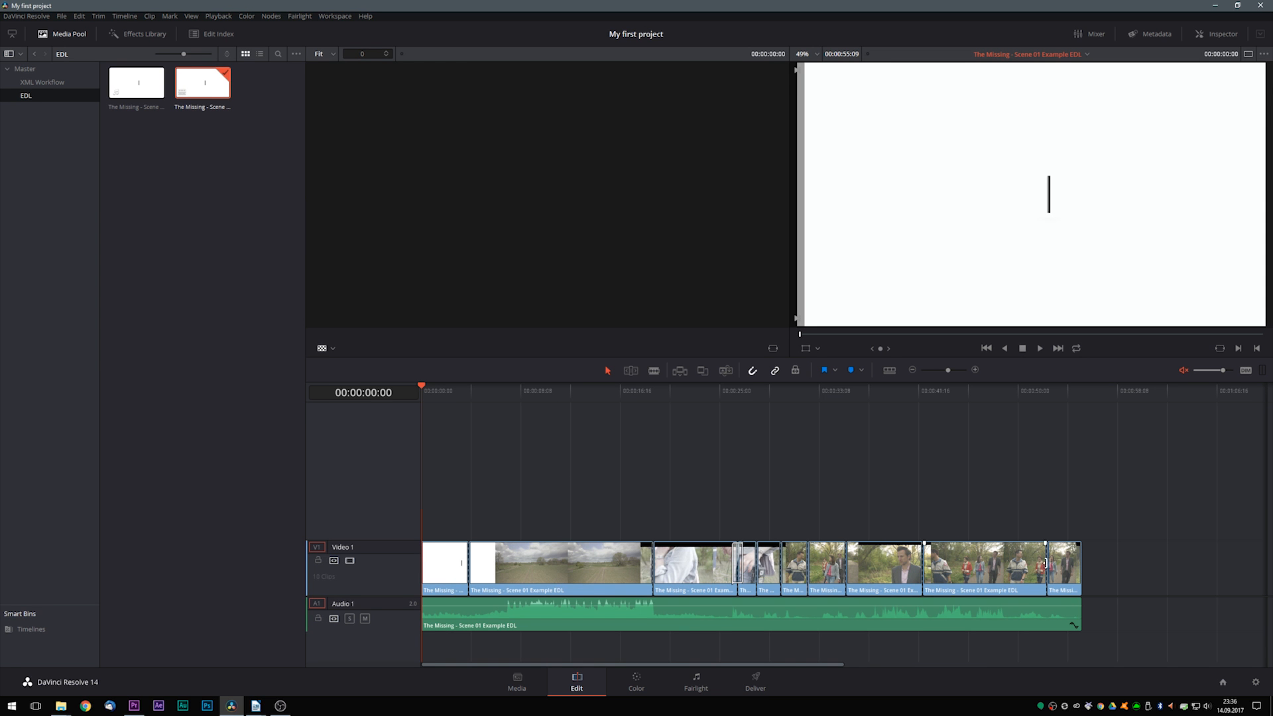
mouse_move(708, 415)
left_mouse_down()
mouse_move(639, 426)
mouse_move(716, 435)
left_mouse_up()
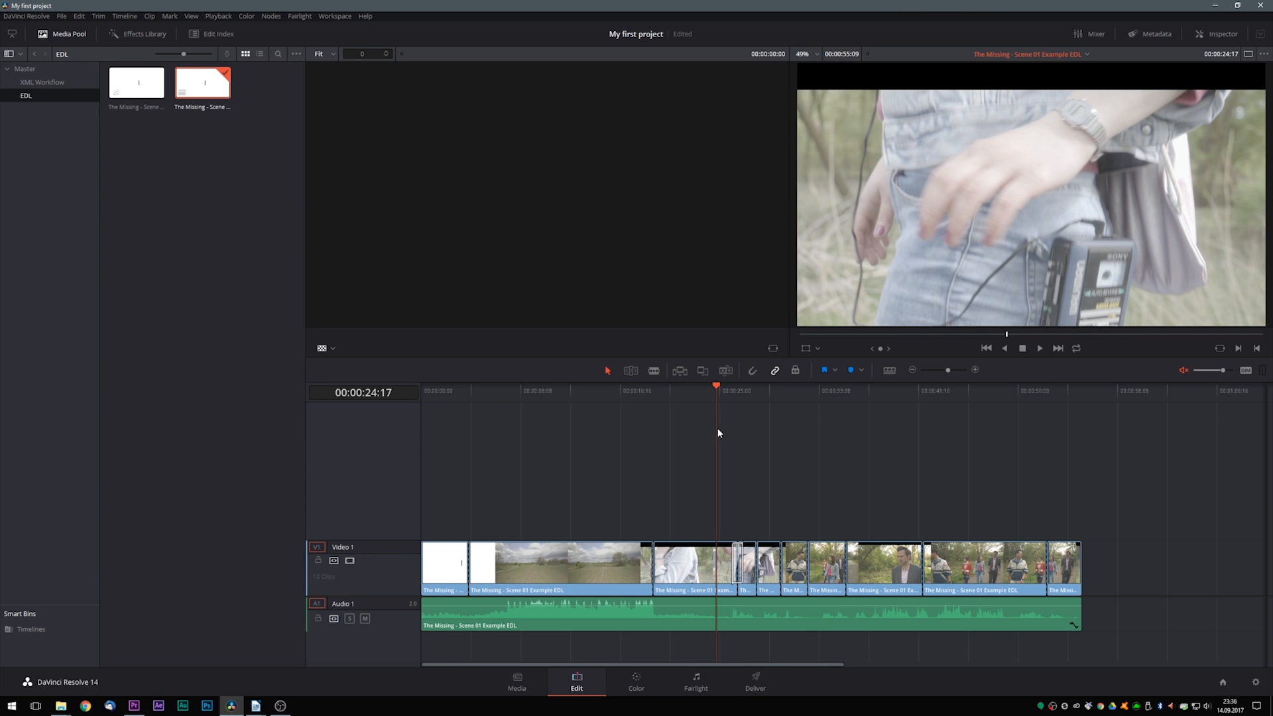
mouse_move(713, 383)
left_mouse_down()
mouse_move(755, 401)
mouse_move(724, 393)
left_mouse_up()
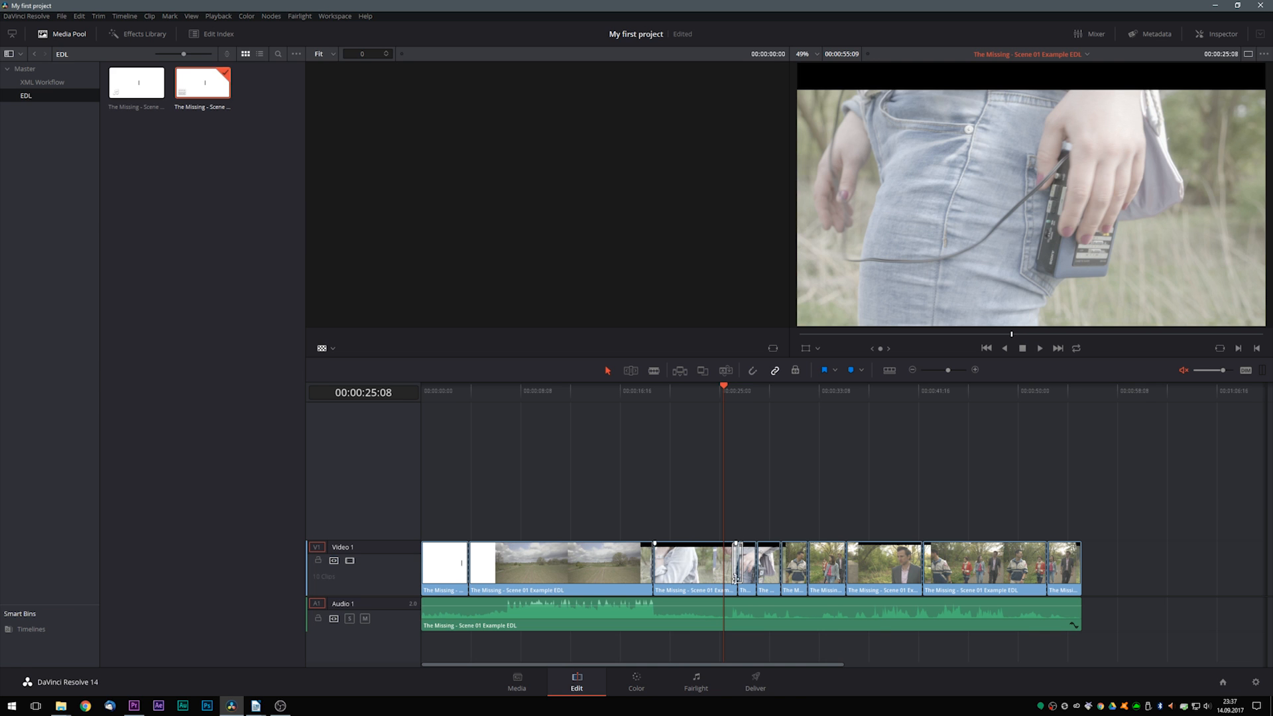
key("ctrl+equal")
left_click_drag(840, 392, 882, 432)
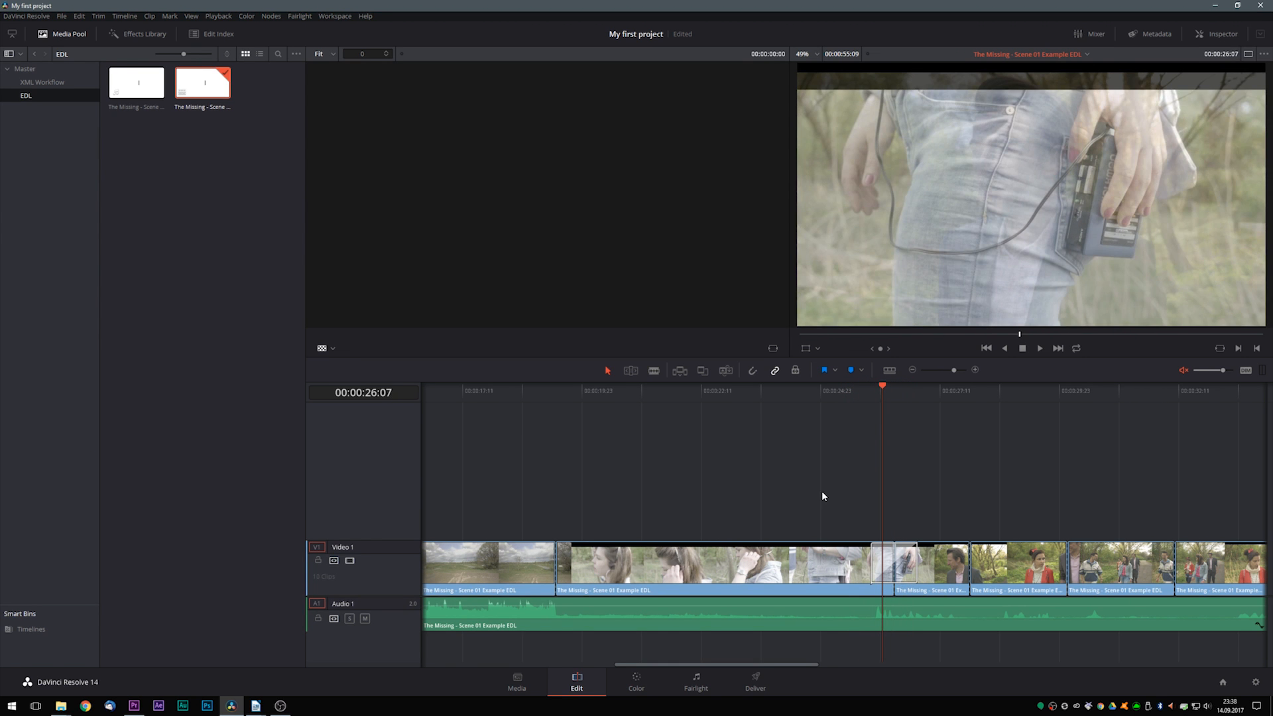
- Inspect the clips on both sides of the dissolve and scrub through the transition to check how the footage blends
left_click(797, 571)
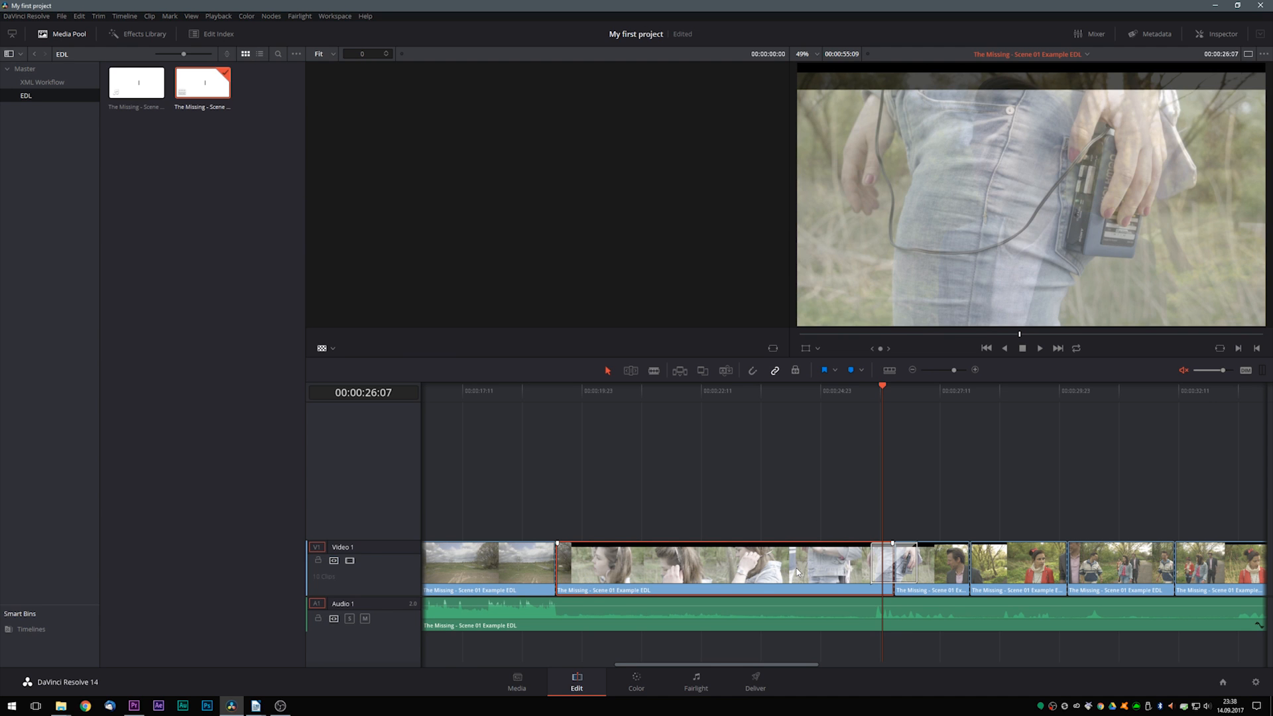
left_click(935, 563)
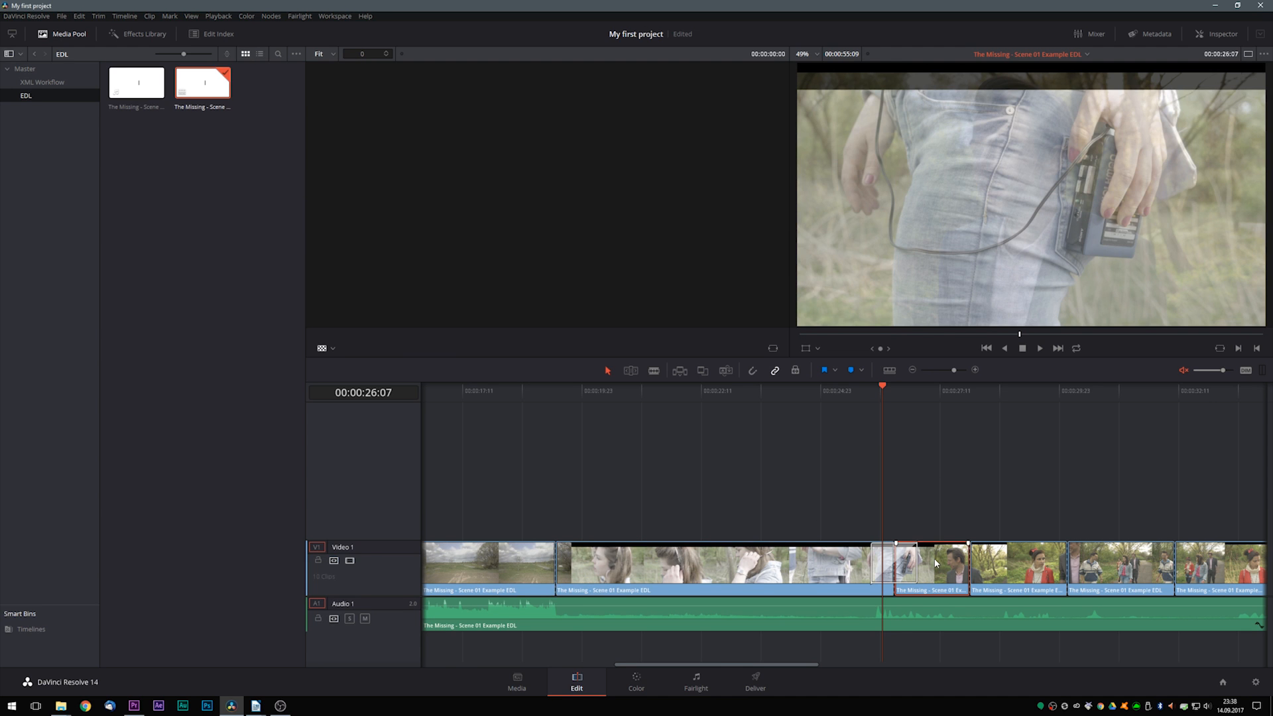
left_click_drag(852, 392, 887, 405)
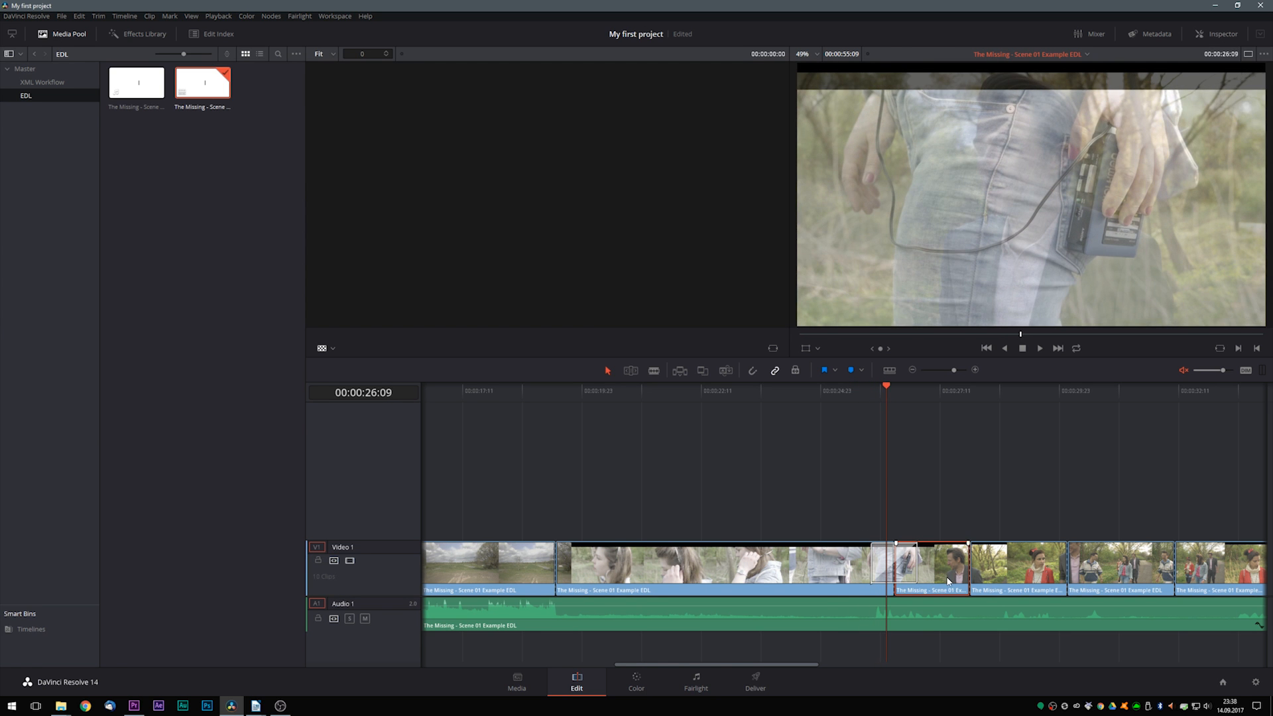
left_click_drag(889, 404, 867, 442)
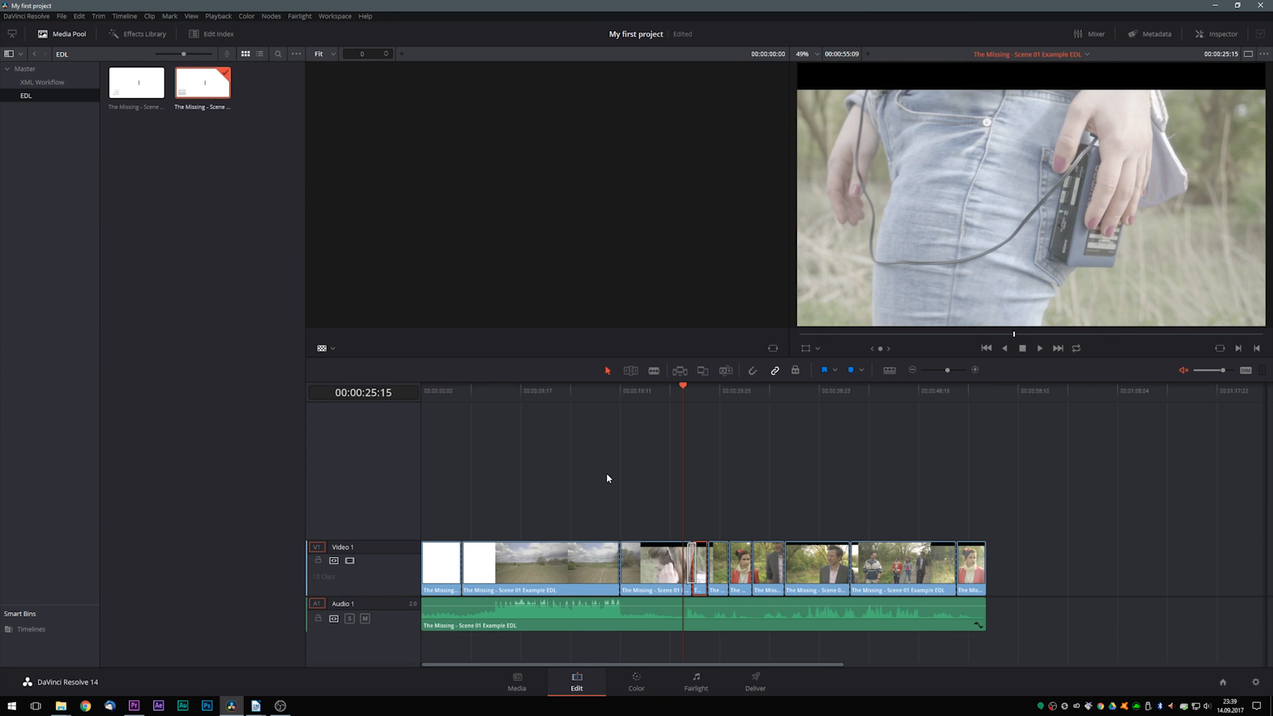